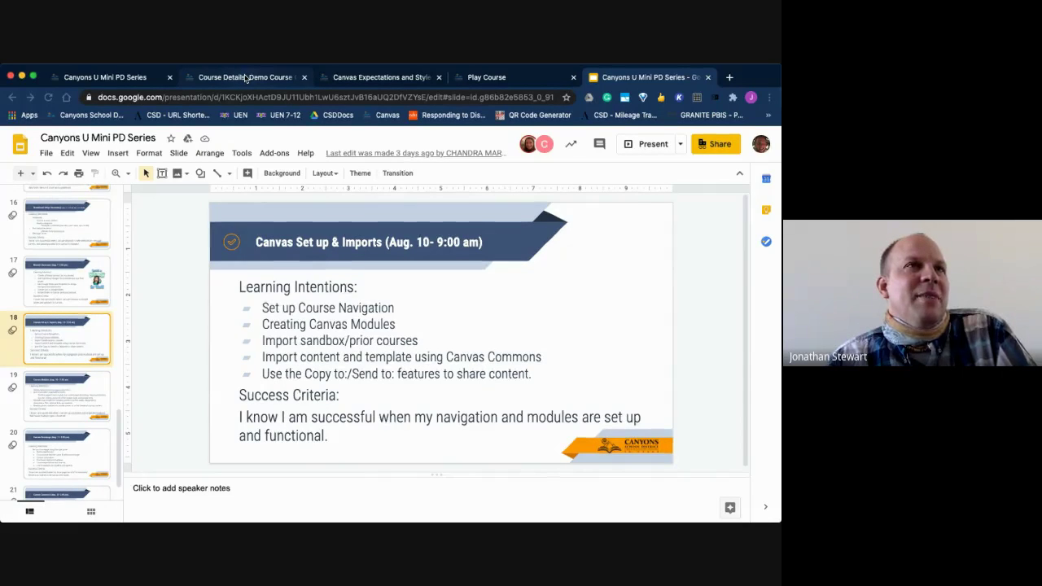
# Switch to the Demo course, then review the Canvas Expectations style guide tab
pyautogui.click(244, 77)
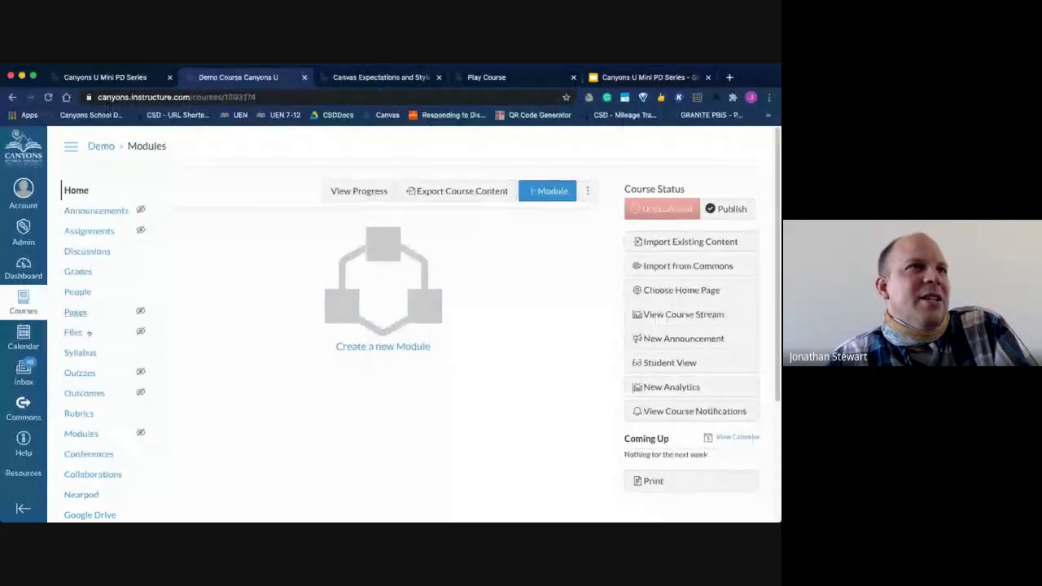
pyautogui.click(361, 79)
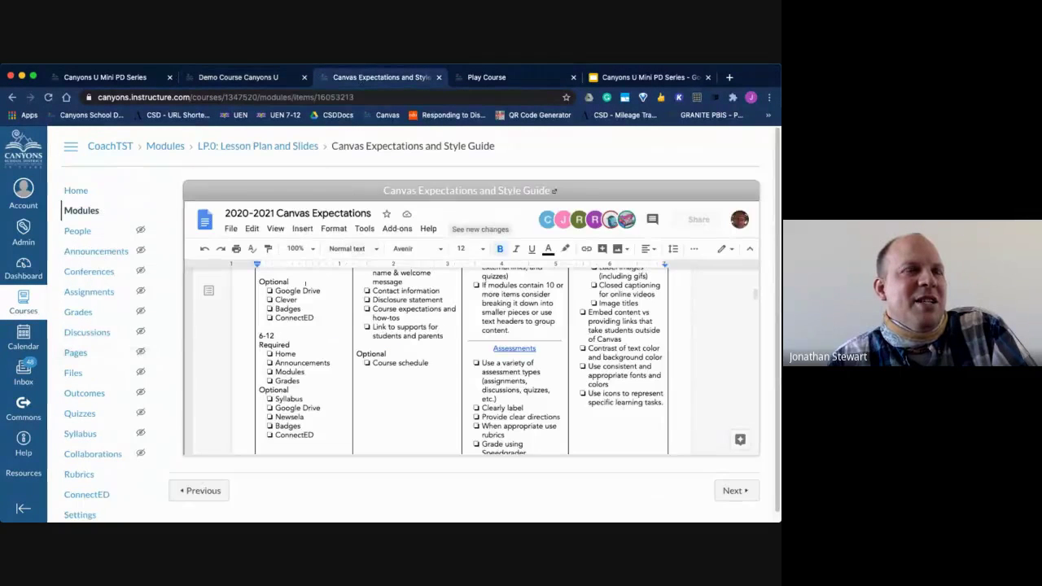
pyautogui.scroll(3, 461, 361)
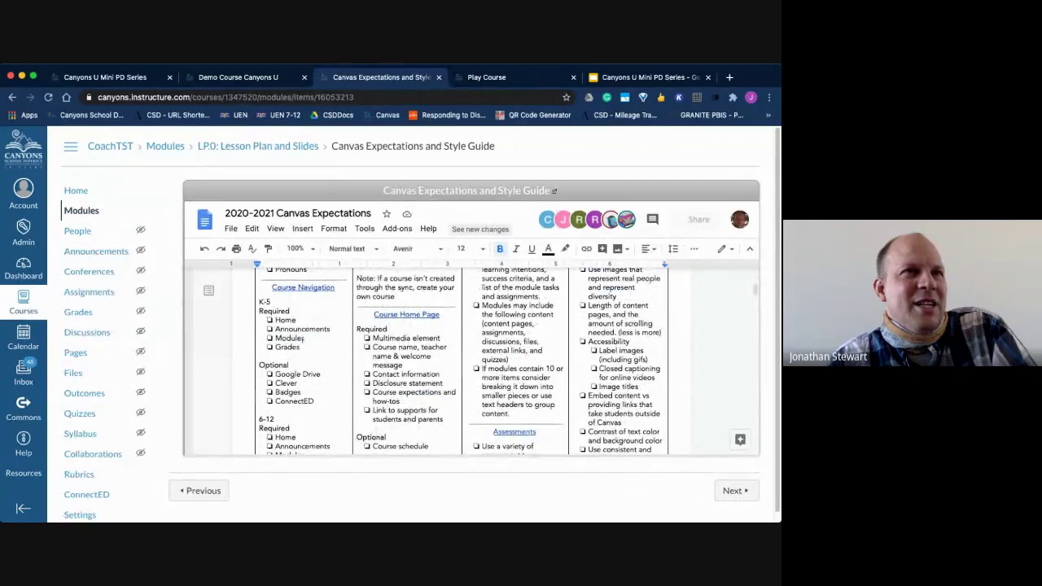
pyautogui.scroll(-1, 302, 343)
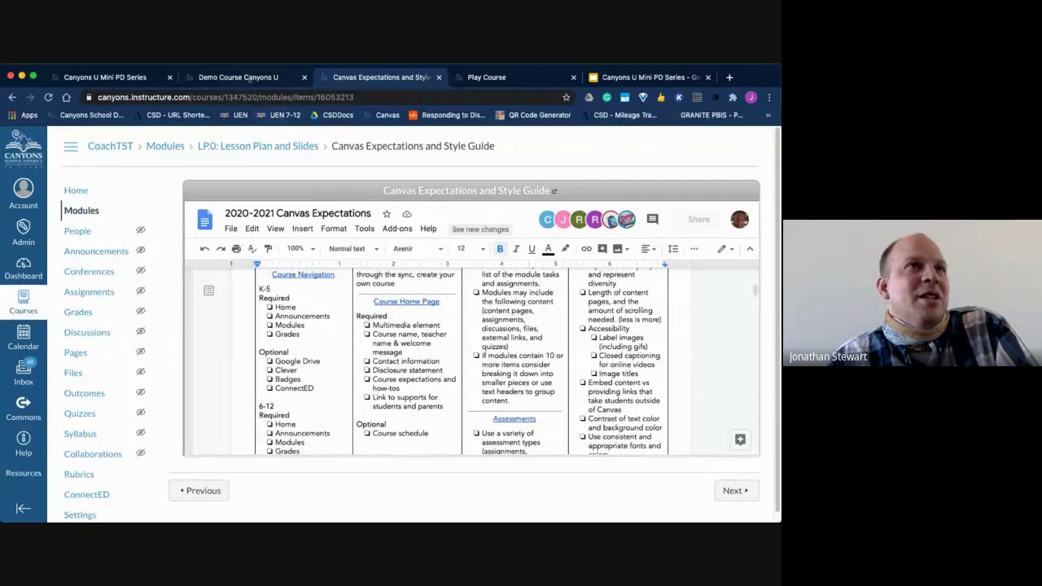
# Return to the Demo course home page and look it over
pyautogui.hotkey('ctrl', 'shift', 'Tab')
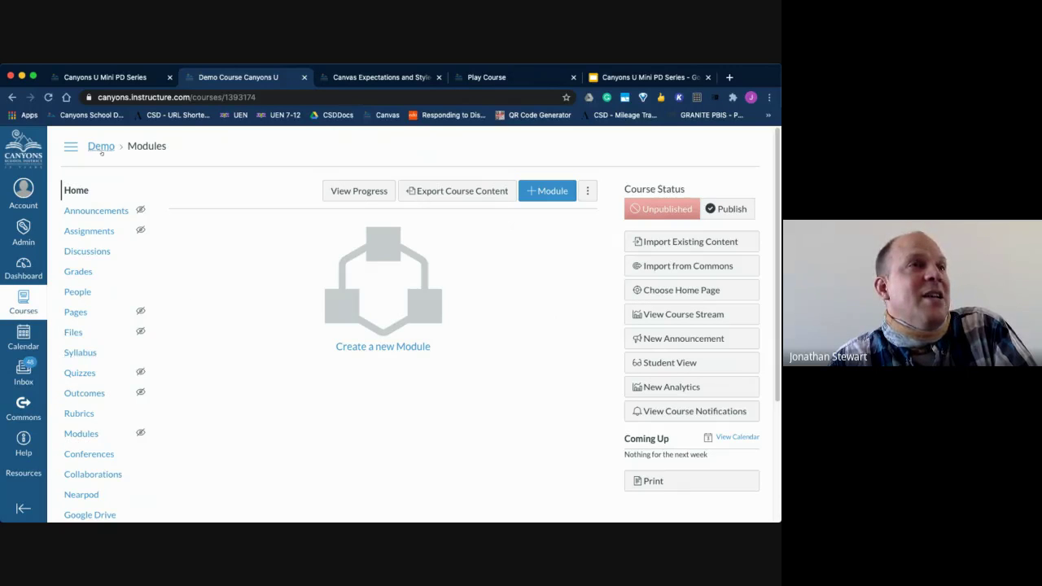
pyautogui.scroll(-5, 127, 314)
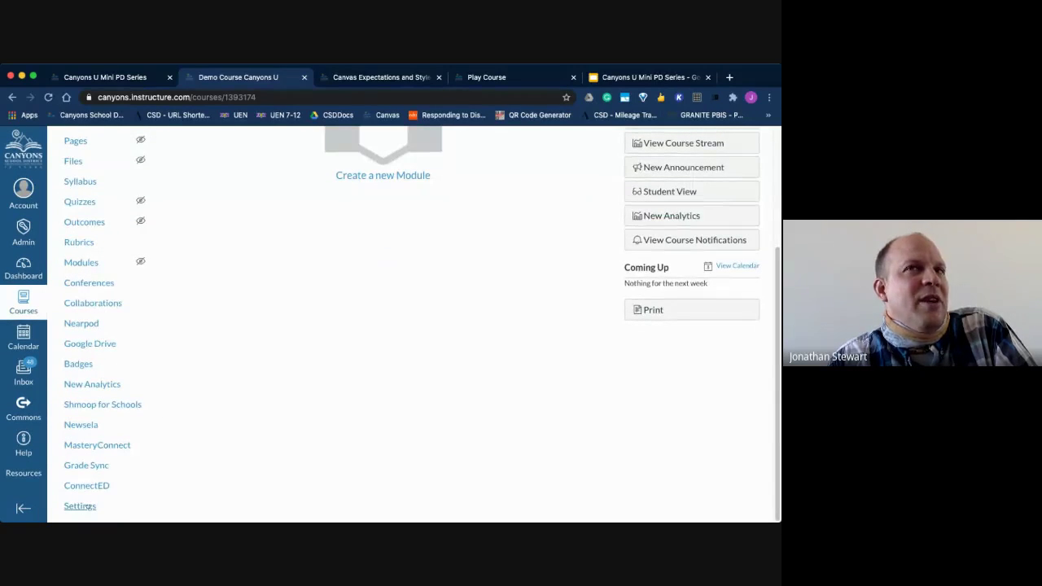
pyautogui.scroll(3, 106, 489)
pyautogui.scroll(2, 147, 464)
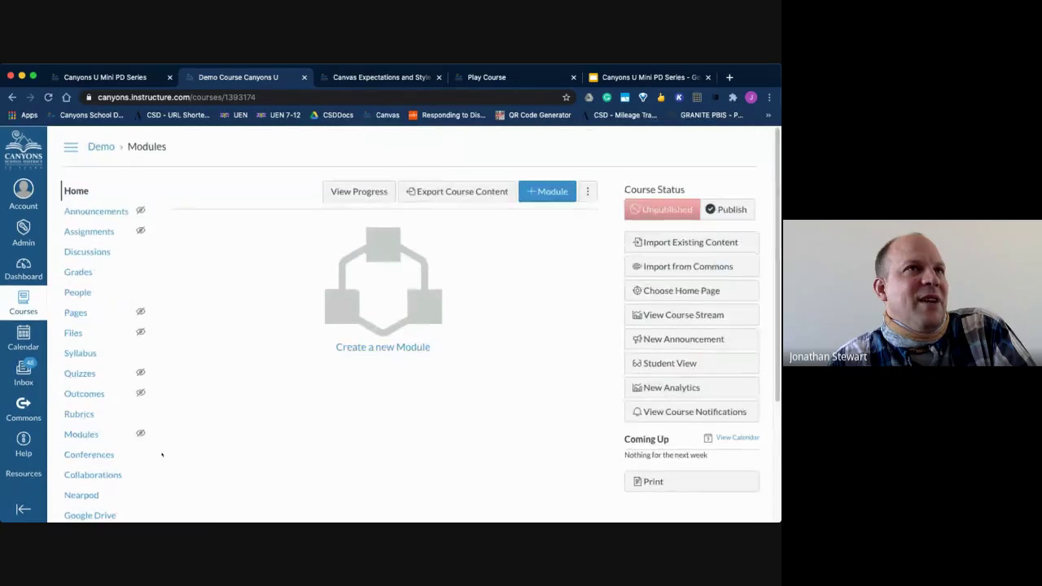
pyautogui.scroll(-3, 162, 455)
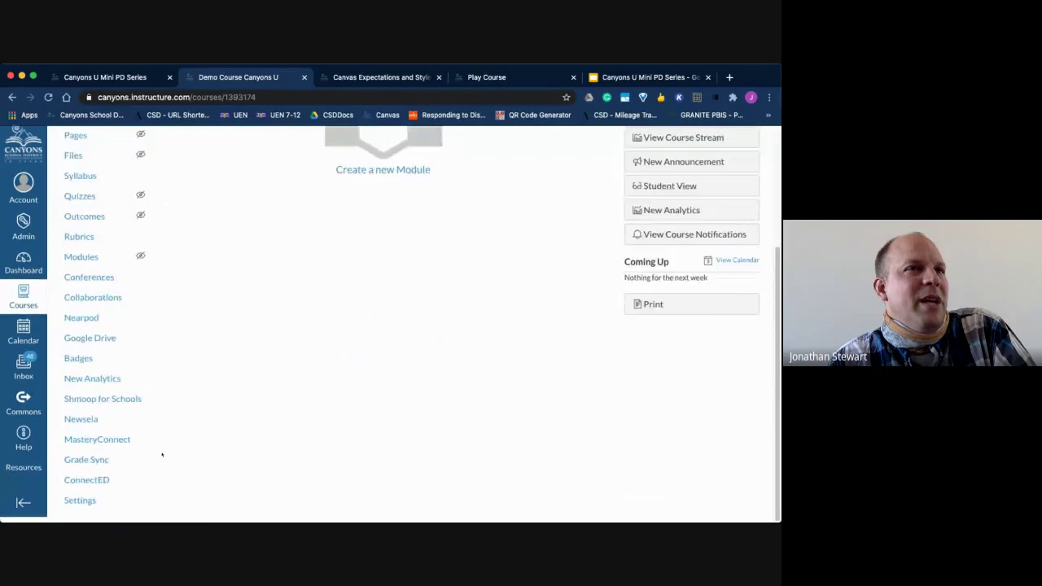
# Open the Demo course's Navigation settings and review the list of navigation items
pyautogui.click(90, 507)
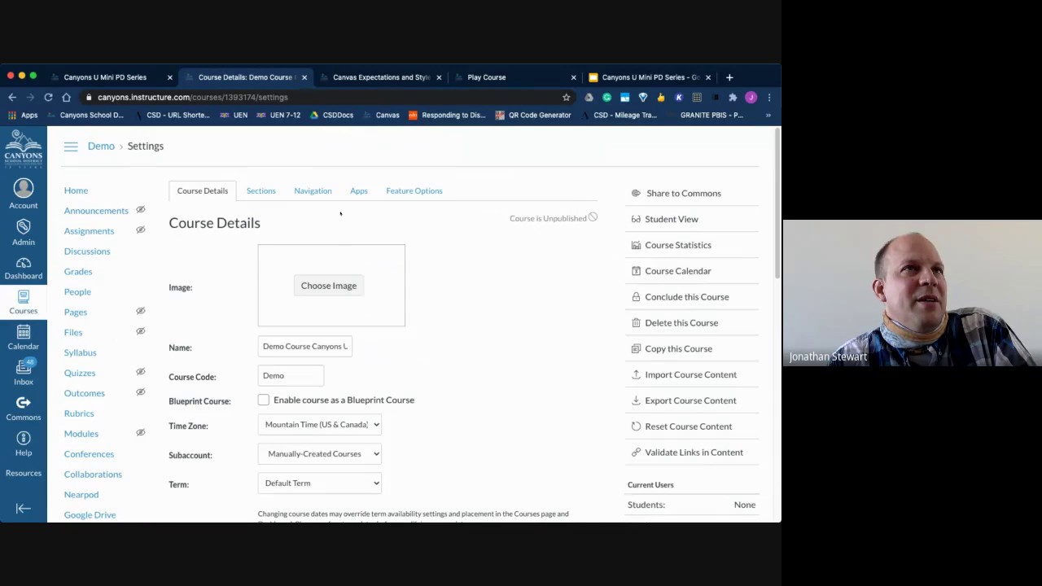
pyautogui.click(313, 190)
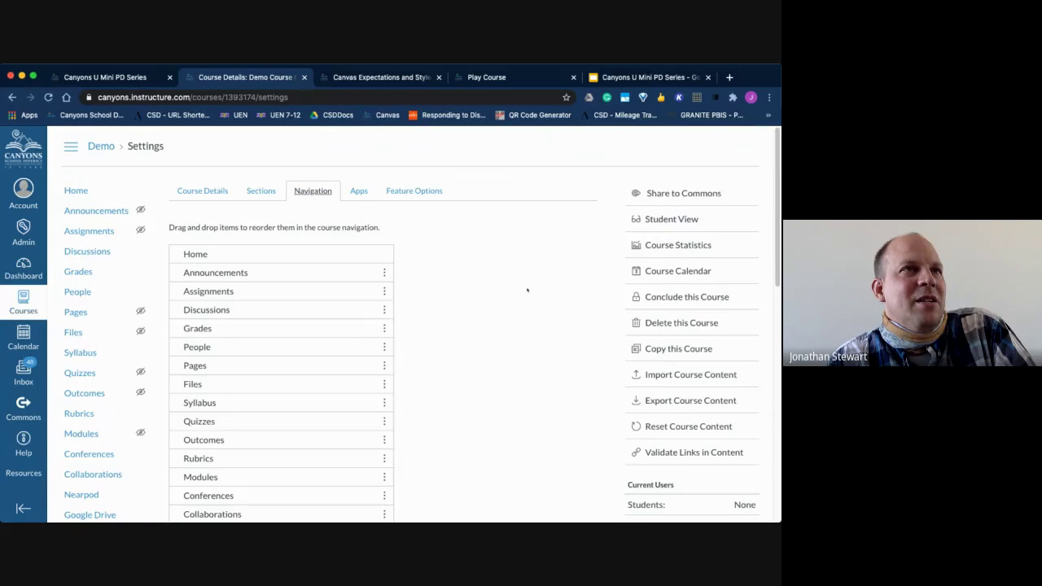
pyautogui.scroll(-3, 486, 273)
pyautogui.scroll(-7, 485, 273)
pyautogui.scroll(10, 485, 273)
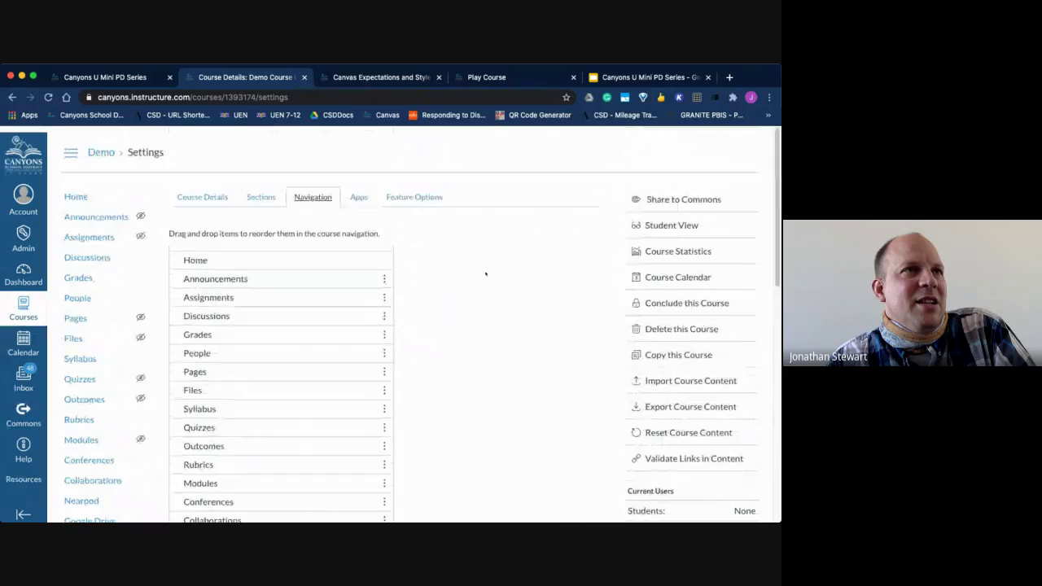
pyautogui.scroll(-3, 486, 274)
pyautogui.scroll(-2, 456, 301)
pyautogui.scroll(-3, 450, 317)
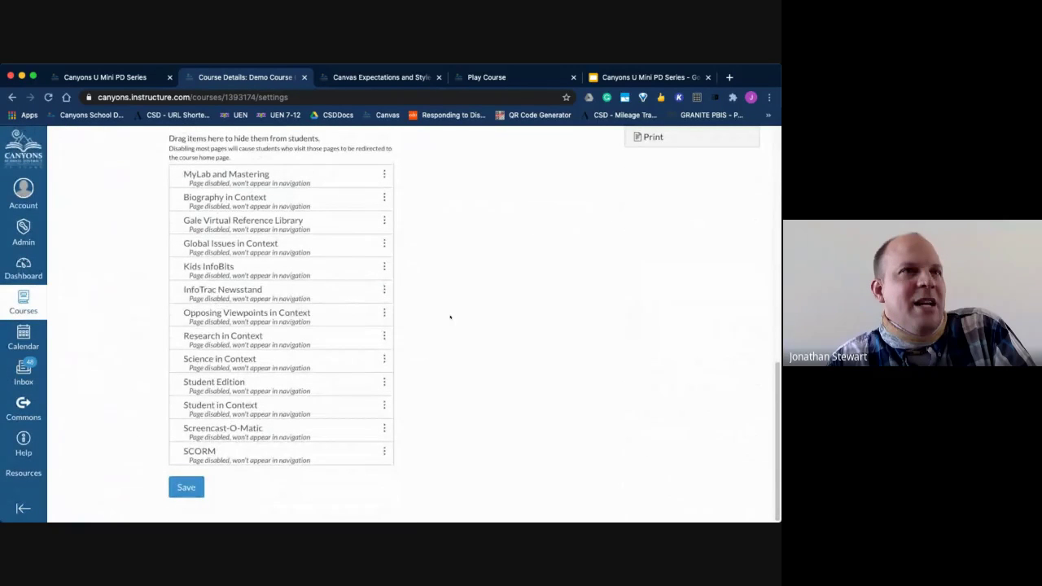
pyautogui.scroll(5, 450, 317)
pyautogui.scroll(2, 450, 318)
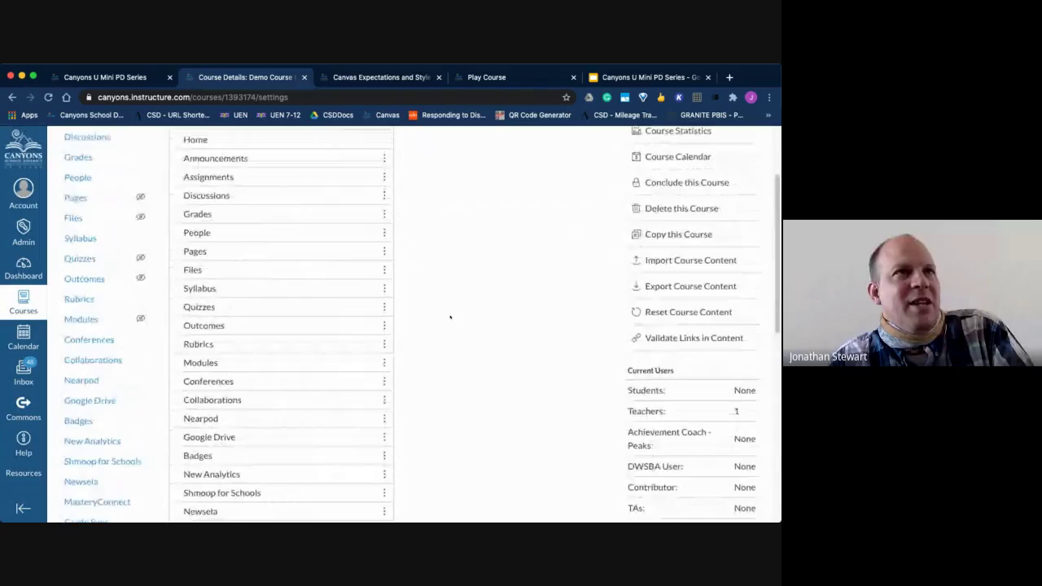
pyautogui.scroll(-5, 450, 317)
pyautogui.scroll(-2, 450, 318)
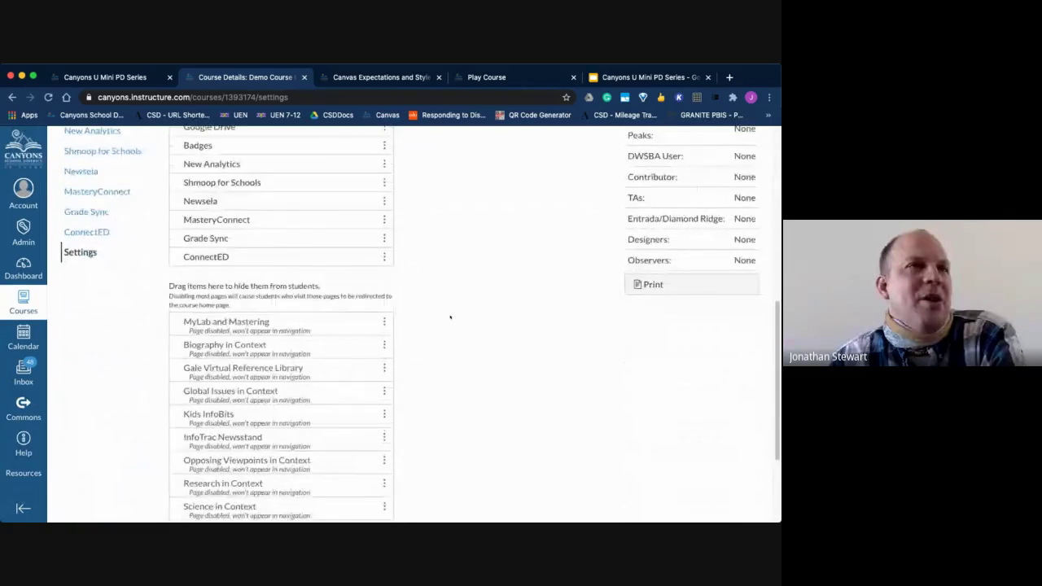
pyautogui.scroll(-3, 450, 318)
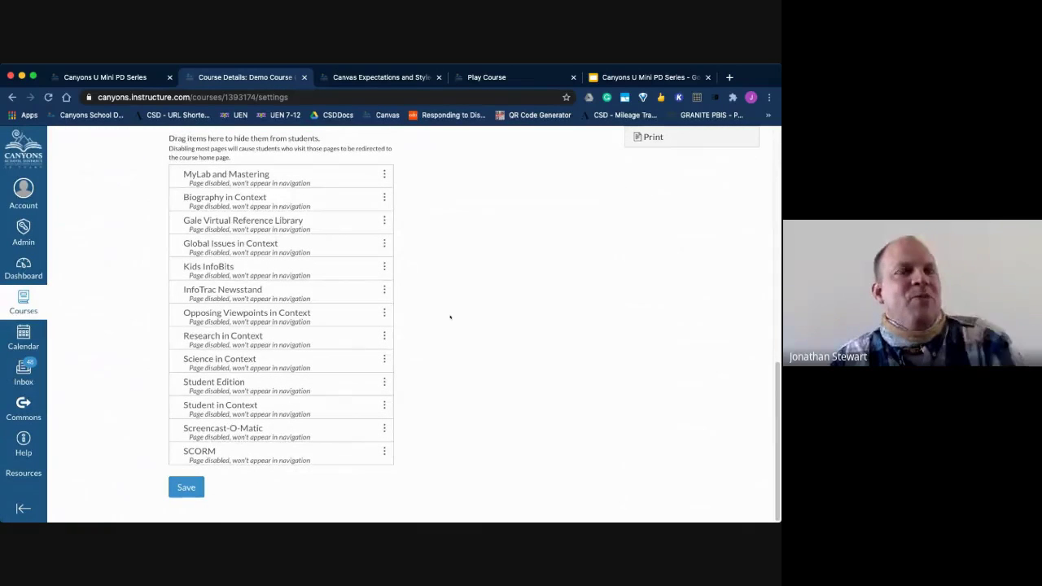
pyautogui.scroll(1, 450, 317)
pyautogui.scroll(5, 450, 317)
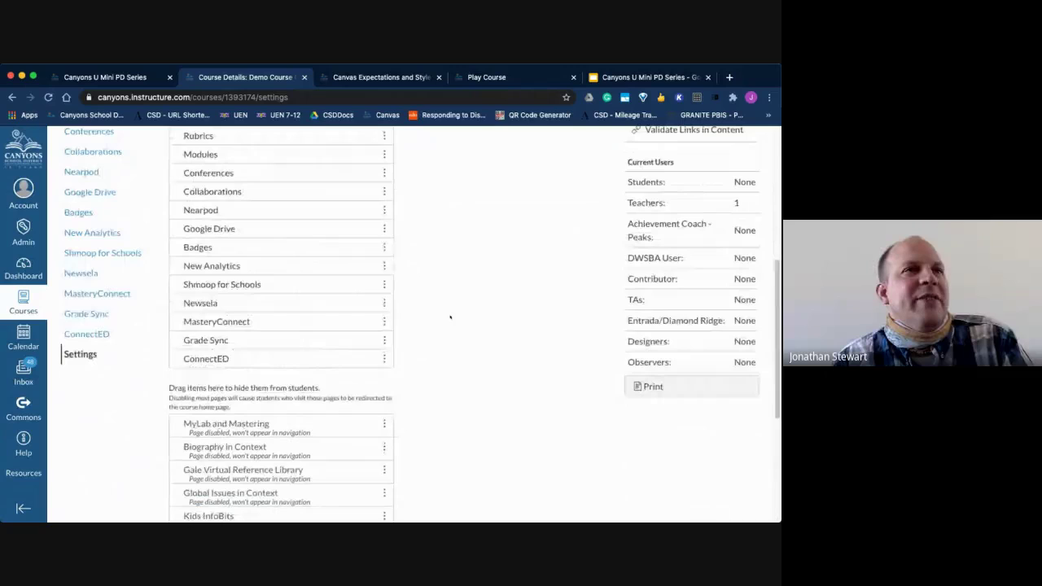
# Drag ConnectED into the hidden items and disable Grade Sync
pyautogui.click(384, 358)
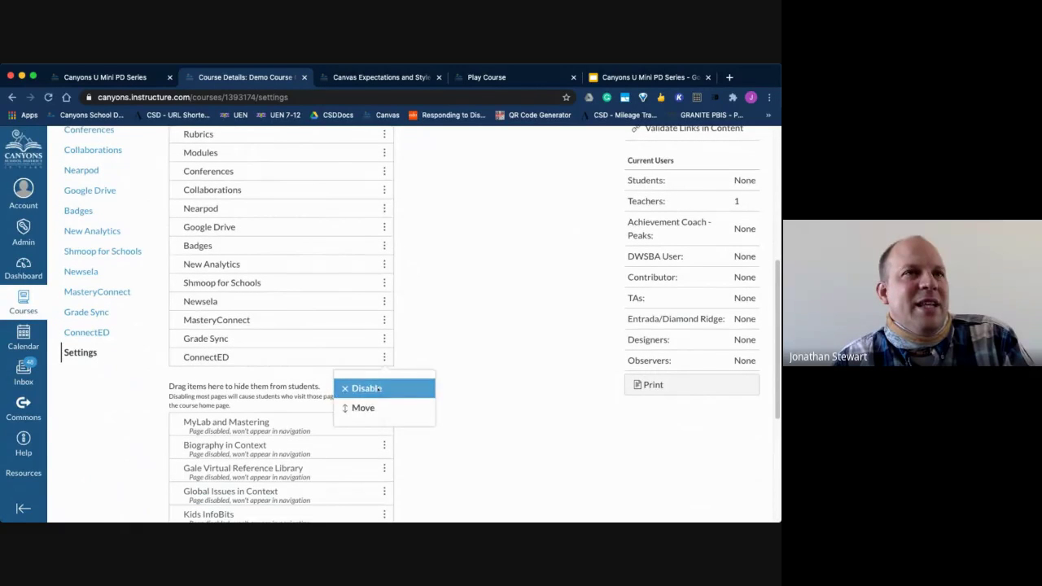
pyautogui.click(443, 376)
pyautogui.moveTo(335, 357); pyautogui.dragTo(323, 431)
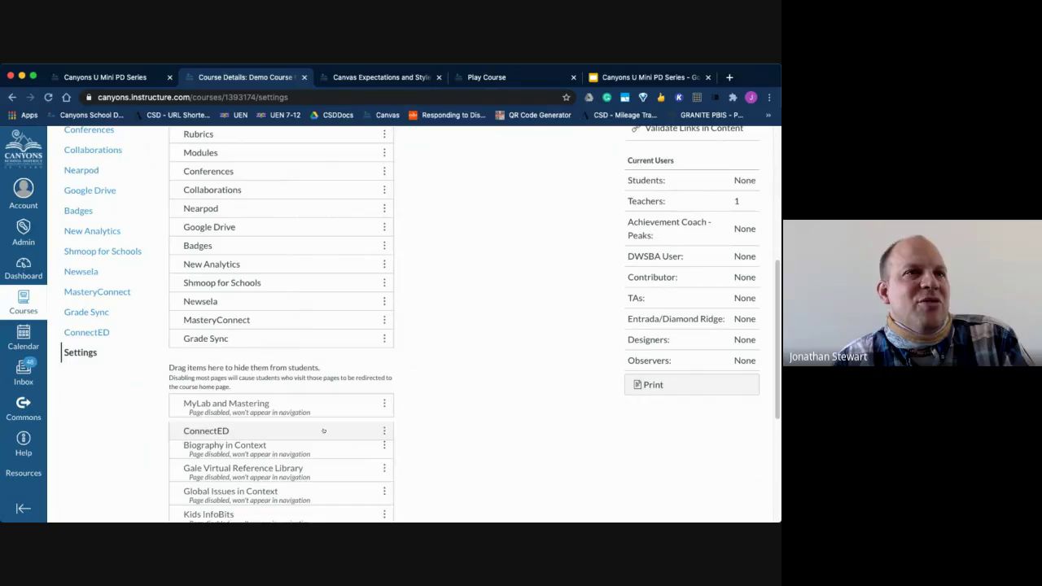
pyautogui.scroll(-5, 412, 424)
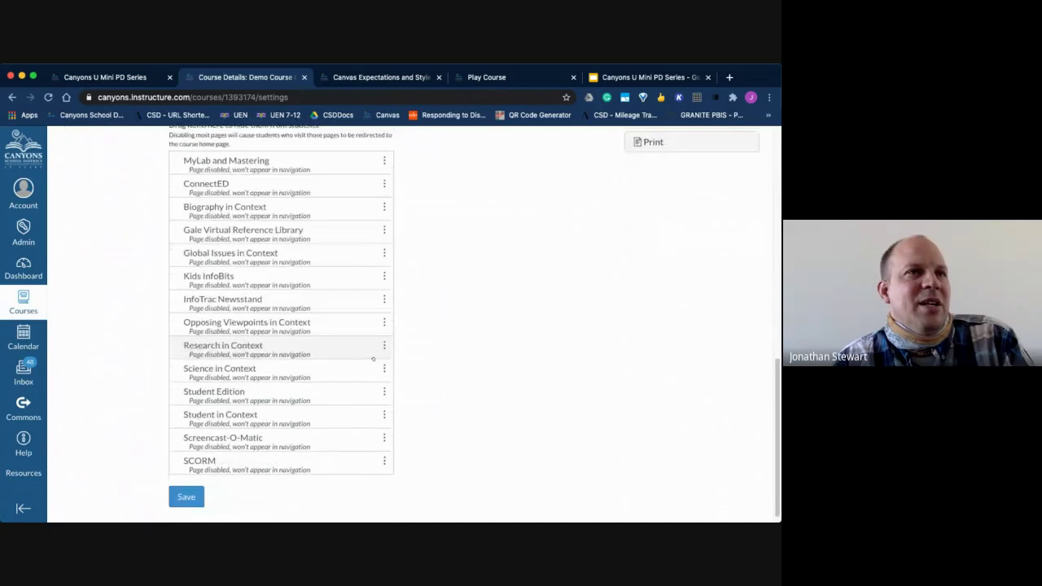
pyautogui.scroll(4, 375, 358)
pyautogui.scroll(5, 373, 358)
pyautogui.scroll(-2, 419, 440)
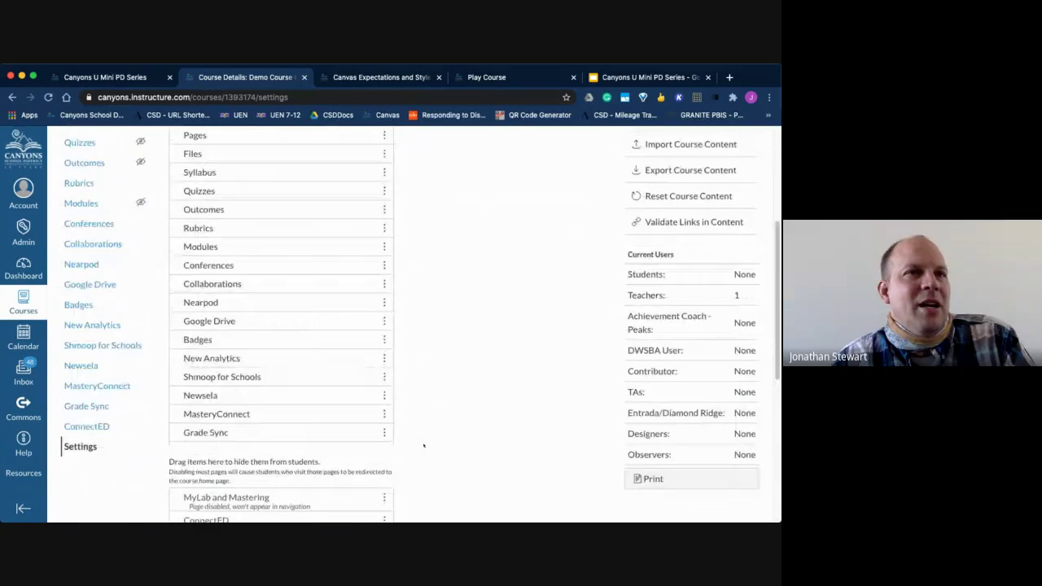
pyautogui.click(384, 433)
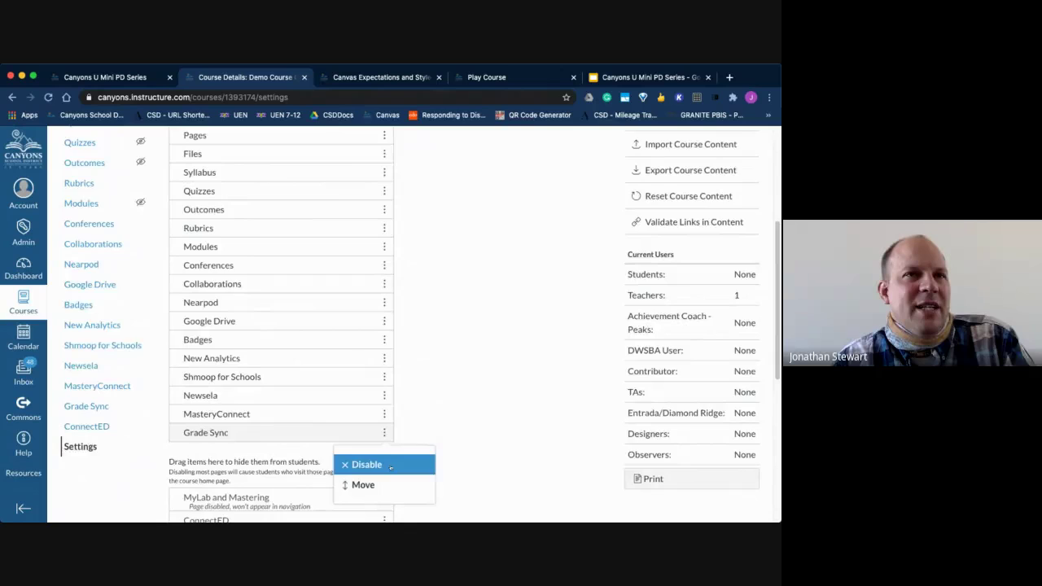
pyautogui.click(391, 465)
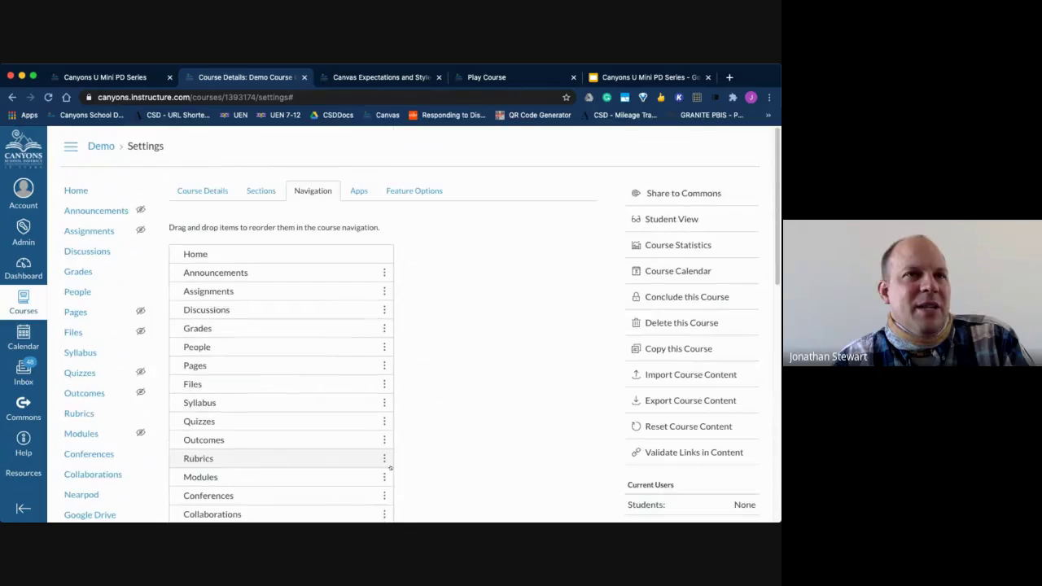
# Following the style guide, move Modules below Announcements and Grades above Assignments
pyautogui.click(377, 77)
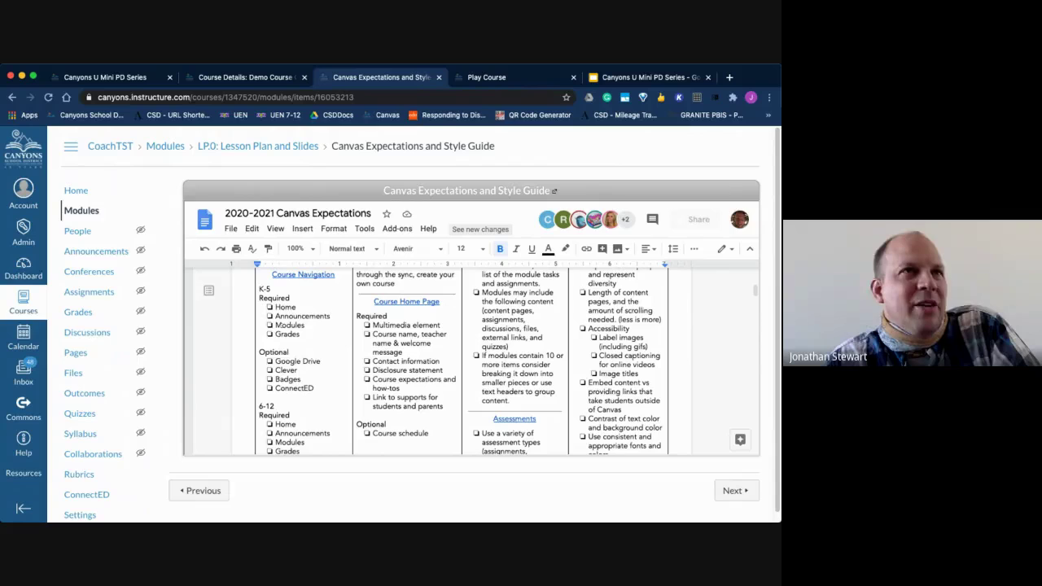
pyautogui.click(248, 77)
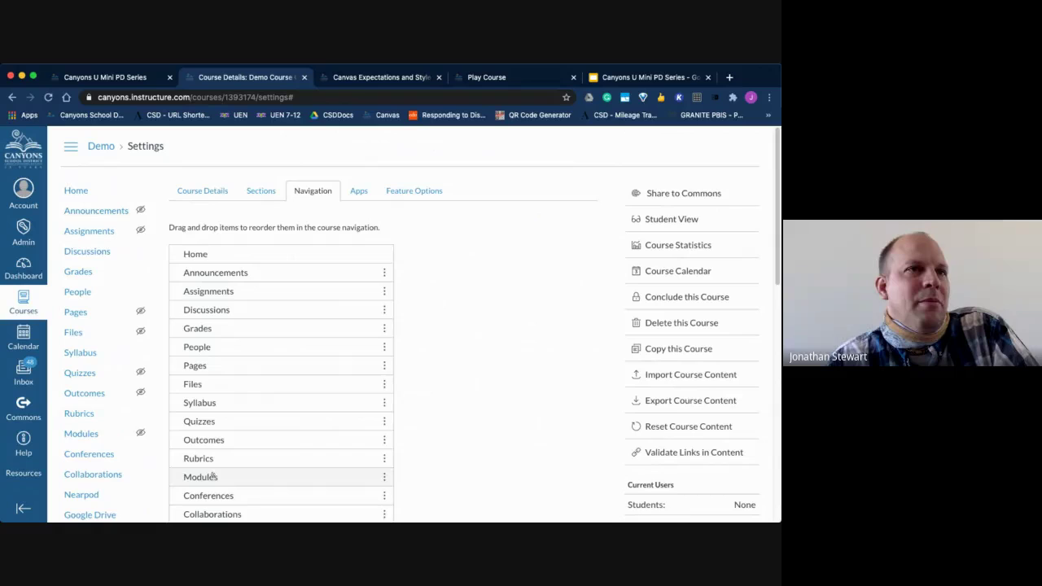
pyautogui.moveTo(213, 476); pyautogui.dragTo(214, 285)
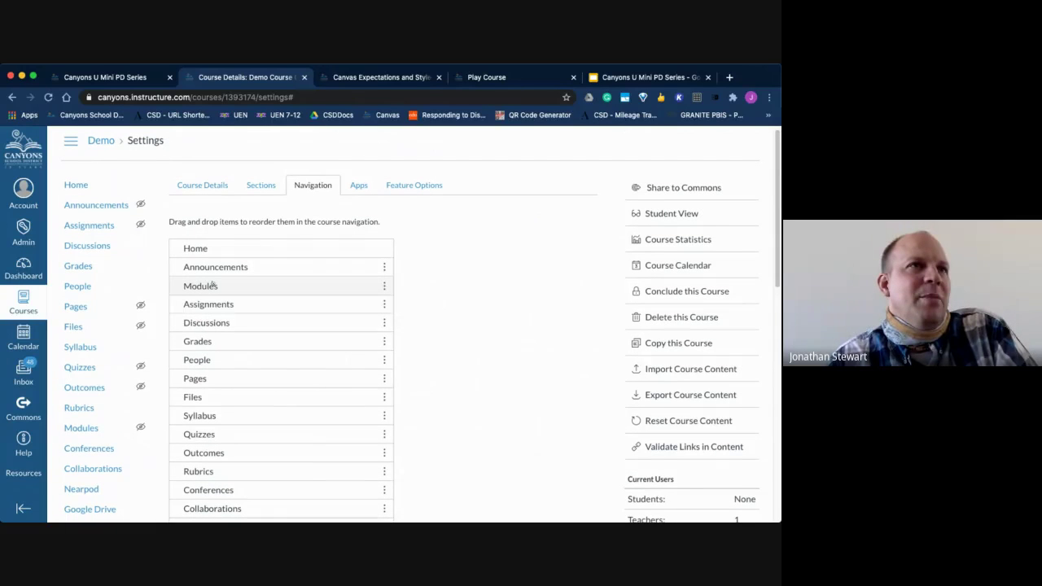
pyautogui.moveTo(213, 342); pyautogui.dragTo(216, 309)
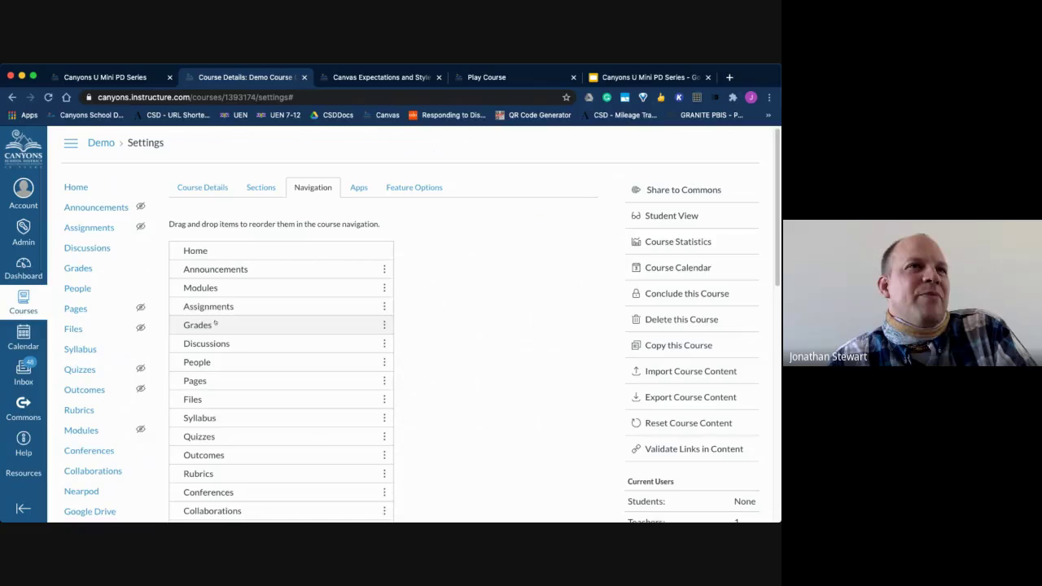
pyautogui.moveTo(214, 323); pyautogui.dragTo(216, 304)
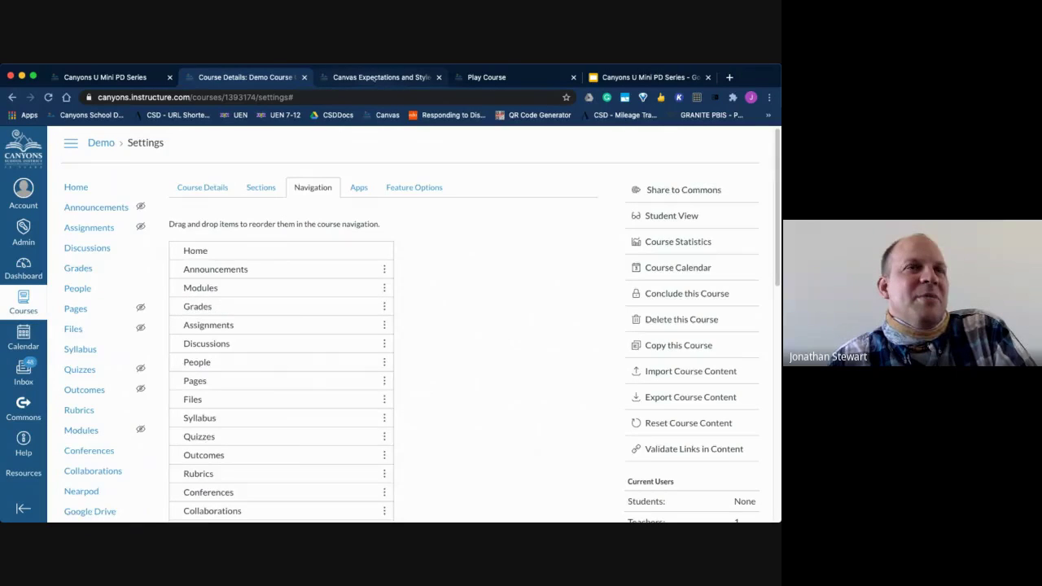
pyautogui.click(383, 78)
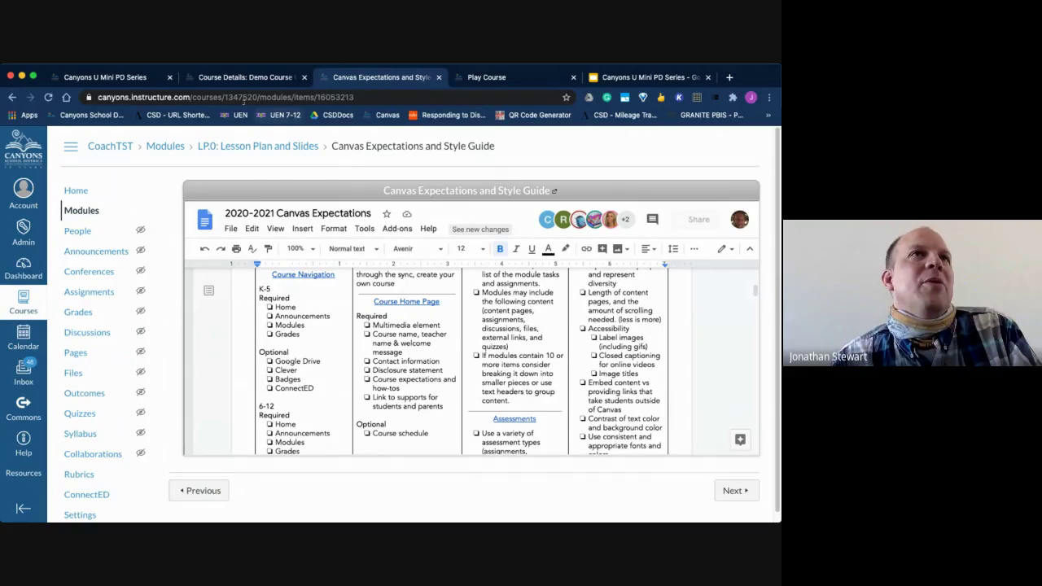
# Move Google Drive up in the navigation list to sit just below Grades
pyautogui.click(244, 77)
pyautogui.scroll(-4, 431, 384)
pyautogui.scroll(-2, 431, 384)
pyautogui.scroll(1, 431, 384)
pyautogui.scroll(3, 431, 385)
pyautogui.scroll(1, 431, 385)
pyautogui.moveTo(210, 407); pyautogui.dragTo(226, 351)
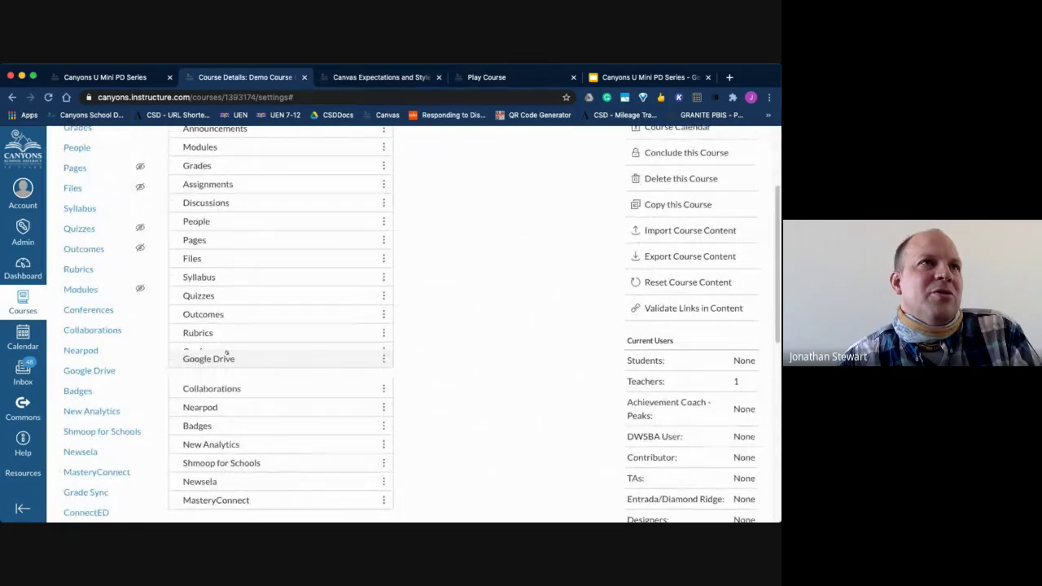
pyautogui.moveTo(226, 353); pyautogui.dragTo(228, 179)
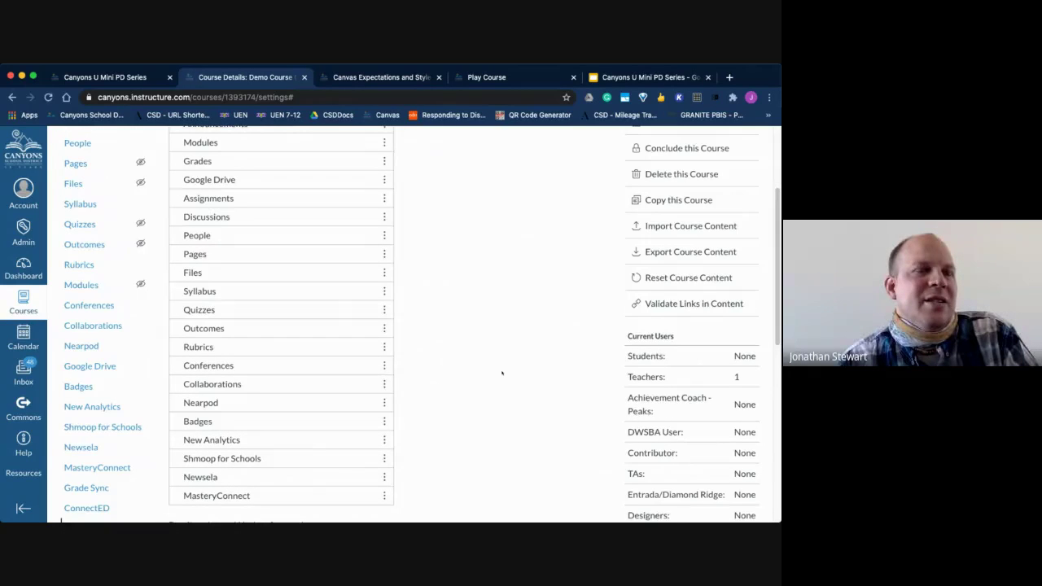
pyautogui.scroll(-3, 488, 373)
pyautogui.scroll(-3, 503, 373)
pyautogui.scroll(-1, 503, 373)
pyautogui.scroll(-2, 502, 373)
pyautogui.scroll(-1, 502, 373)
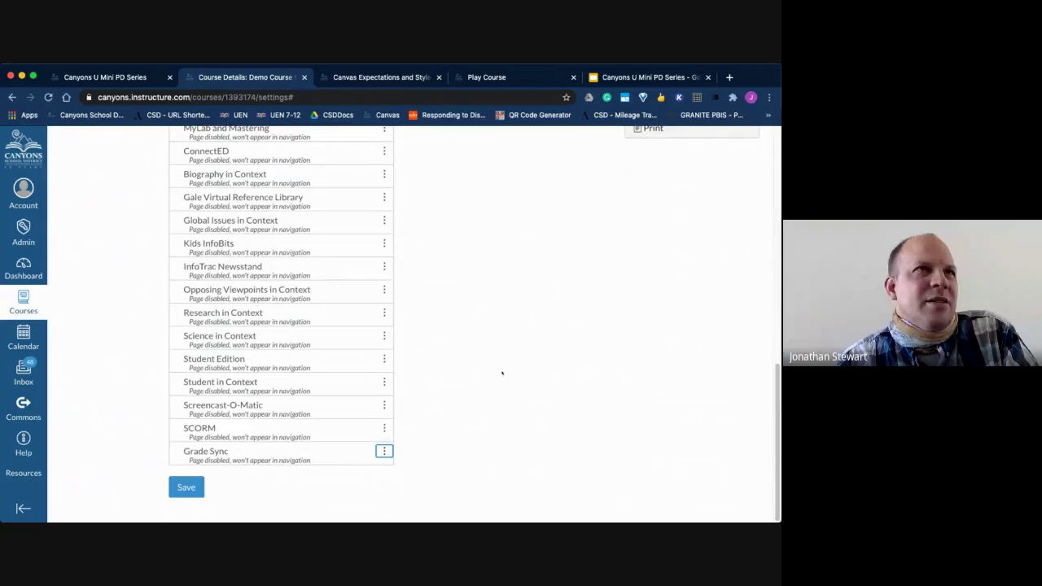
pyautogui.scroll(1, 503, 373)
pyautogui.scroll(1, 500, 372)
pyautogui.scroll(6, 481, 382)
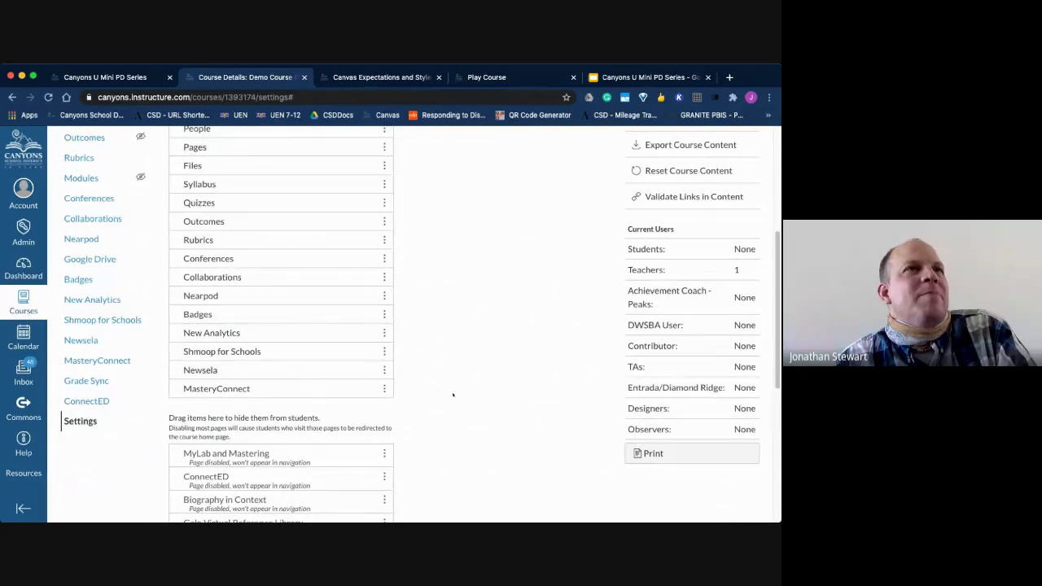
pyautogui.scroll(3, 453, 394)
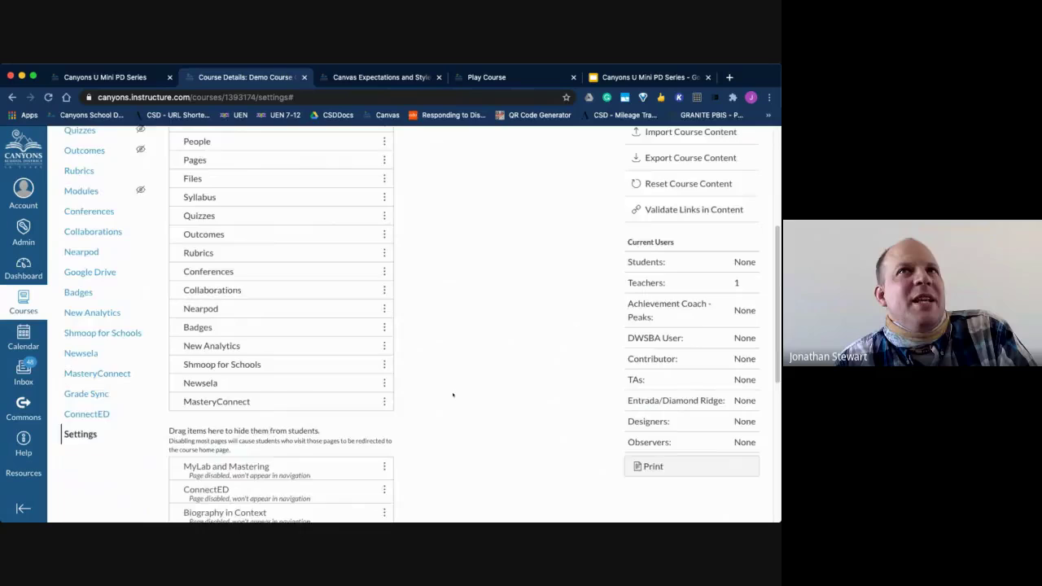
pyautogui.scroll(-2, 454, 396)
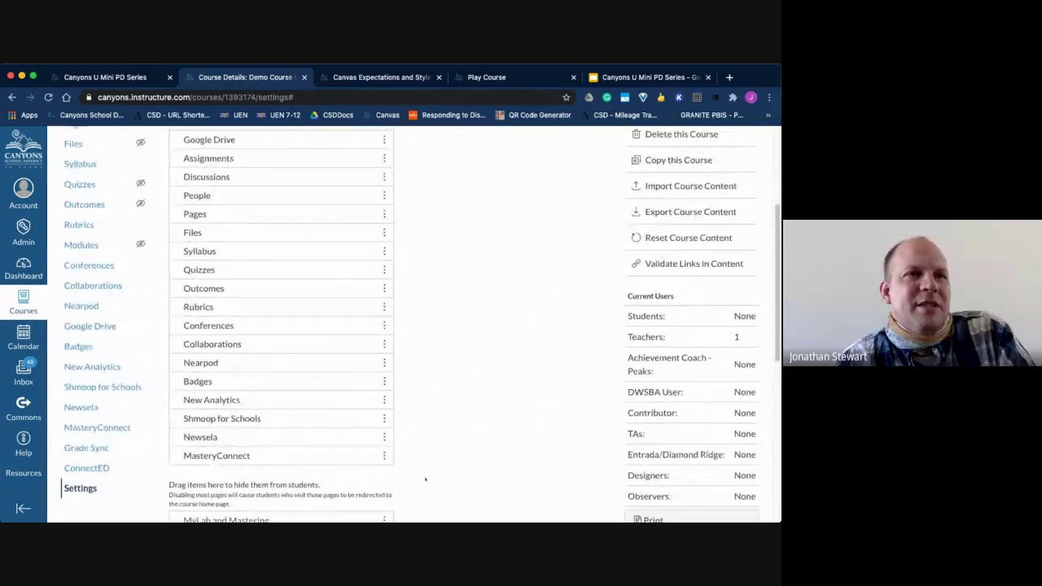
# Disable MasteryConnect, Newsela, Shmoop for Schools, New Analytics, Badges and Nearpod in course navigation
pyautogui.click(383, 456)
pyautogui.click(371, 490)
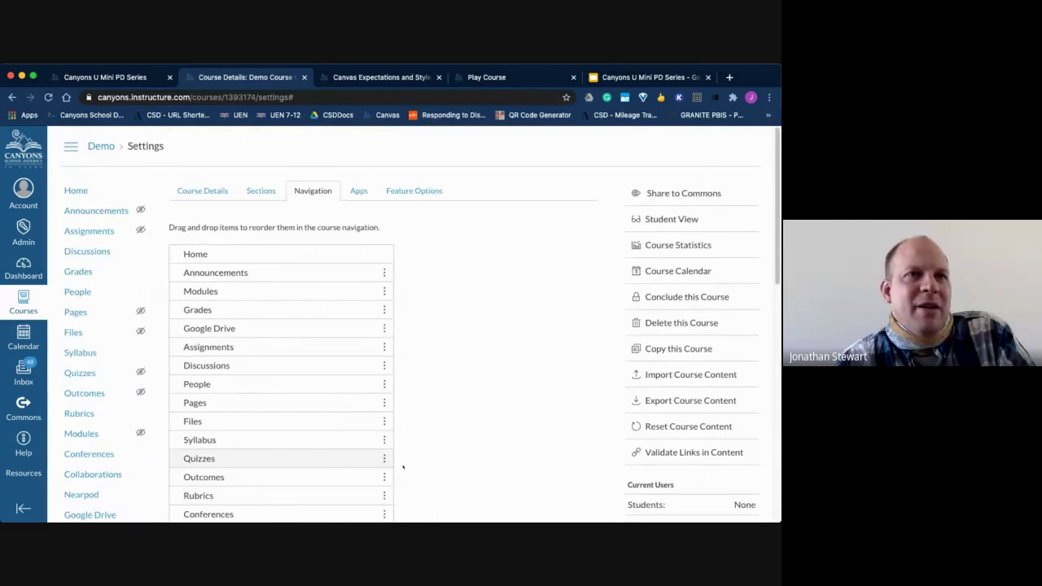
pyautogui.scroll(-1, 420, 465)
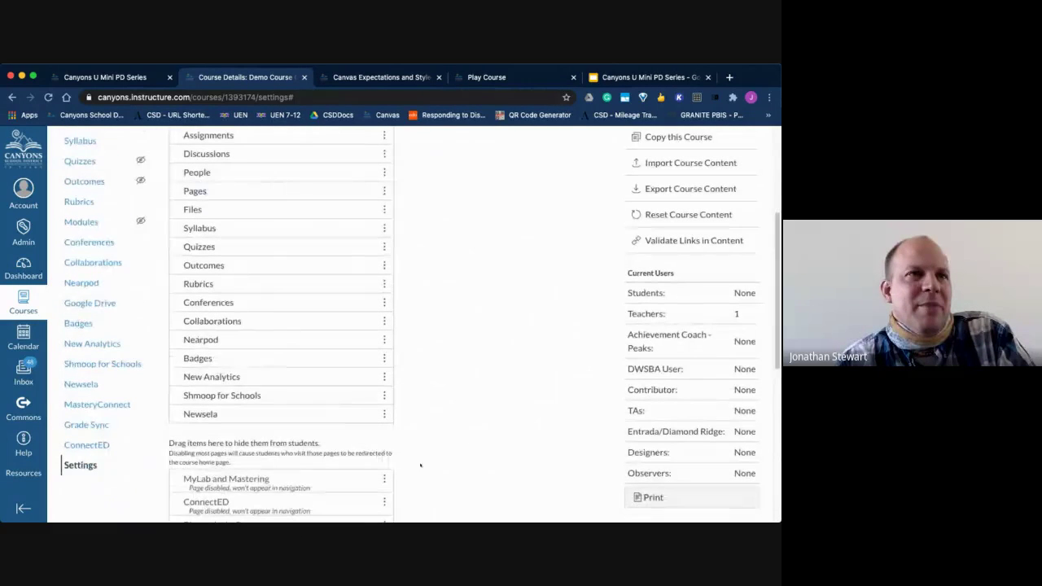
pyautogui.click(384, 415)
pyautogui.click(386, 447)
pyautogui.scroll(-5, 403, 442)
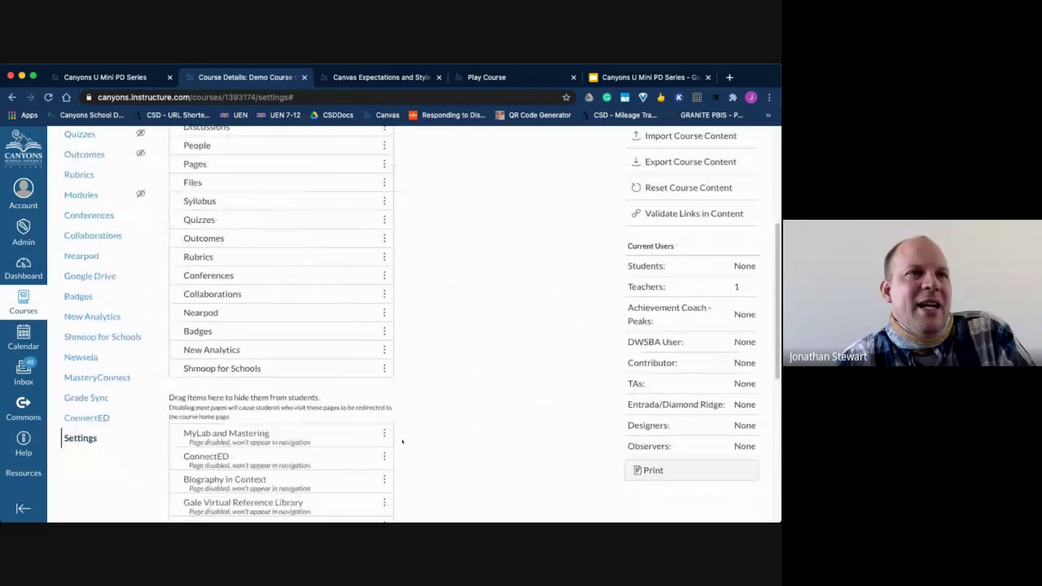
pyautogui.click(384, 369)
pyautogui.click(387, 399)
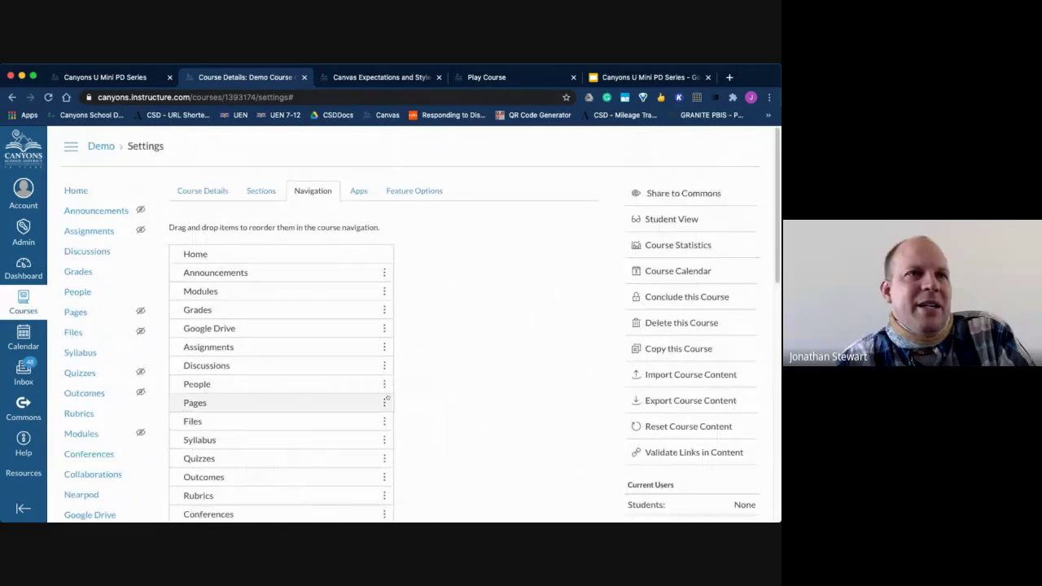
pyautogui.scroll(-2, 398, 447)
pyautogui.scroll(-1, 399, 447)
pyautogui.click(383, 480)
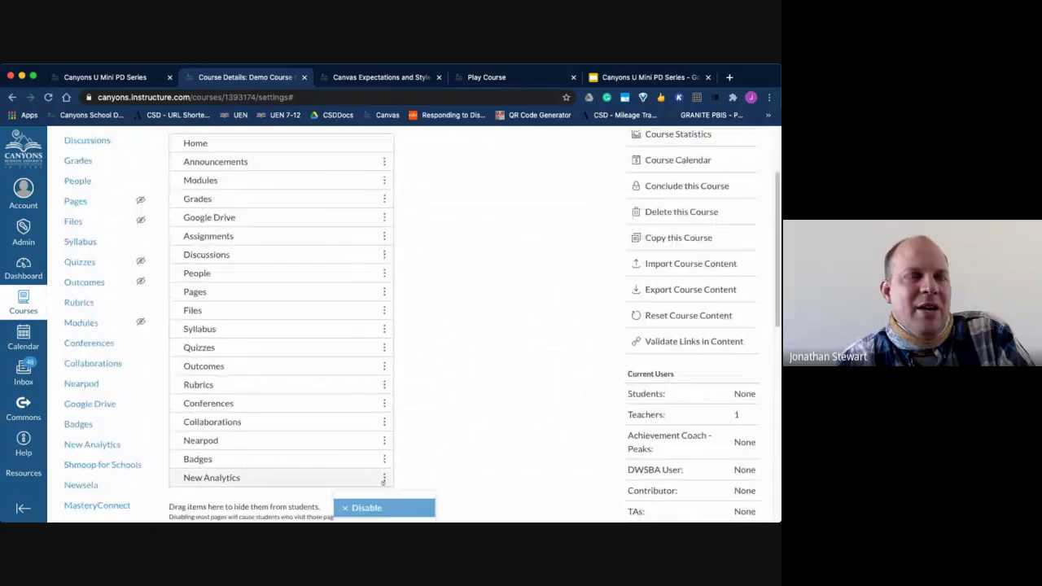
pyautogui.click(395, 506)
pyautogui.scroll(-5, 396, 489)
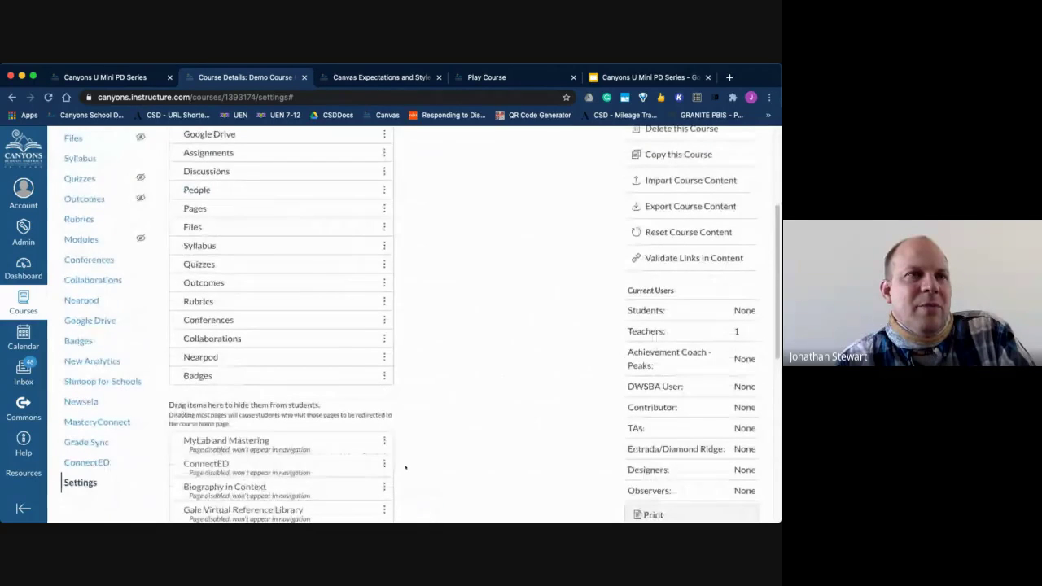
pyautogui.click(383, 375)
pyautogui.click(389, 408)
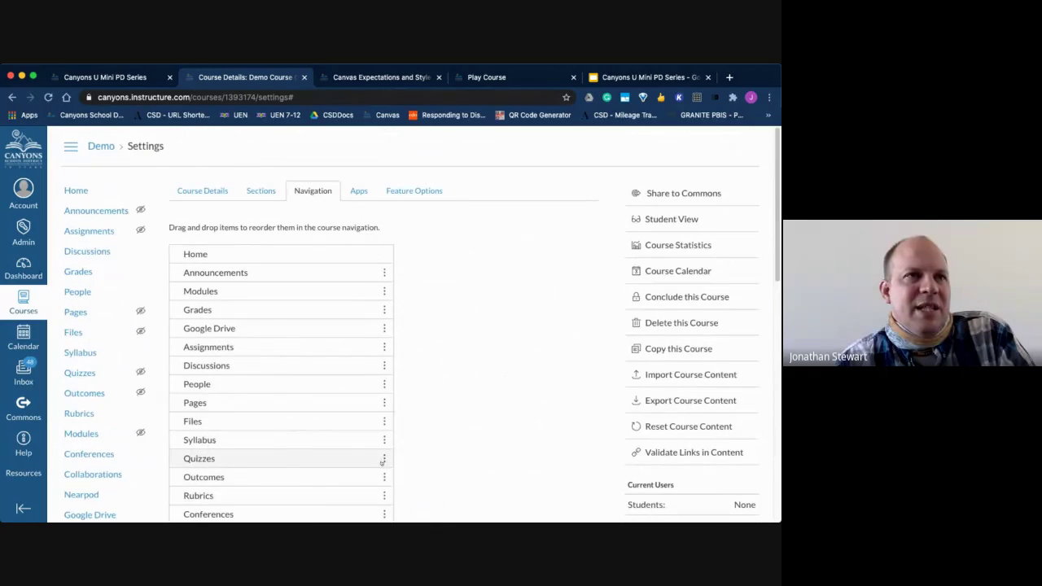
pyautogui.scroll(-3, 406, 438)
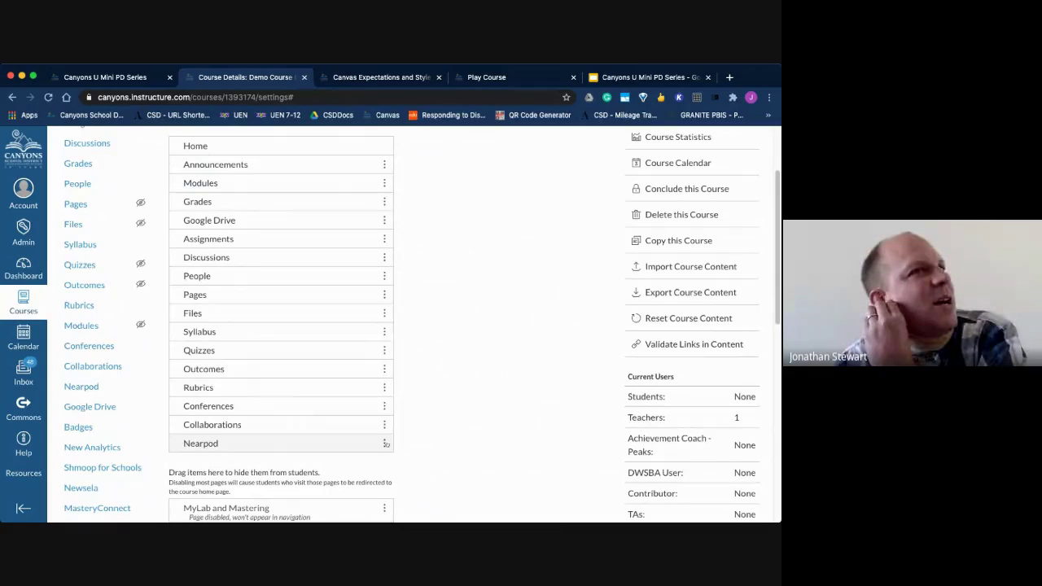
pyautogui.click(385, 444)
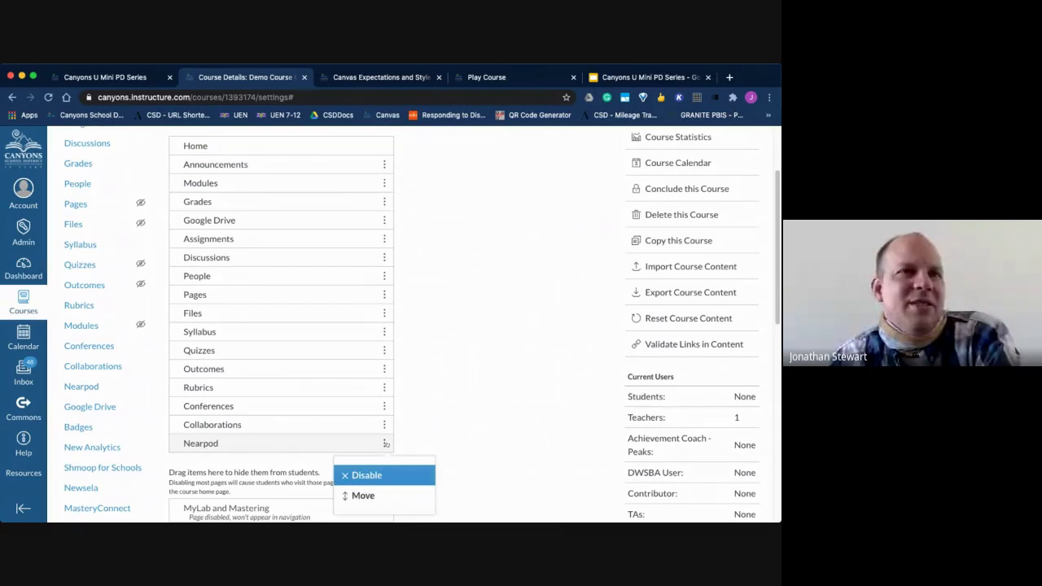
pyautogui.click(366, 475)
pyautogui.scroll(-3, 424, 455)
pyautogui.scroll(-1, 423, 454)
# Disable Collaborations, Conferences, Rubrics, Outcomes, Quizzes and Syllabus in course navigation
pyautogui.click(386, 393)
pyautogui.click(366, 425)
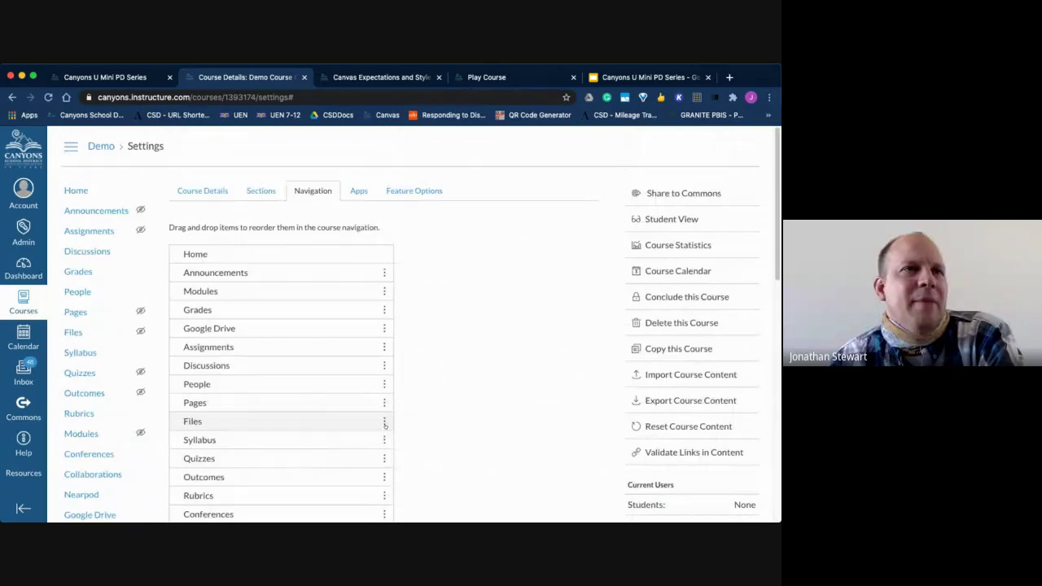
pyautogui.scroll(-2, 424, 442)
pyautogui.click(384, 427)
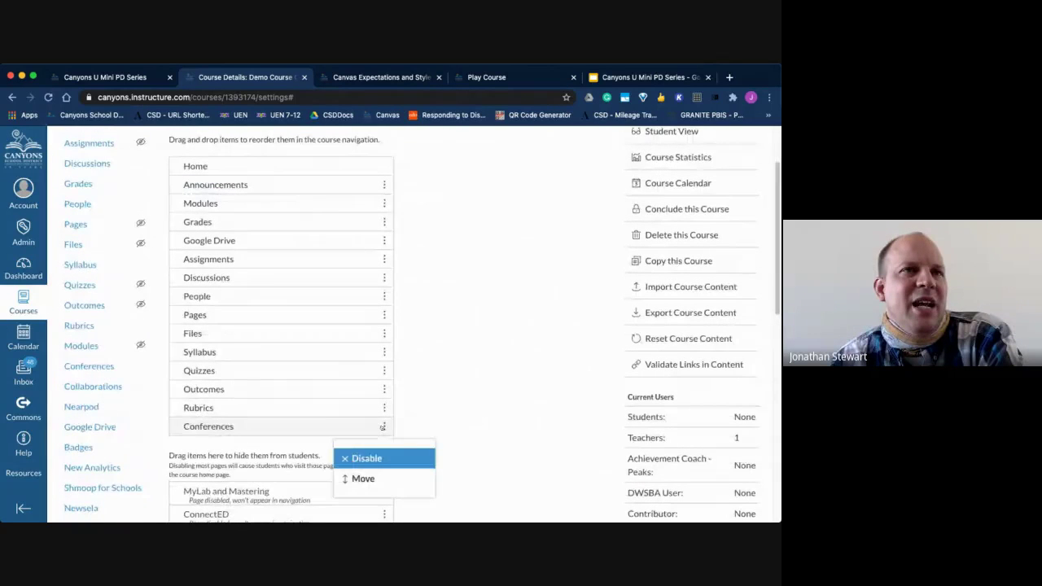
pyautogui.click(379, 458)
pyautogui.scroll(-2, 439, 435)
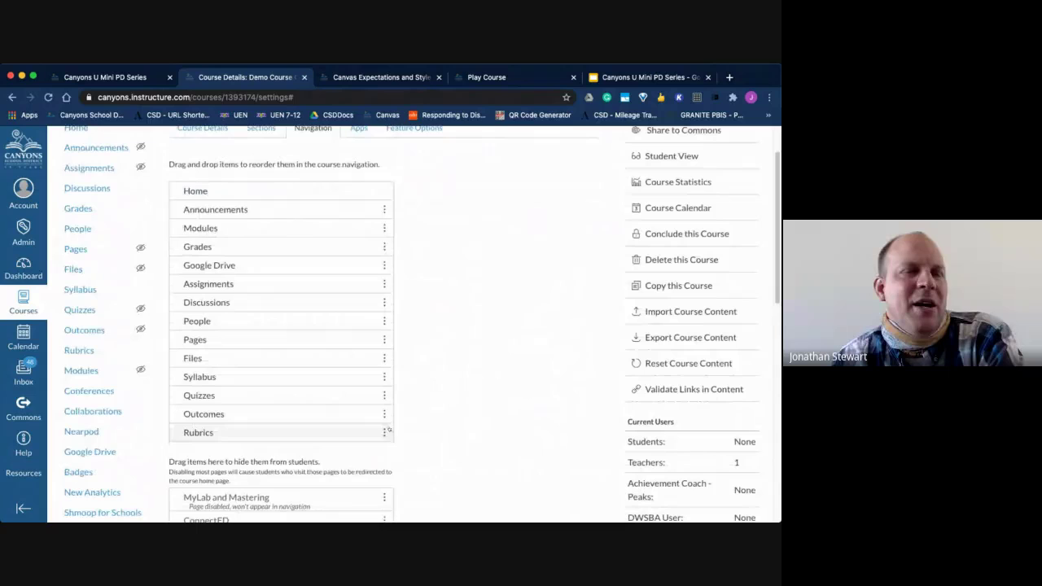
pyautogui.click(384, 432)
pyautogui.click(381, 464)
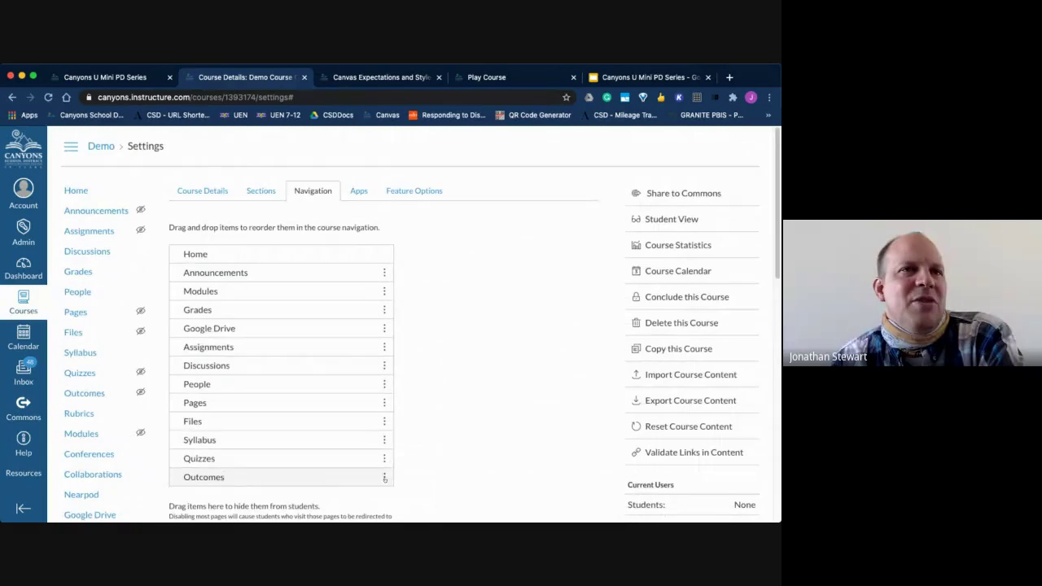
pyautogui.click(384, 479)
pyautogui.click(382, 509)
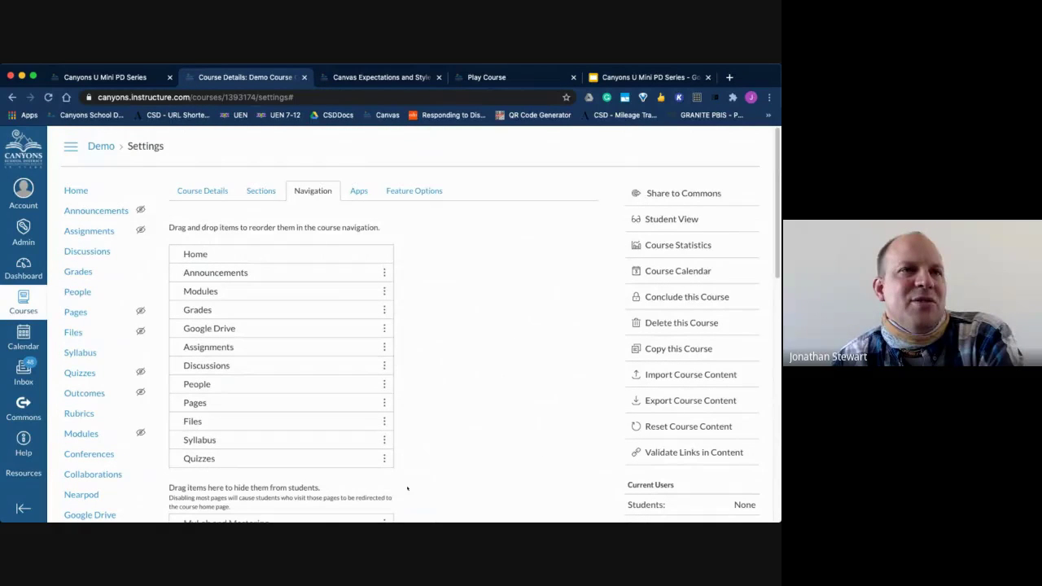
pyautogui.click(385, 459)
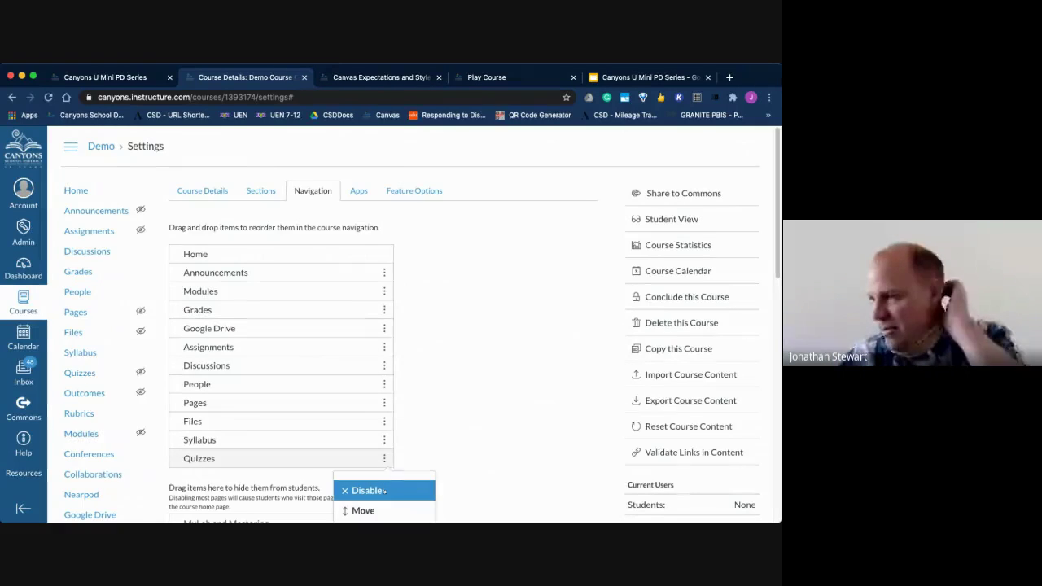
pyautogui.click(382, 491)
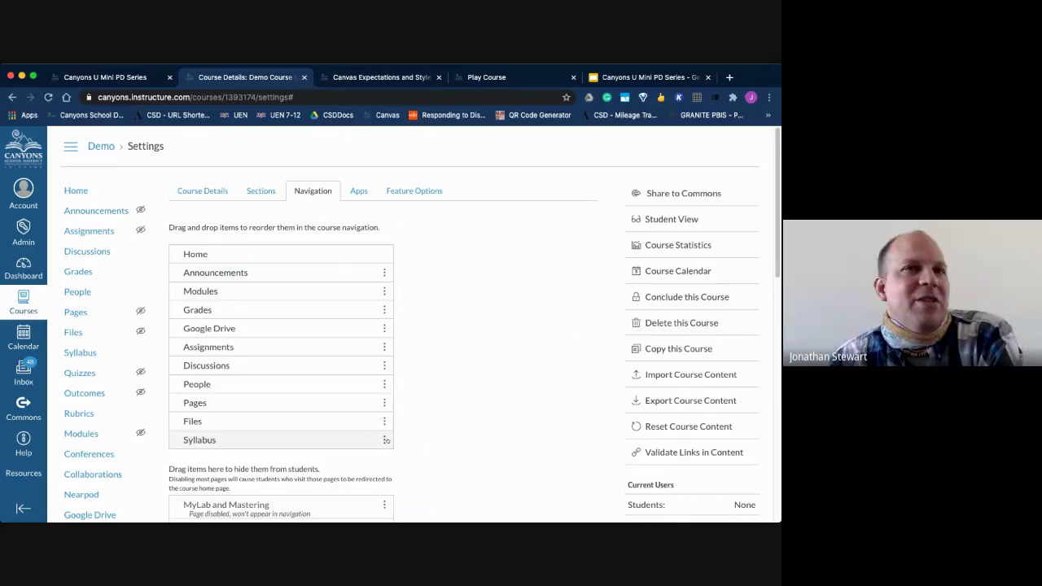
pyautogui.click(386, 440)
pyautogui.click(366, 471)
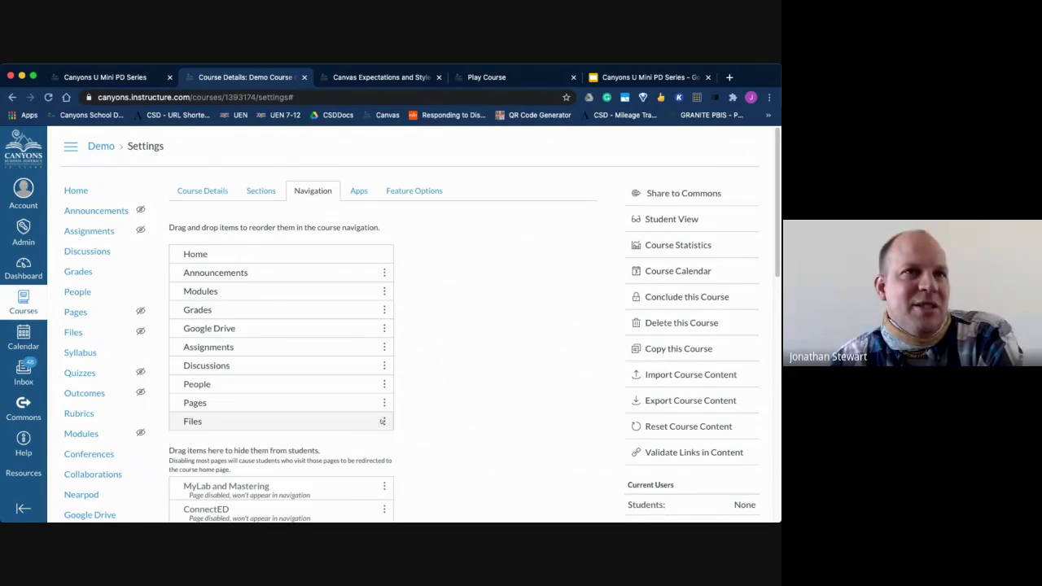
# Disable Files, Pages, People, Discussions and Assignments, then scroll to the bottom of the list
pyautogui.click(384, 420)
pyautogui.click(367, 452)
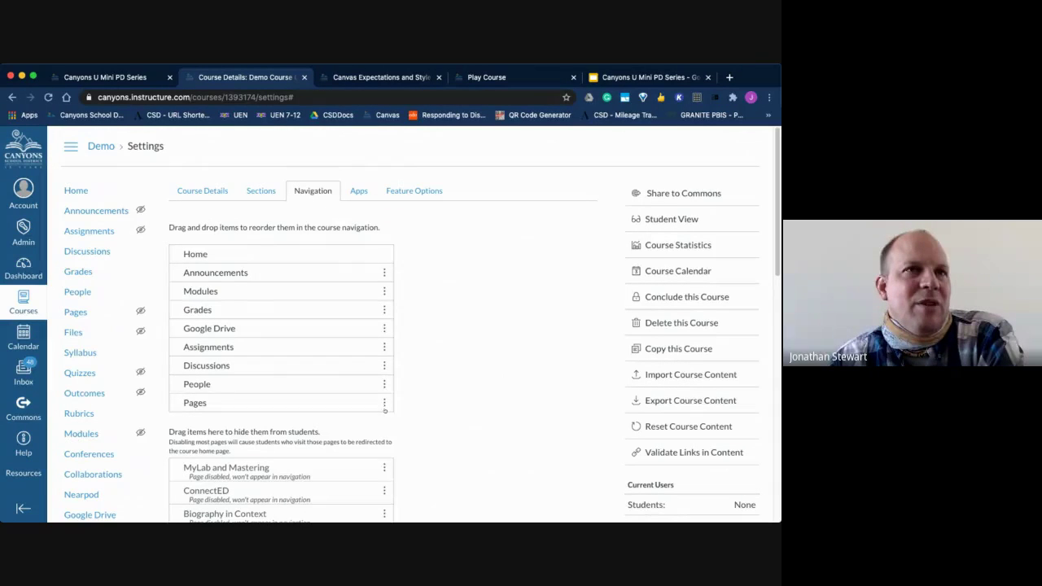
pyautogui.click(384, 402)
pyautogui.click(384, 432)
pyautogui.click(384, 384)
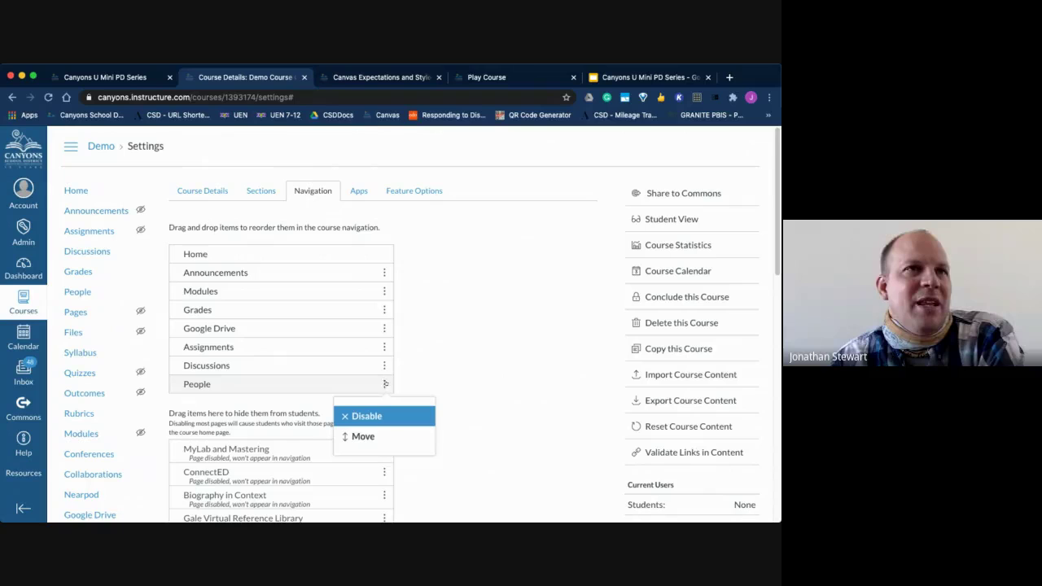
pyautogui.click(367, 416)
pyautogui.click(384, 365)
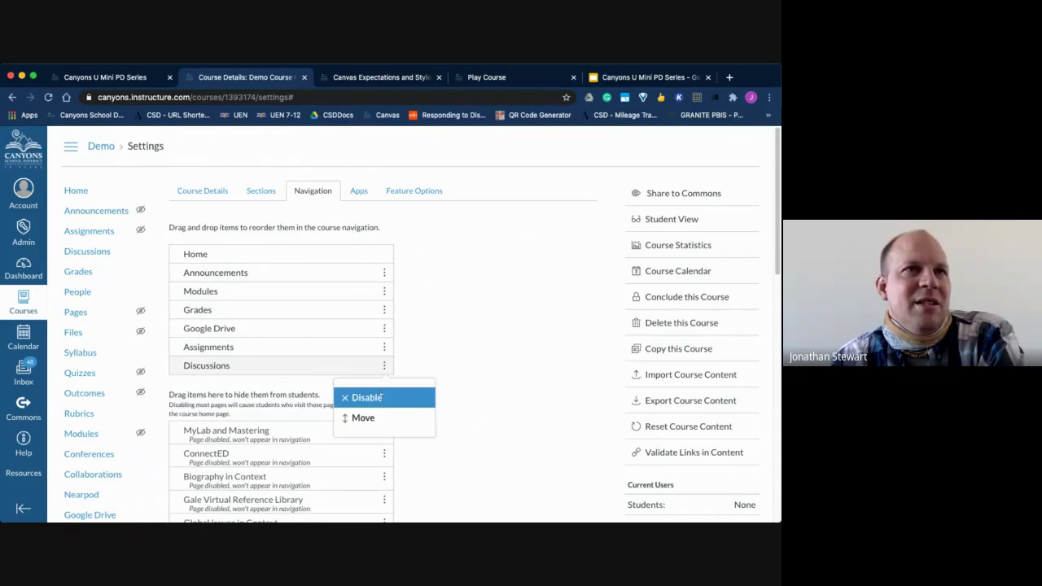
pyautogui.click(366, 398)
pyautogui.click(384, 348)
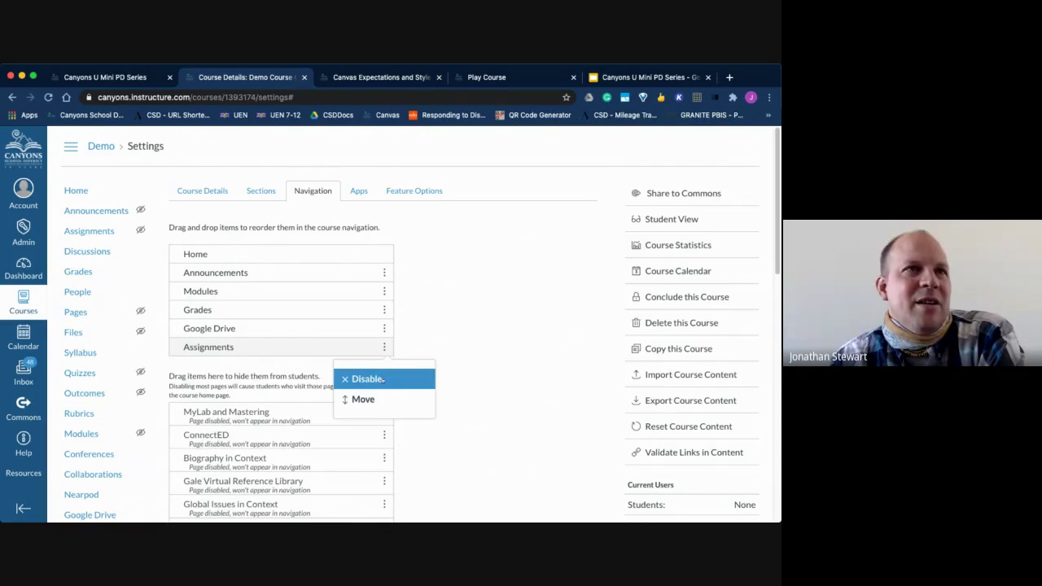
pyautogui.click(382, 379)
pyautogui.scroll(-3, 453, 403)
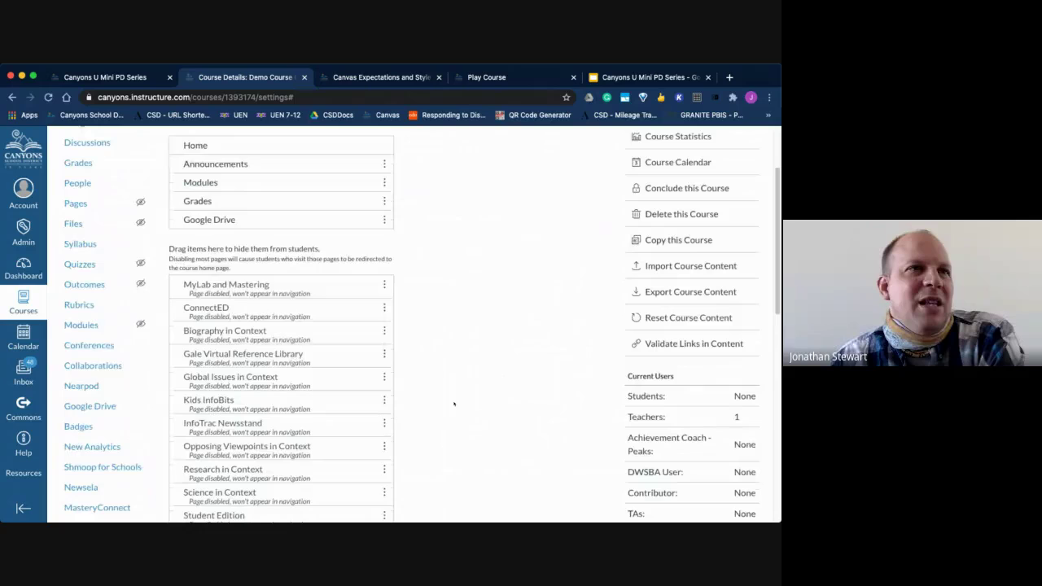
pyautogui.scroll(-4, 453, 403)
pyautogui.scroll(-1, 453, 403)
pyautogui.scroll(-2, 453, 403)
pyautogui.scroll(-3, 453, 403)
pyautogui.scroll(-1, 454, 404)
pyautogui.scroll(-1, 454, 403)
pyautogui.scroll(-2, 454, 403)
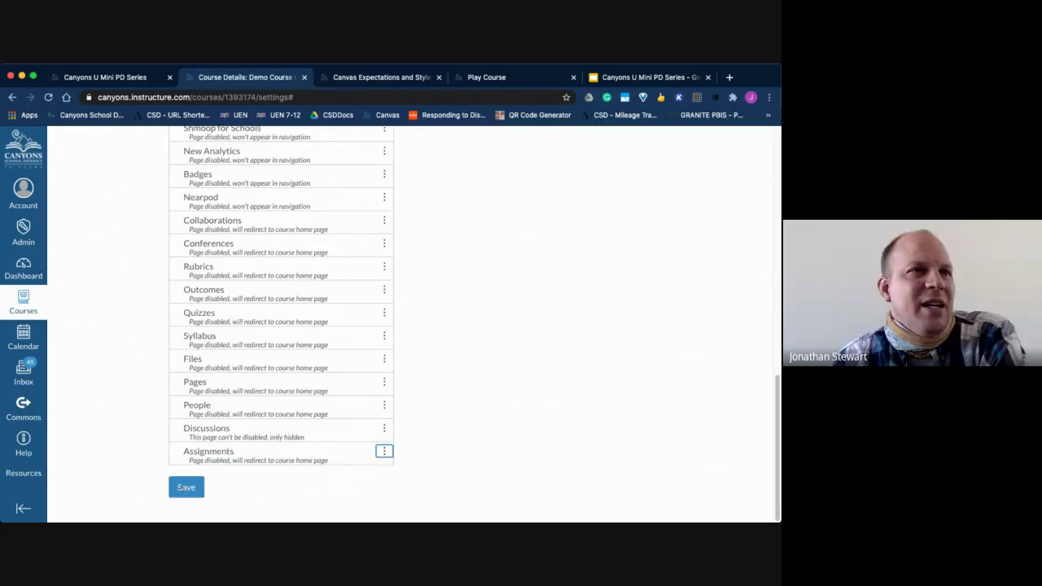
# Save the trimmed navigation and return to the Demo course home page
pyautogui.press('Tab')
pyautogui.press('Return')
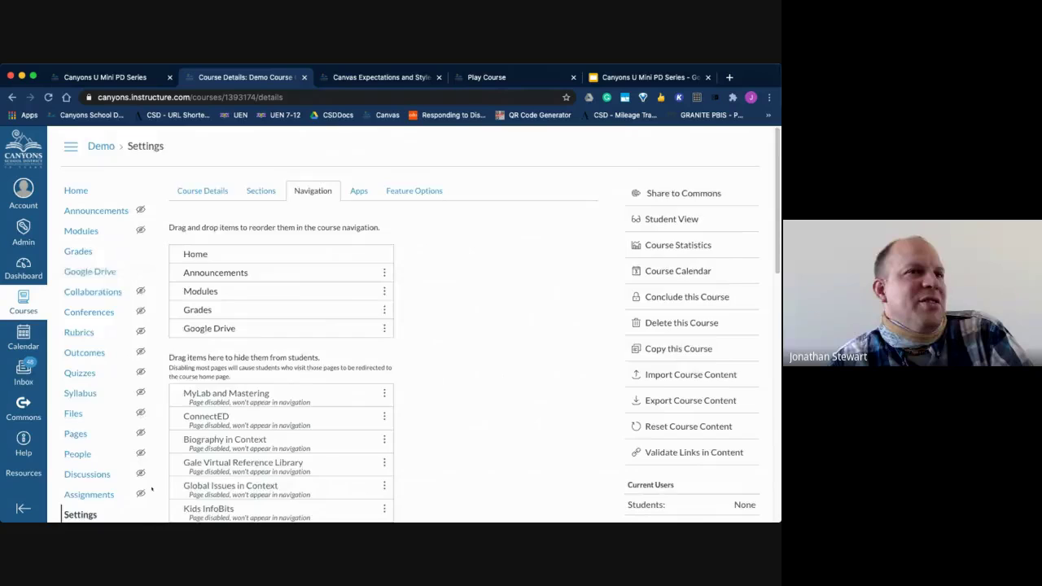
pyautogui.scroll(-3, 152, 488)
pyautogui.scroll(2, 151, 489)
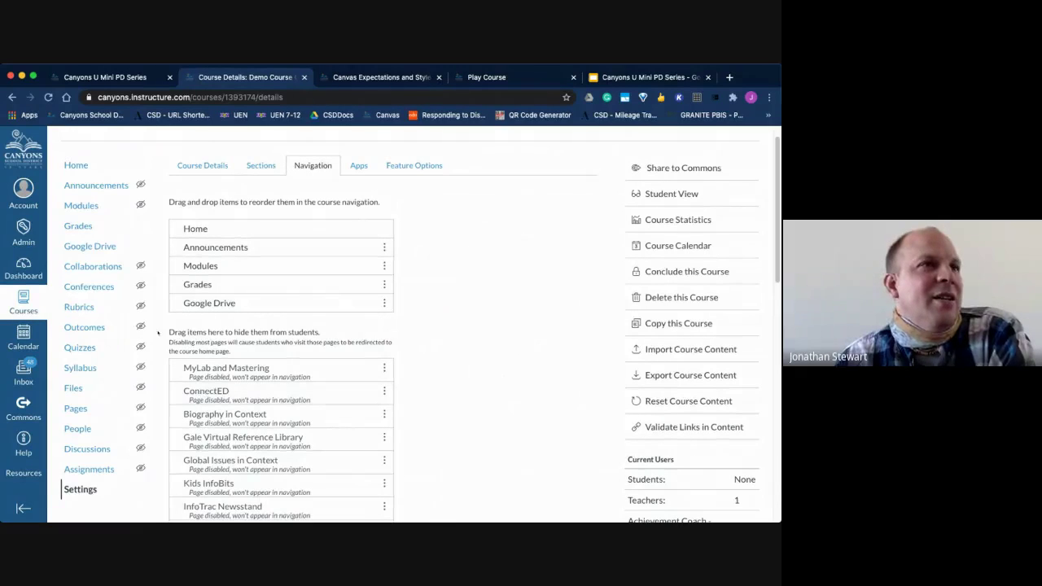
pyautogui.moveTo(92, 291)
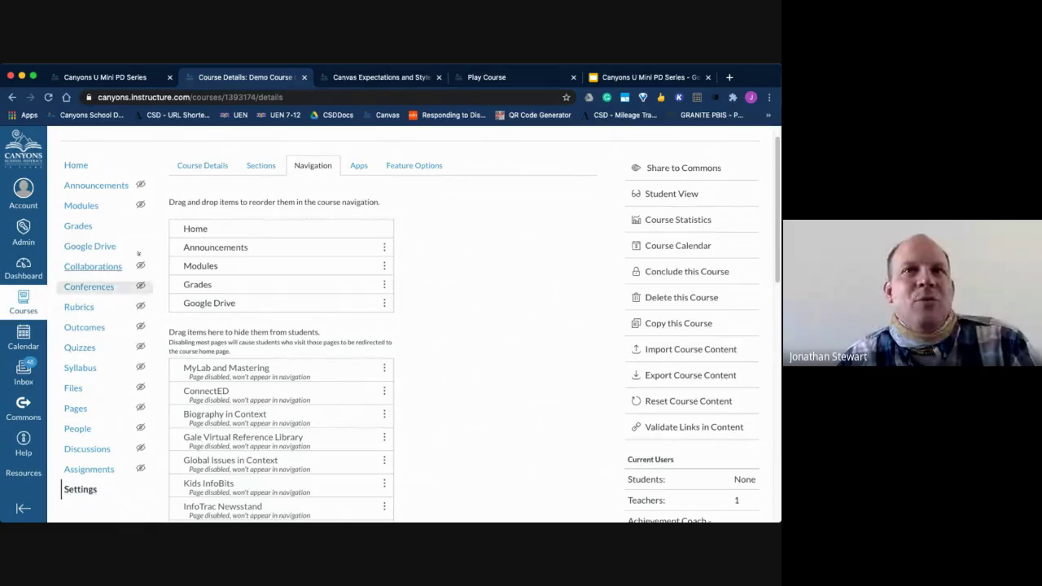
pyautogui.click(79, 165)
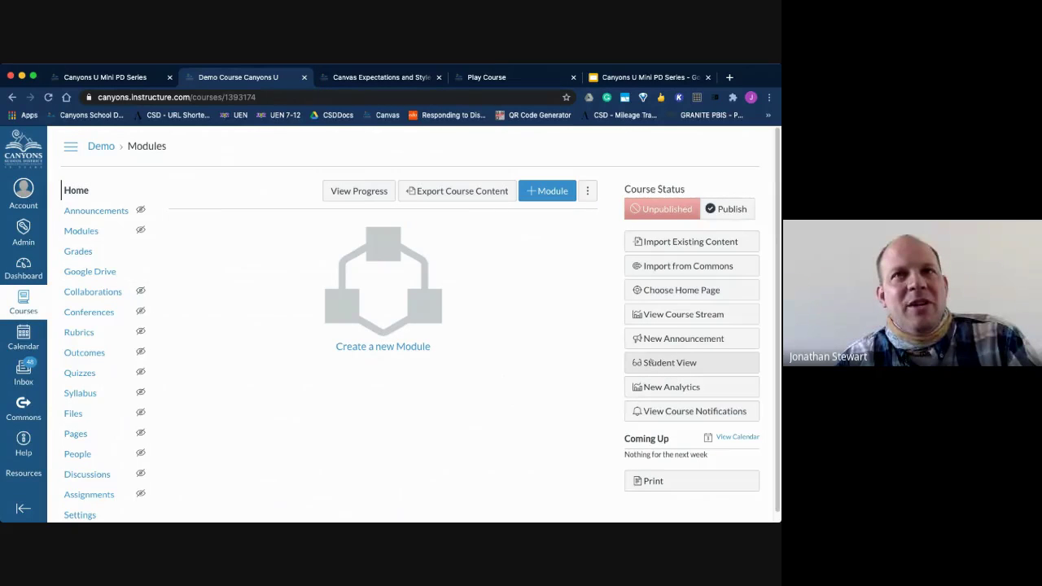
pyautogui.click(650, 363)
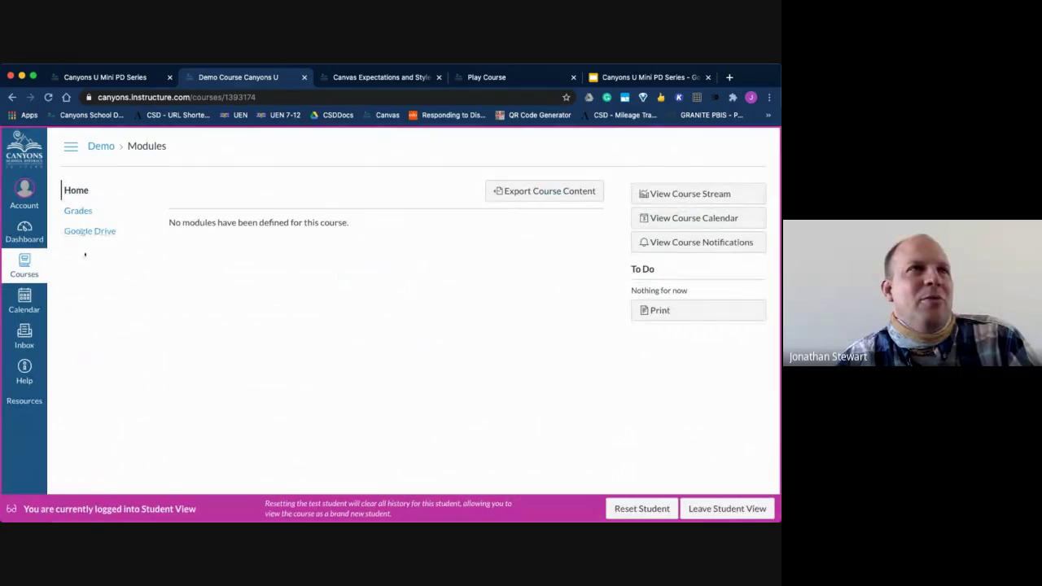
pyautogui.click(692, 510)
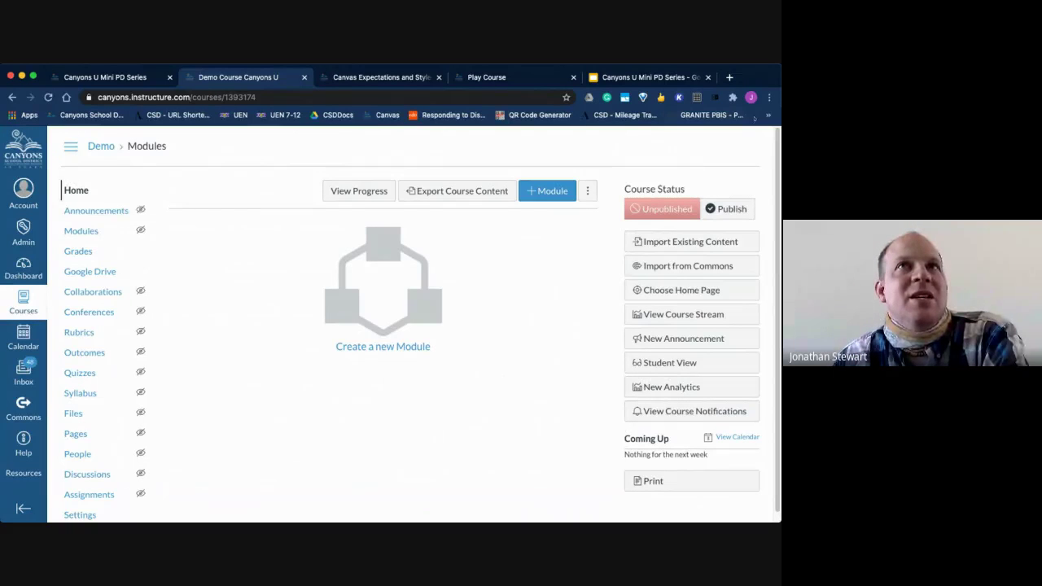
pyautogui.click(651, 78)
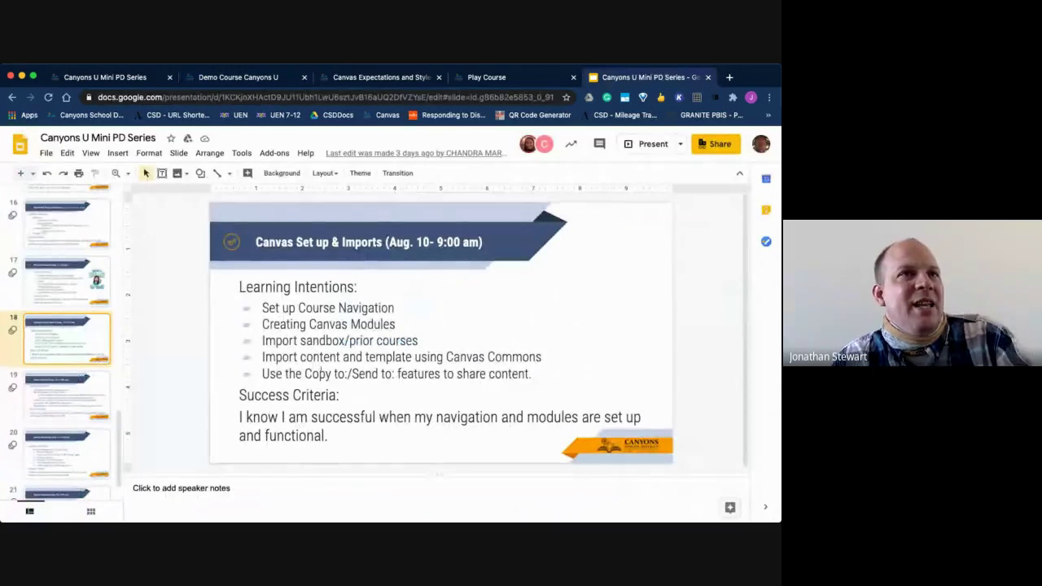
pyautogui.moveTo(261, 324); pyautogui.dragTo(396, 324)
pyautogui.click(396, 324)
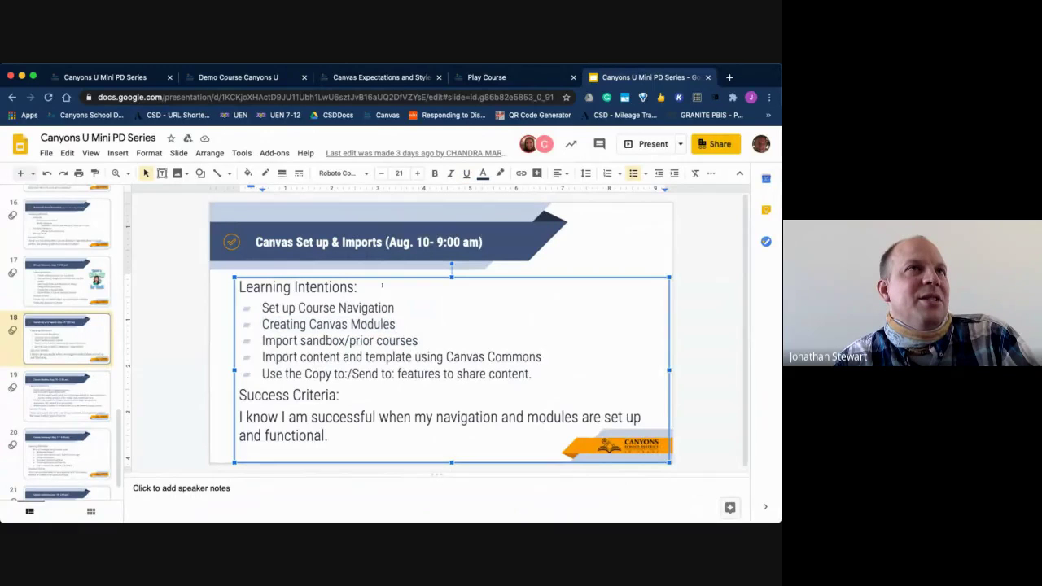
pyautogui.click(244, 77)
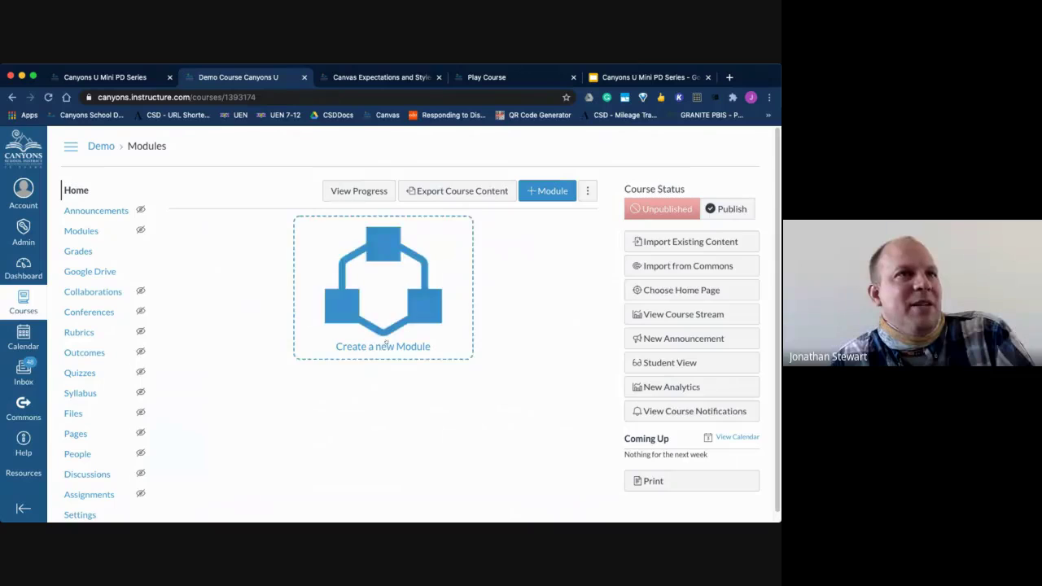
# On the Modules page, add a new module named 'Week 1'
pyautogui.click(82, 231)
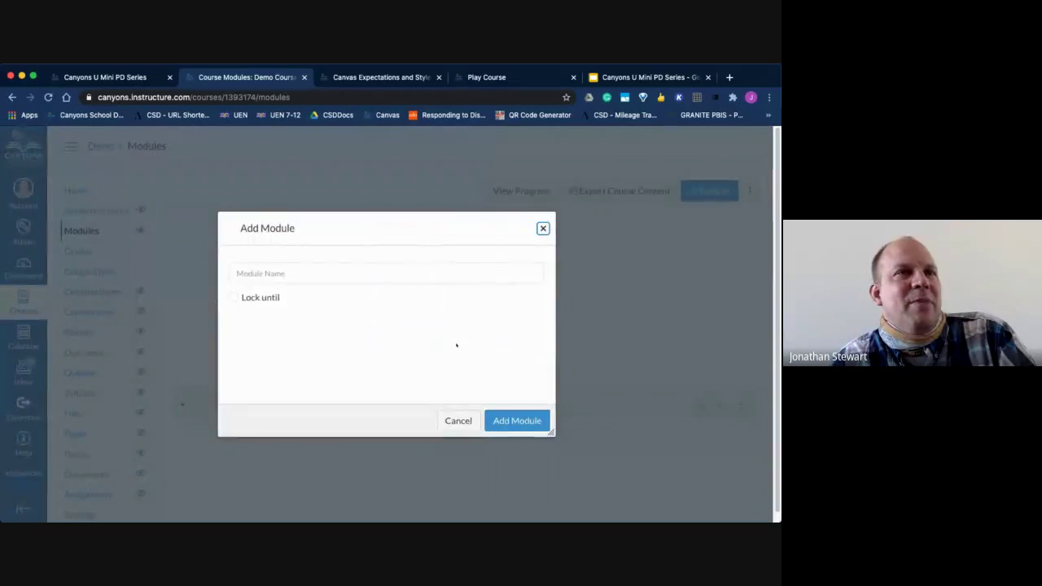
pyautogui.click(332, 275)
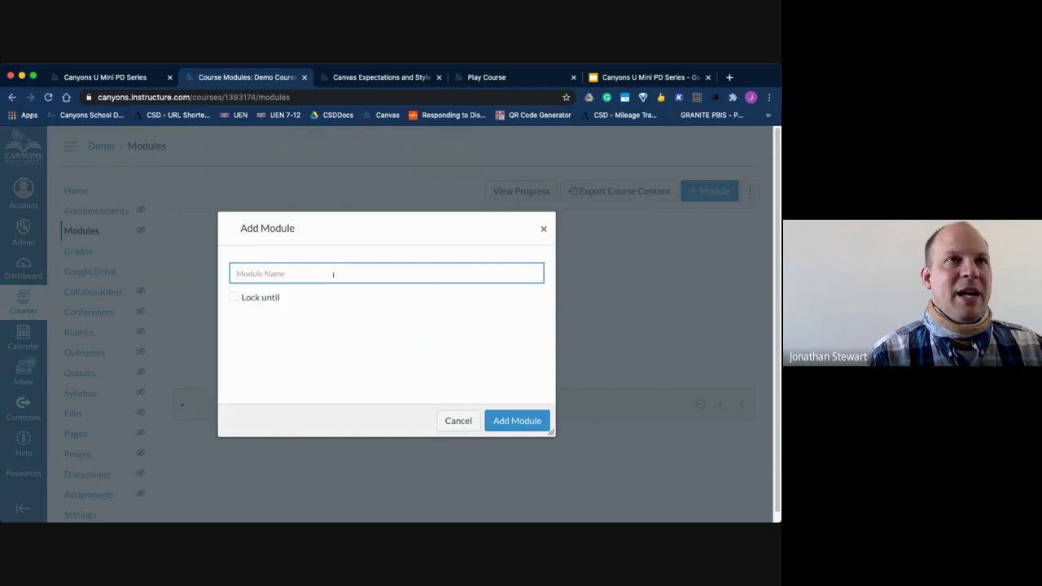
pyautogui.write('Wee')
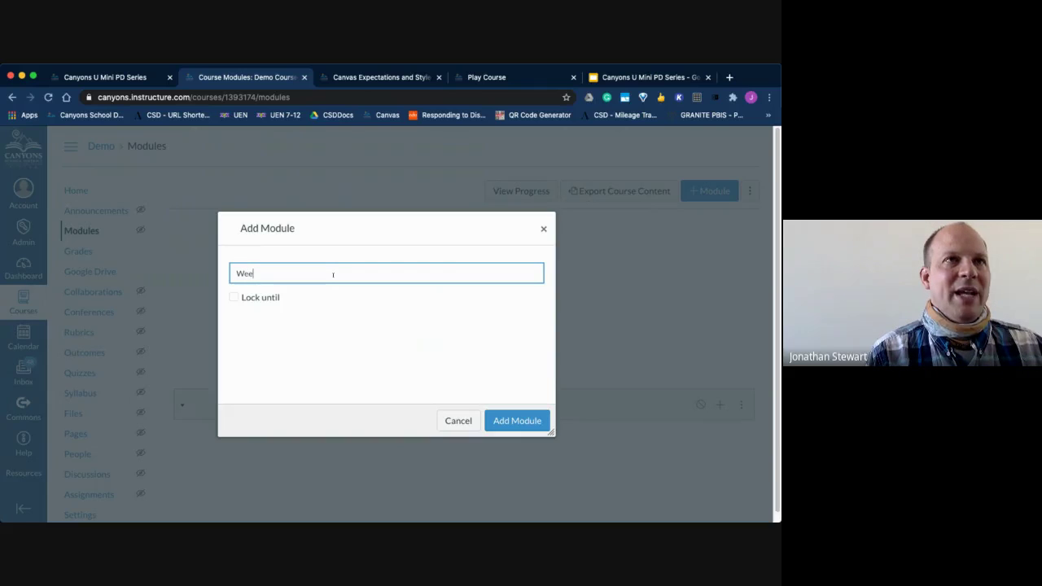
pyautogui.write('k 1')
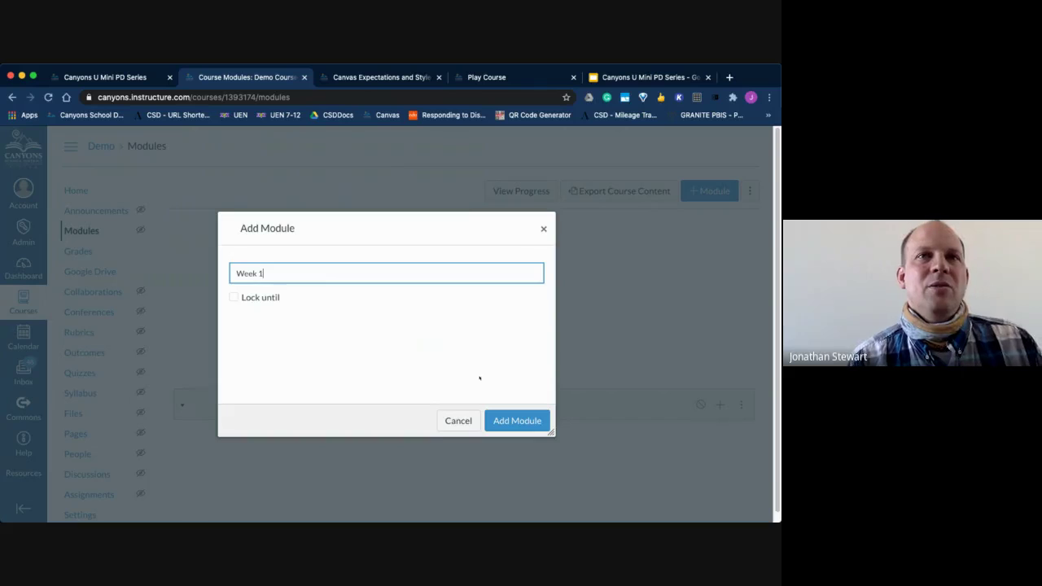
pyautogui.click(517, 420)
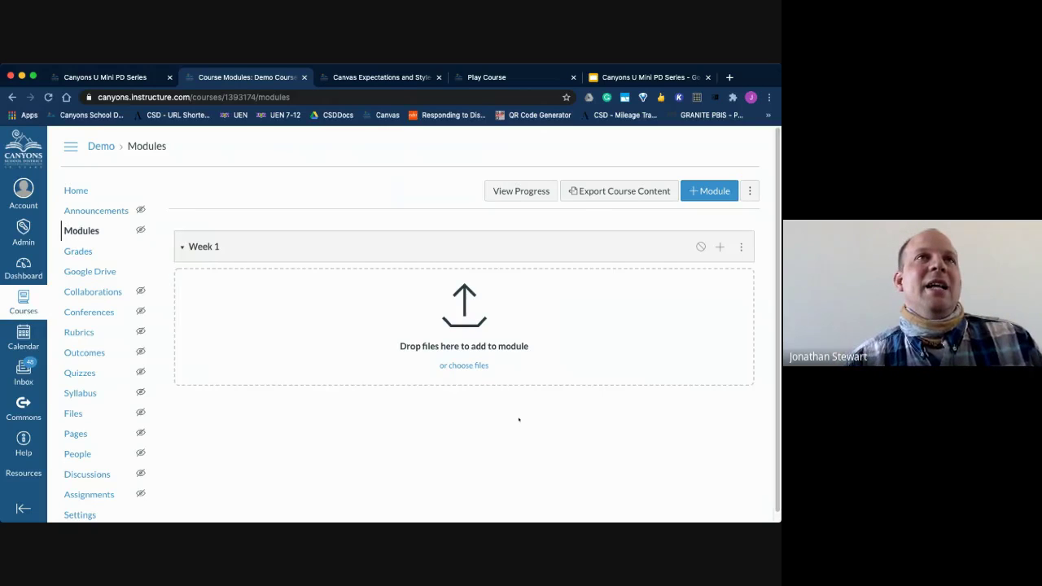
# Check the Play Course home page, then go back to the Demo course home page
pyautogui.click(507, 78)
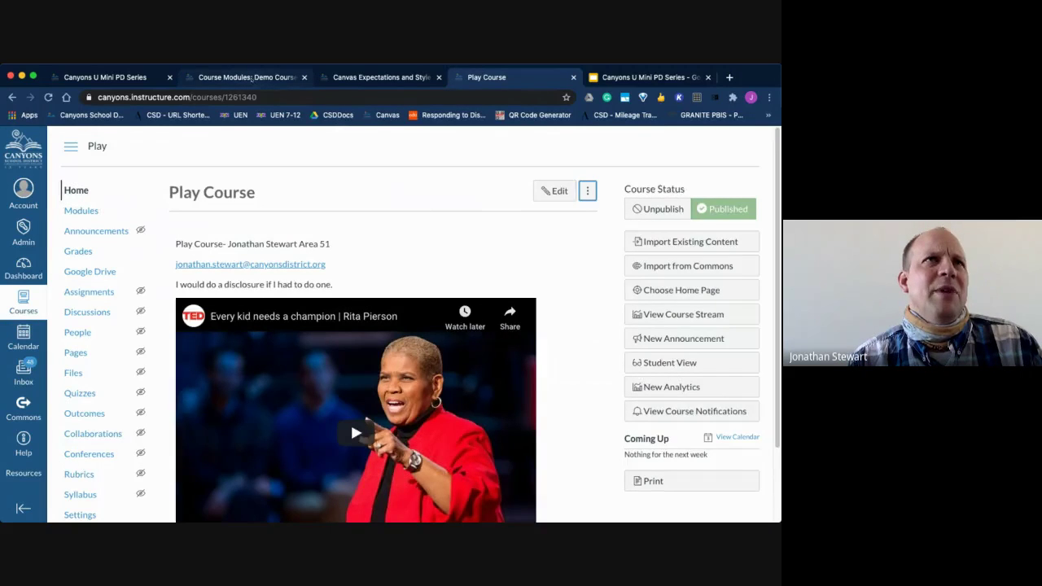
pyautogui.click(254, 78)
pyautogui.click(82, 191)
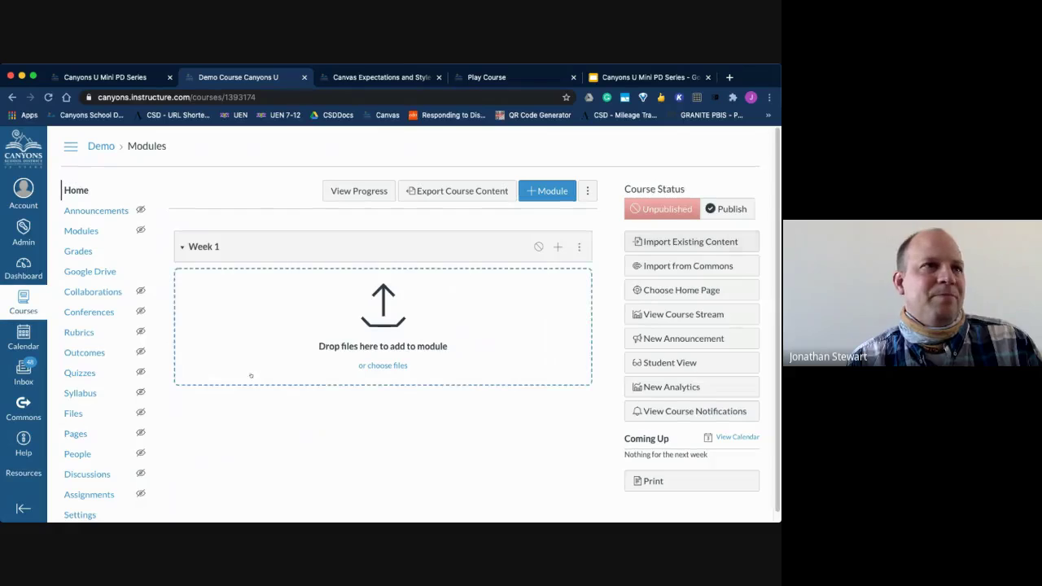
pyautogui.scroll(-1, 118, 383)
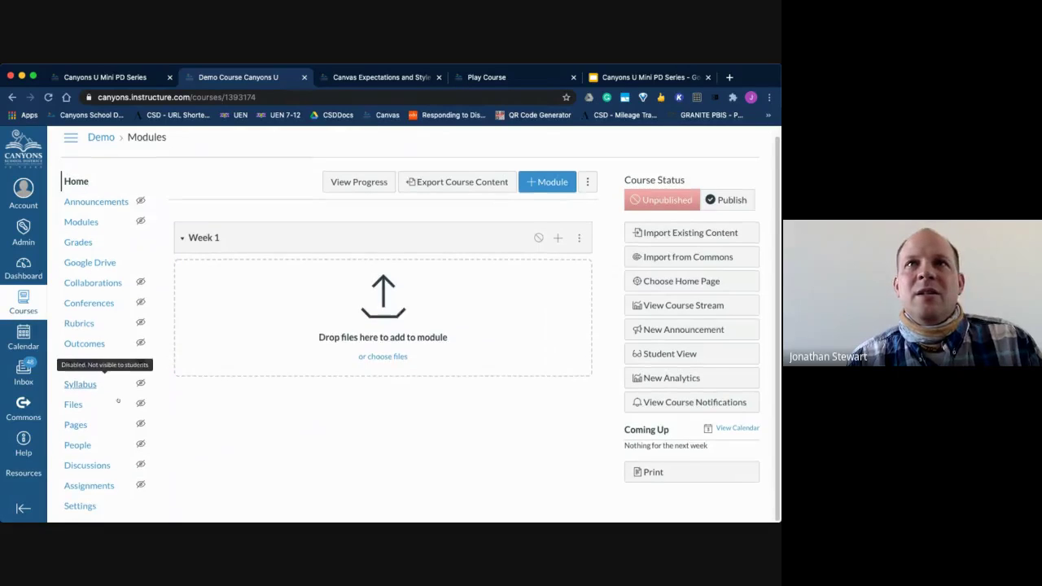
# Start a Copy a Canvas Course import with Play Course as the source
pyautogui.click(680, 233)
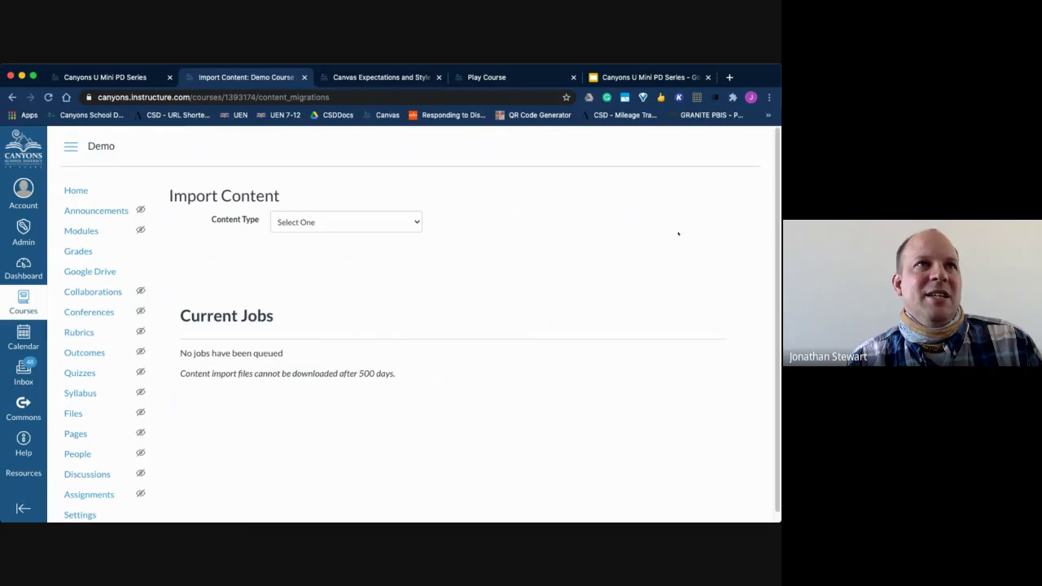
pyautogui.click(412, 234)
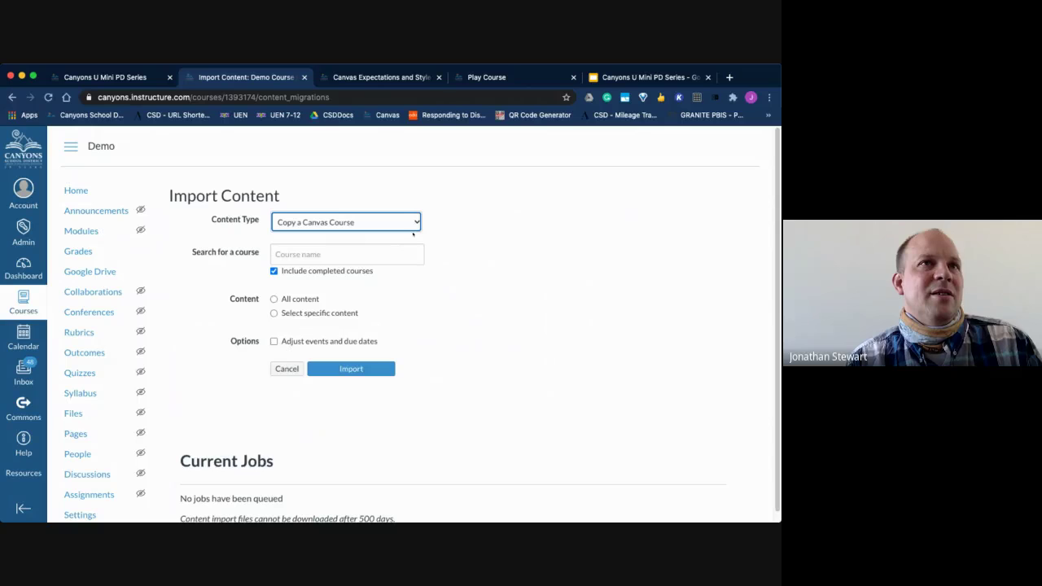
pyautogui.click(323, 256)
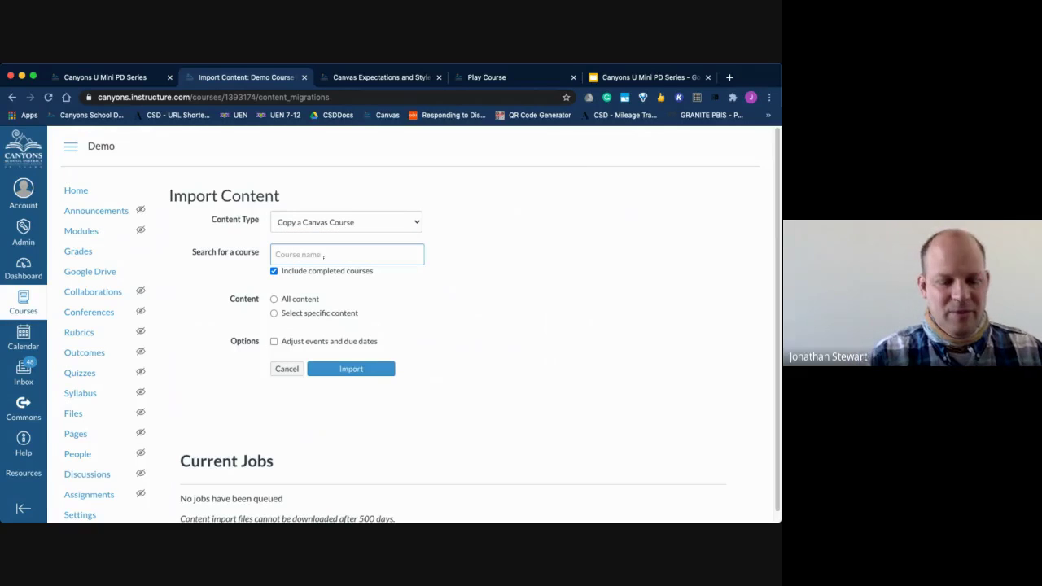
pyautogui.write('Play')
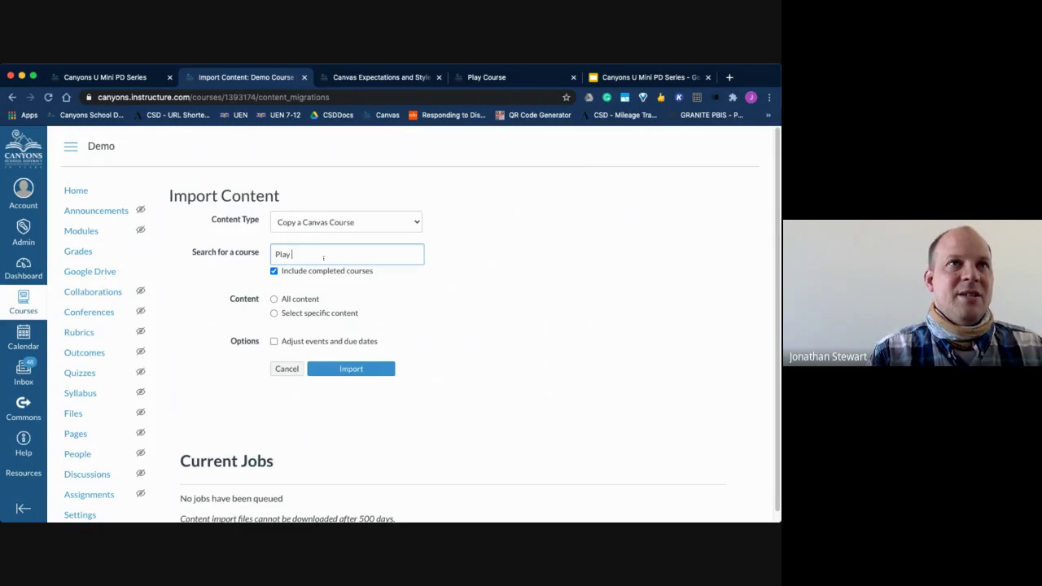
pyautogui.write(' Course')
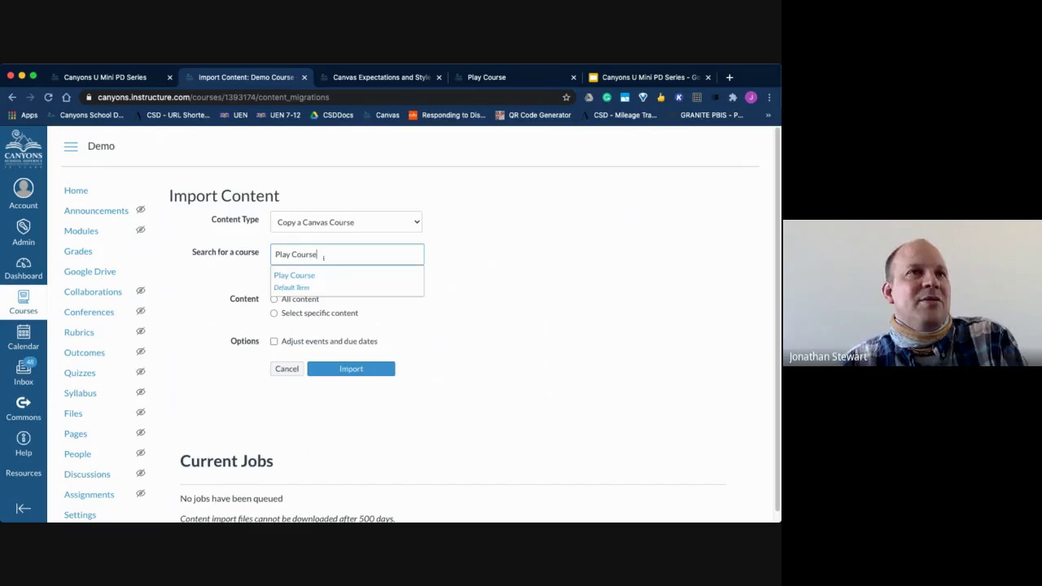
pyautogui.click(304, 280)
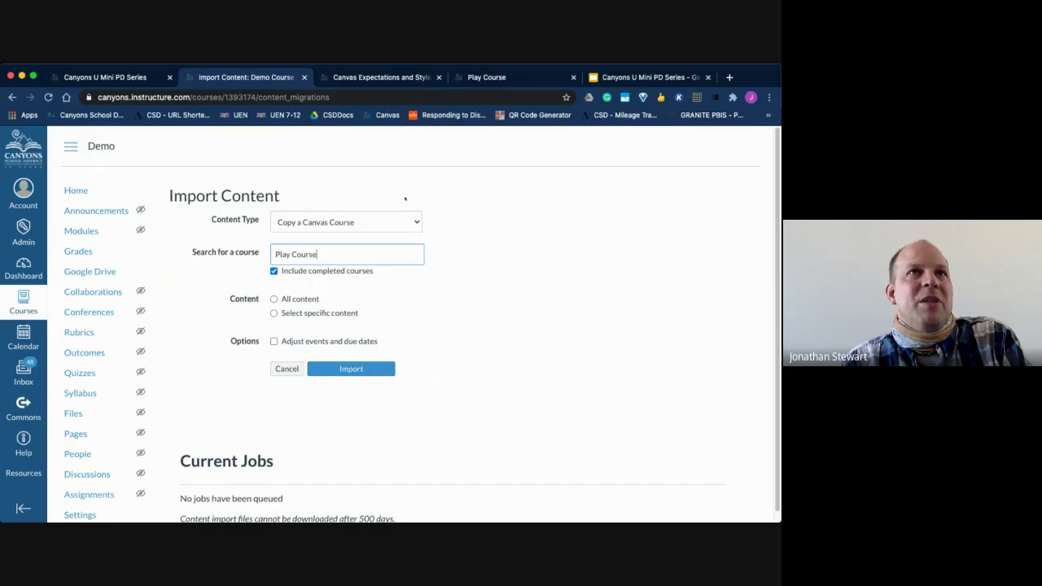
pyautogui.click(489, 78)
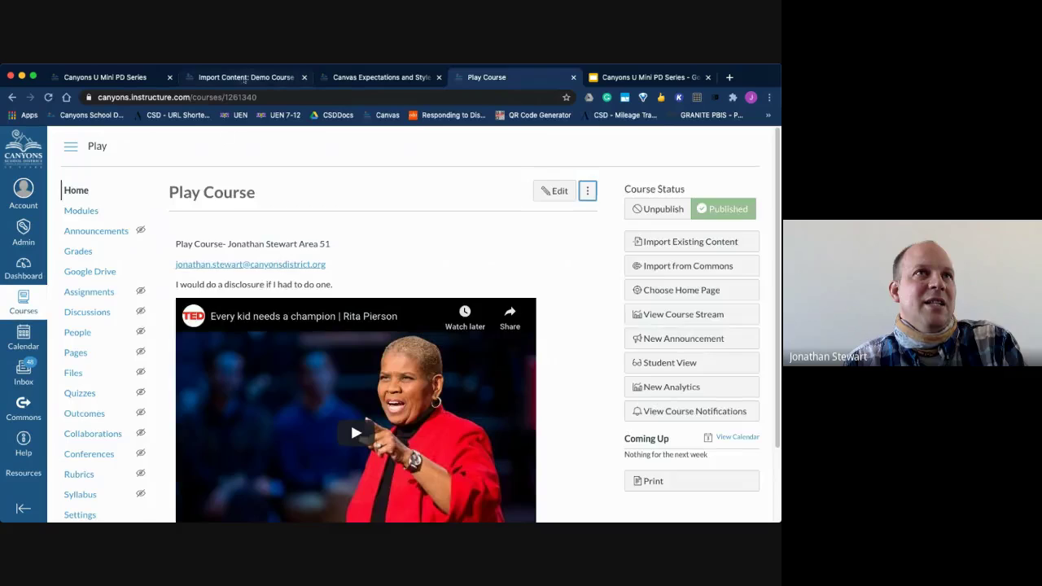
pyautogui.click(244, 77)
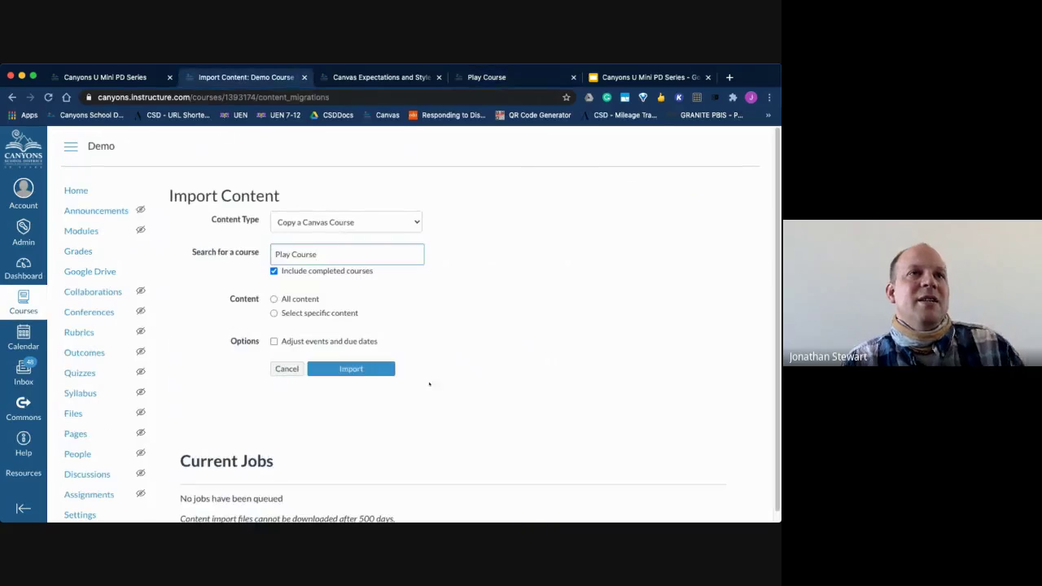
# Choose Select specific content for the copy and start the import
pyautogui.click(274, 299)
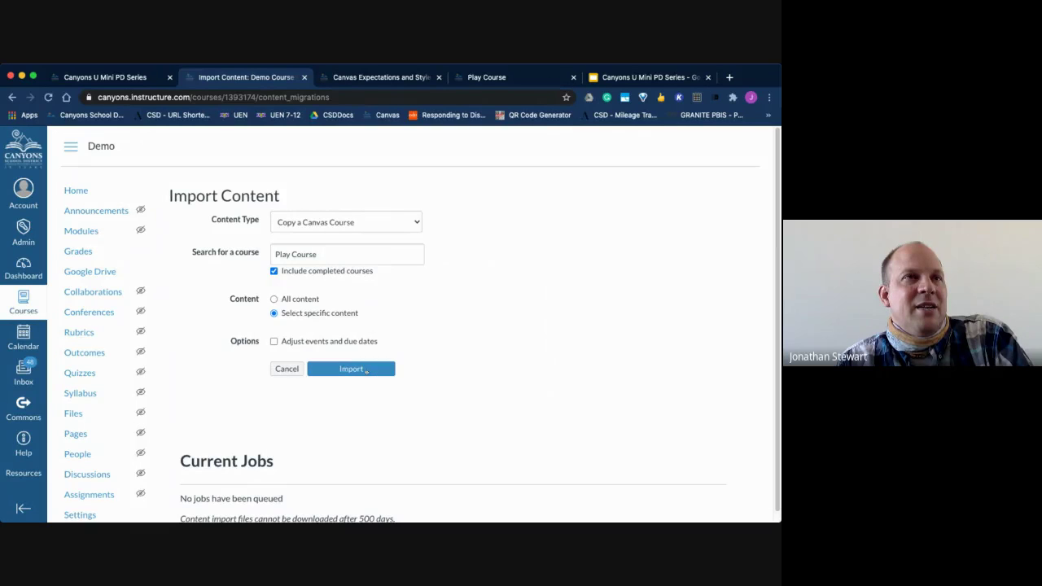
pyautogui.click(273, 299)
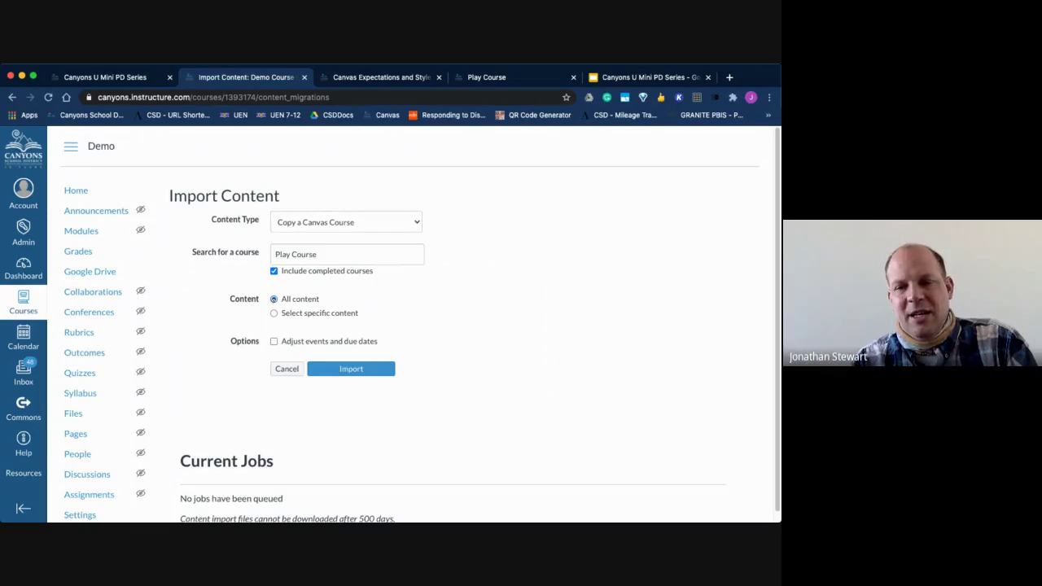
pyautogui.click(273, 312)
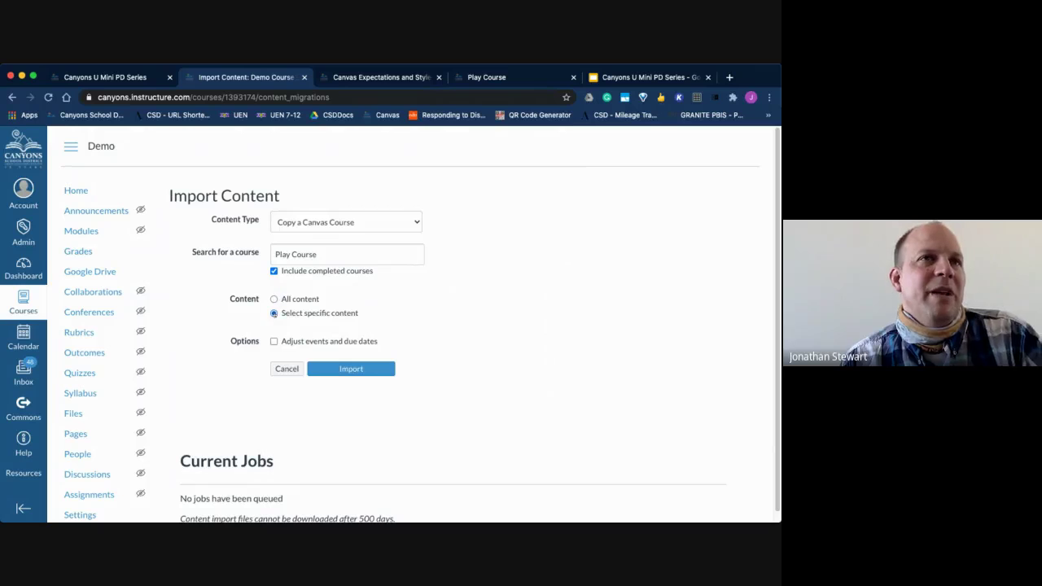
pyautogui.click(362, 368)
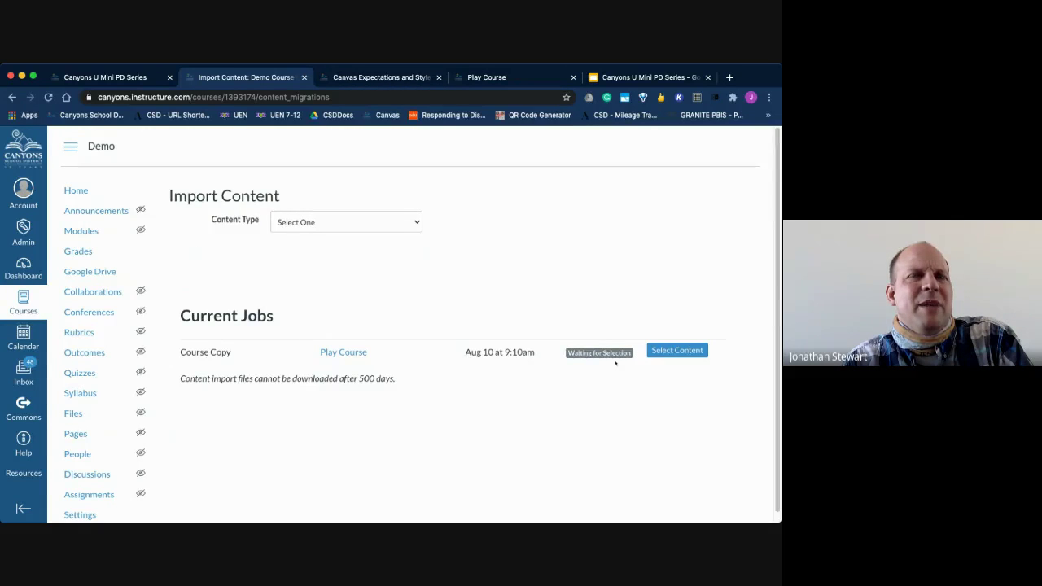
# Queue the Play Course copy of Modules 07–10, then return to the Google Slides agenda
pyautogui.click(681, 352)
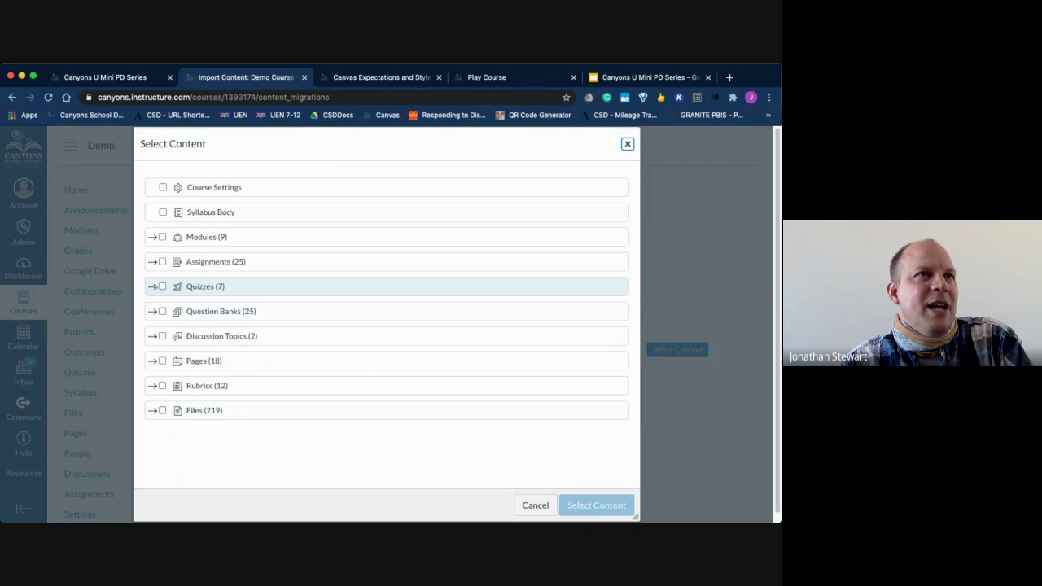
pyautogui.click(152, 237)
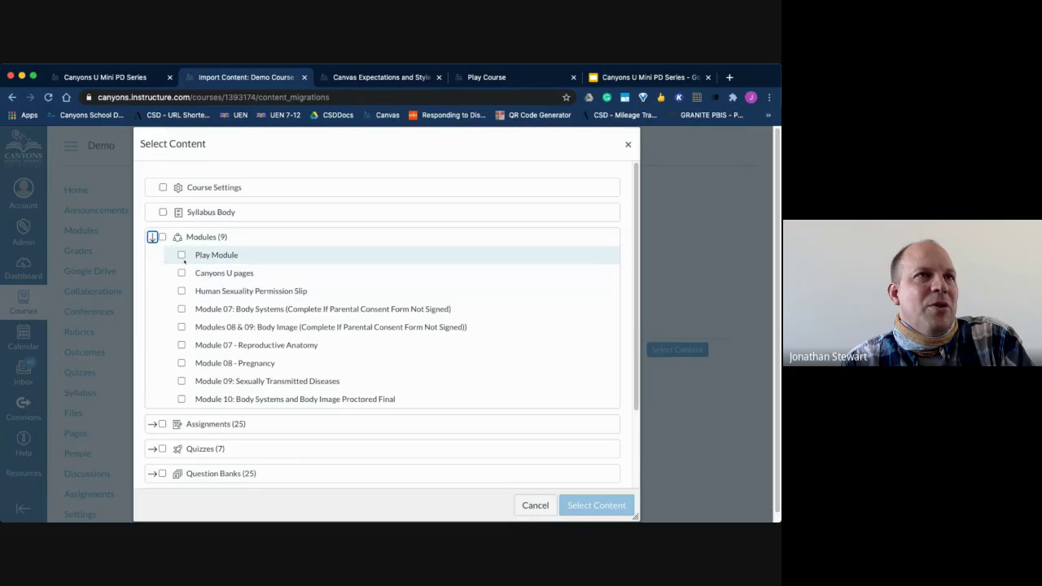
pyautogui.click(182, 309)
pyautogui.click(181, 327)
pyautogui.click(182, 345)
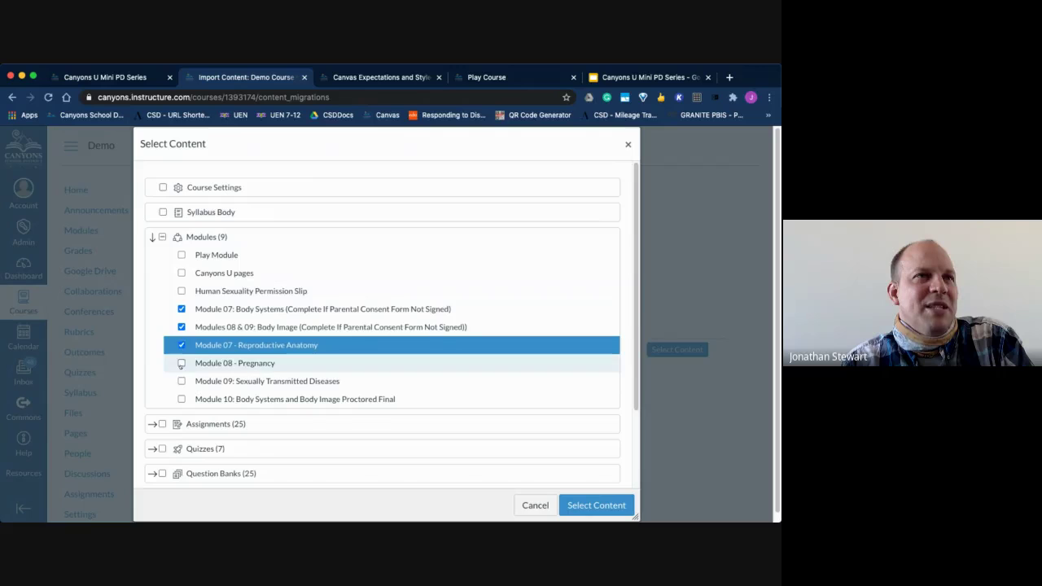
pyautogui.click(182, 363)
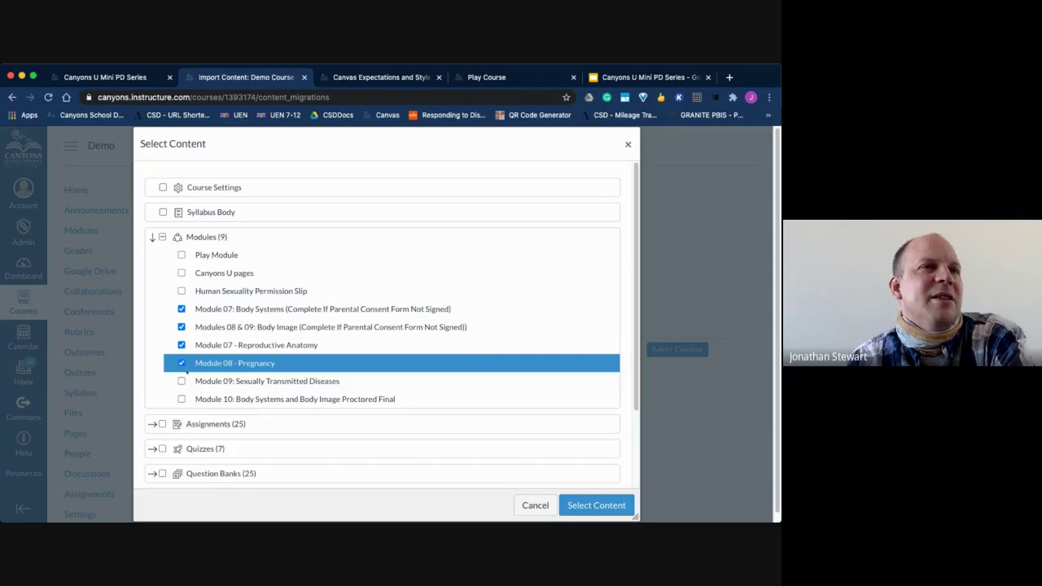
pyautogui.click(181, 381)
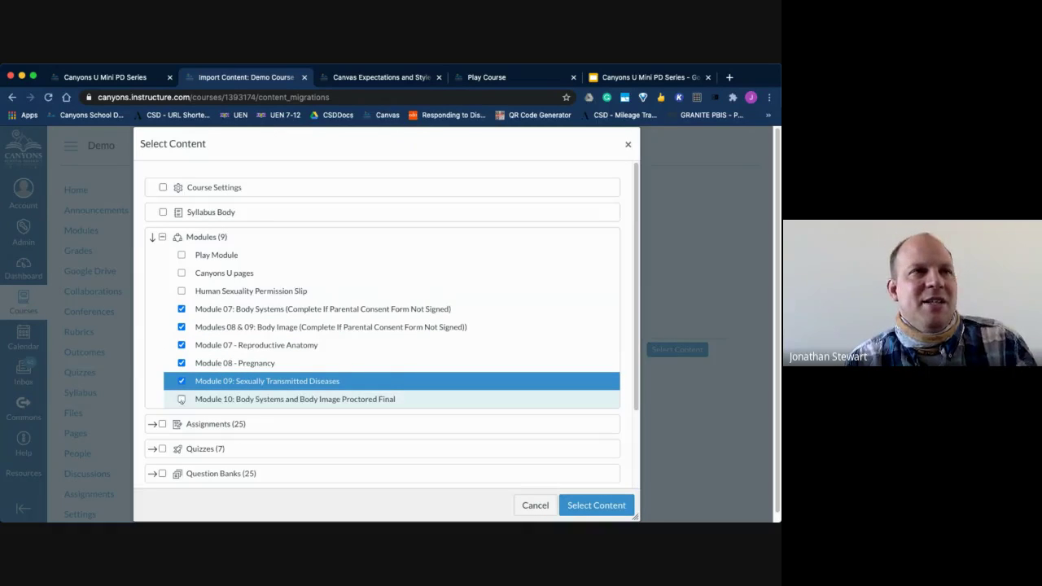
pyautogui.click(182, 399)
pyautogui.click(596, 505)
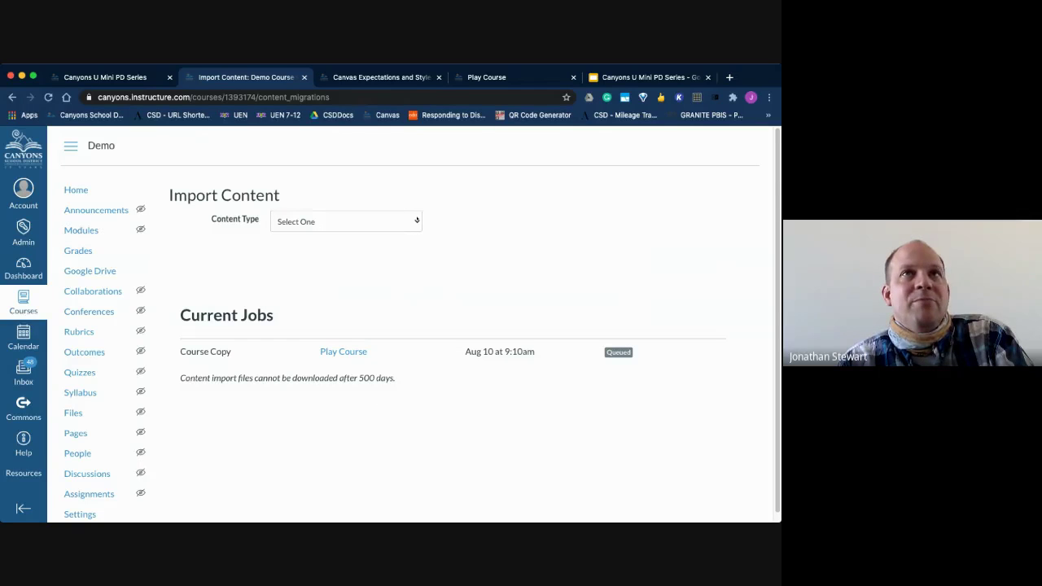
pyautogui.click(625, 77)
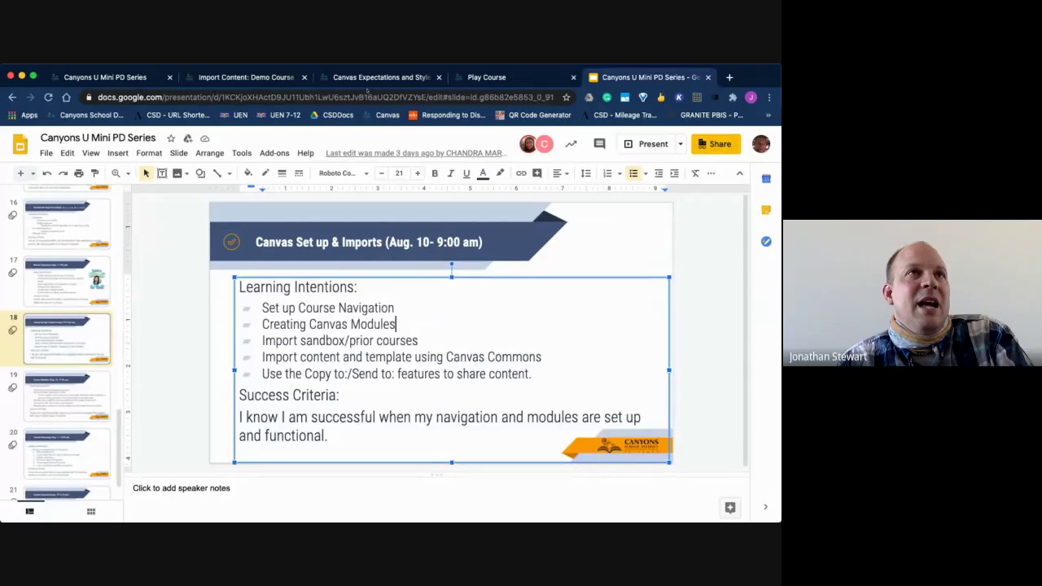
# Check the copy job between slides and highlight the Canvas Commons learning intention
pyautogui.click(252, 77)
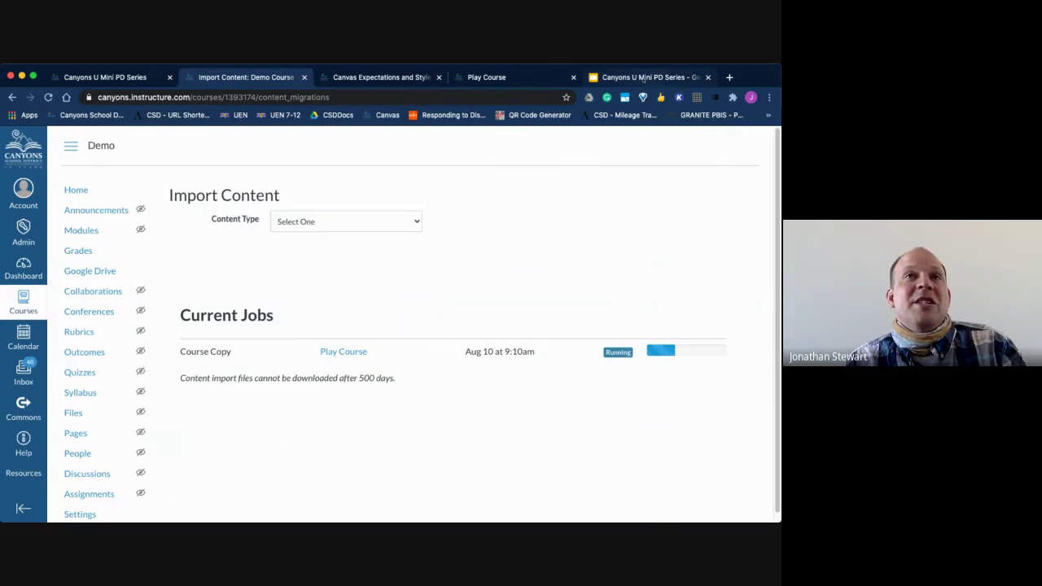
pyautogui.click(645, 78)
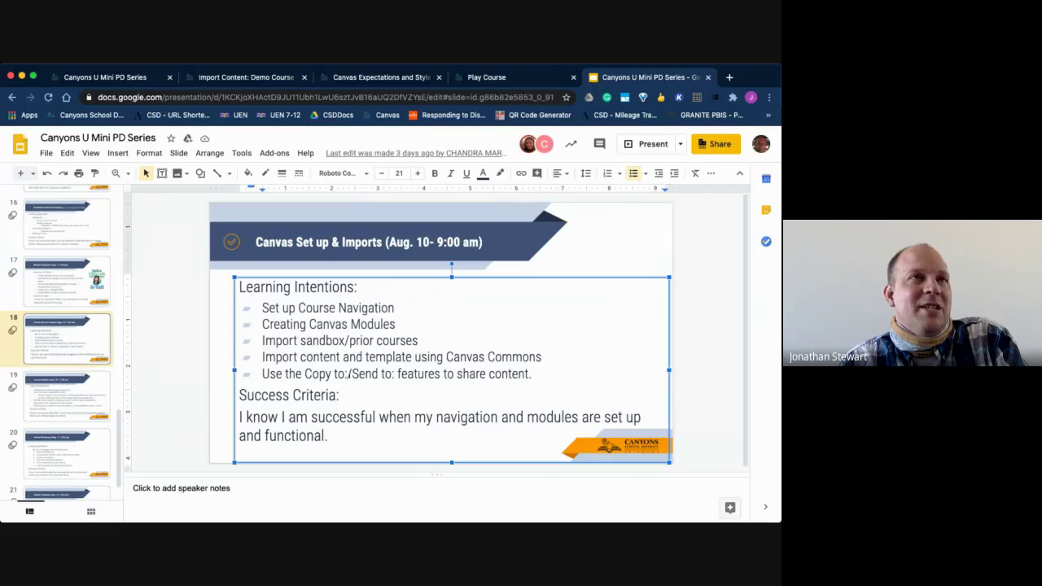
pyautogui.click(255, 77)
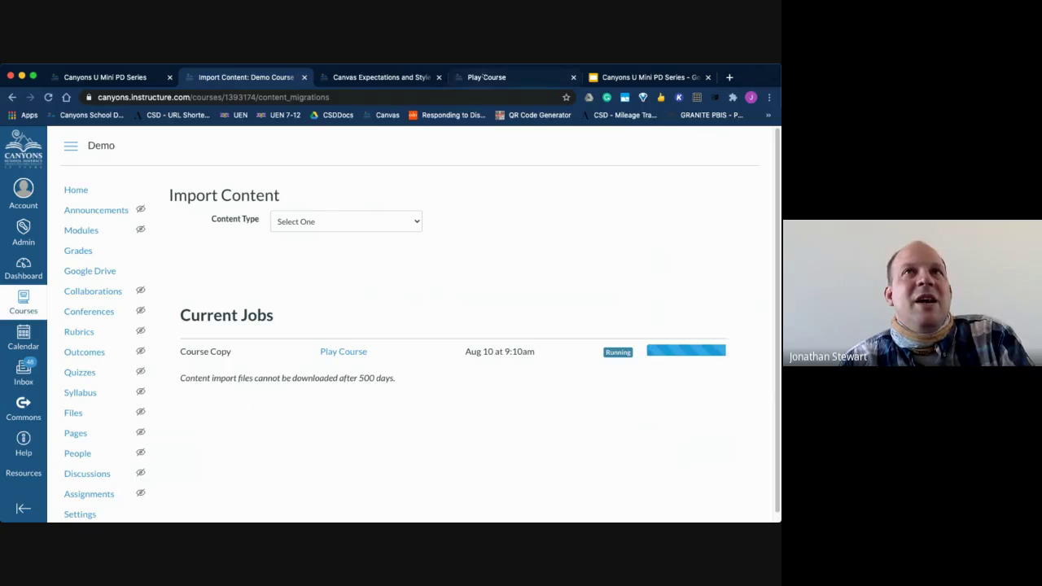
pyautogui.click(660, 77)
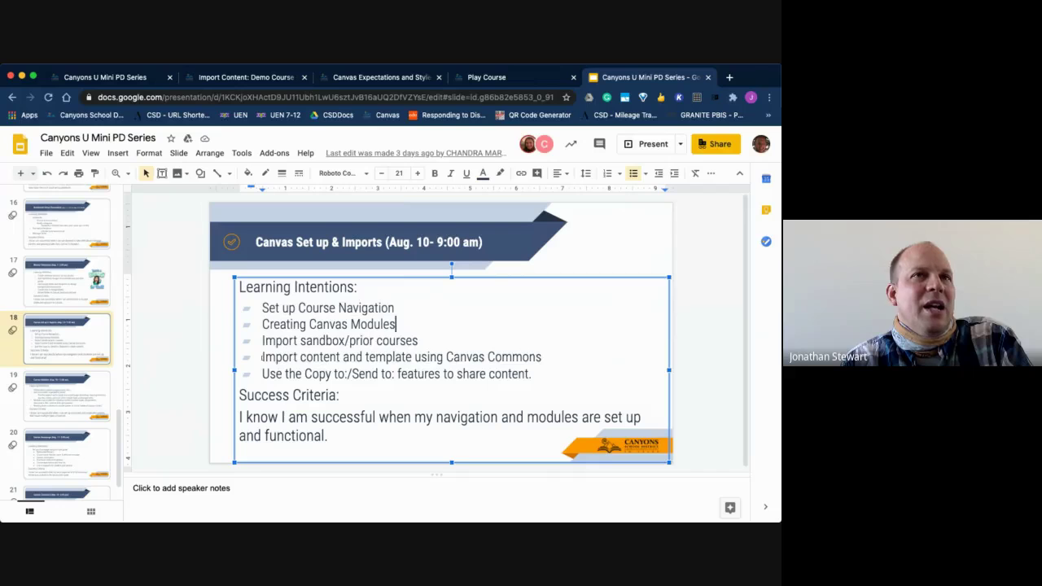
pyautogui.moveTo(262, 357); pyautogui.dragTo(571, 354)
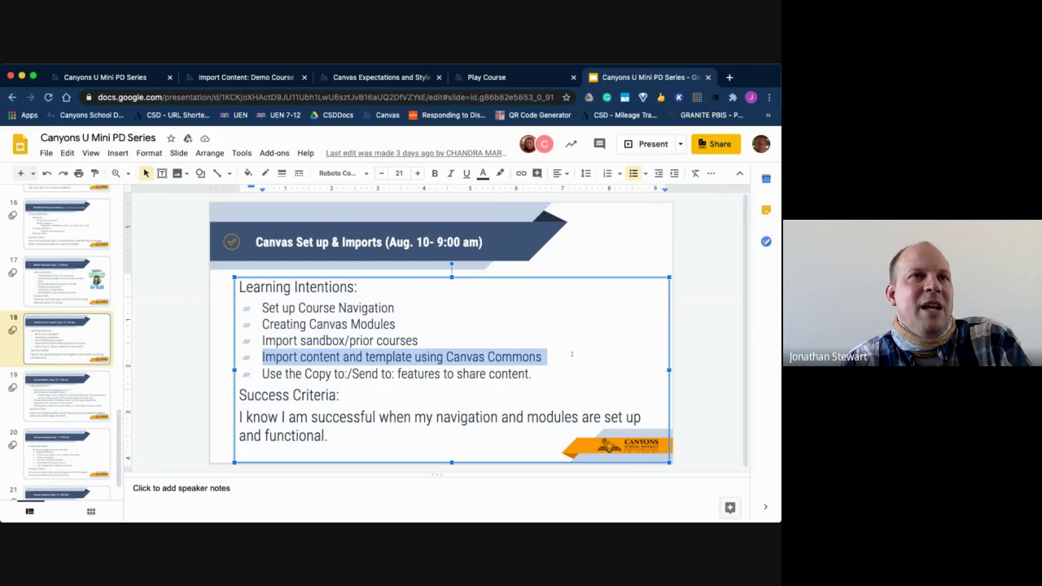
pyautogui.click(236, 78)
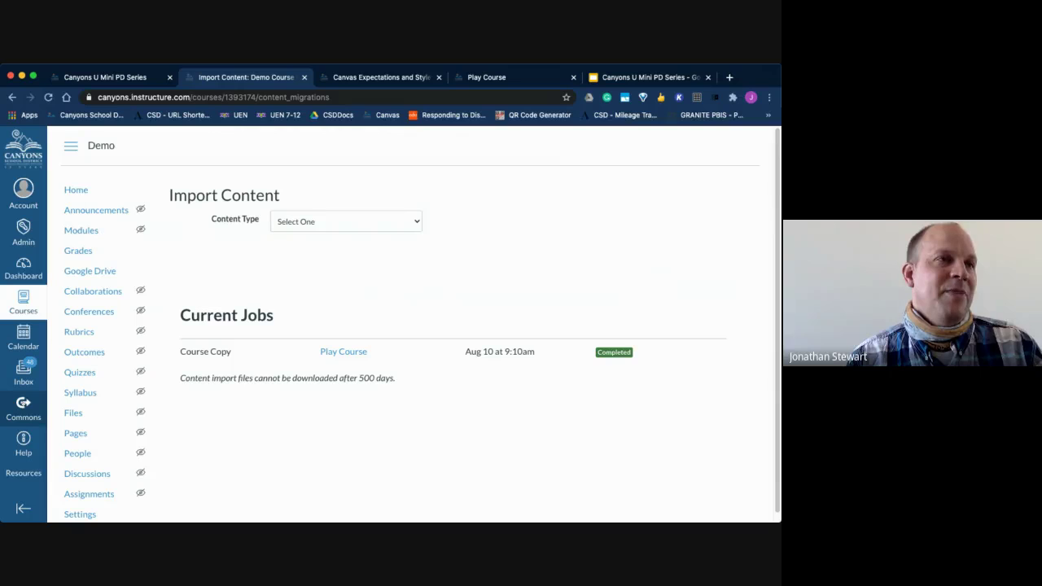
# Browse Canvas Commons' featured K–12 course templates and focus its search box
pyautogui.click(23, 407)
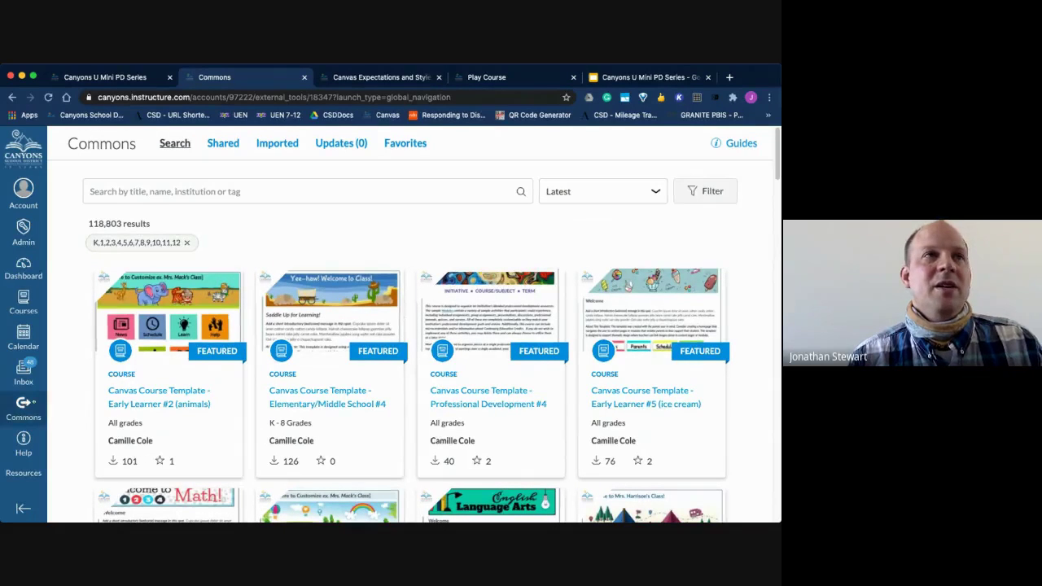
pyautogui.scroll(-1, 505, 415)
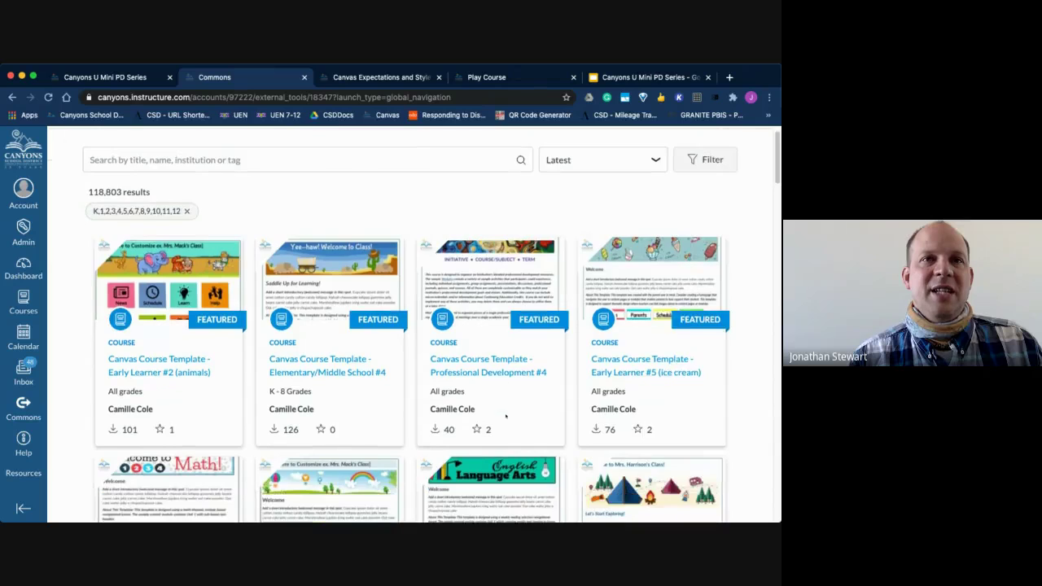
pyautogui.scroll(-3, 505, 416)
pyautogui.scroll(4, 407, 326)
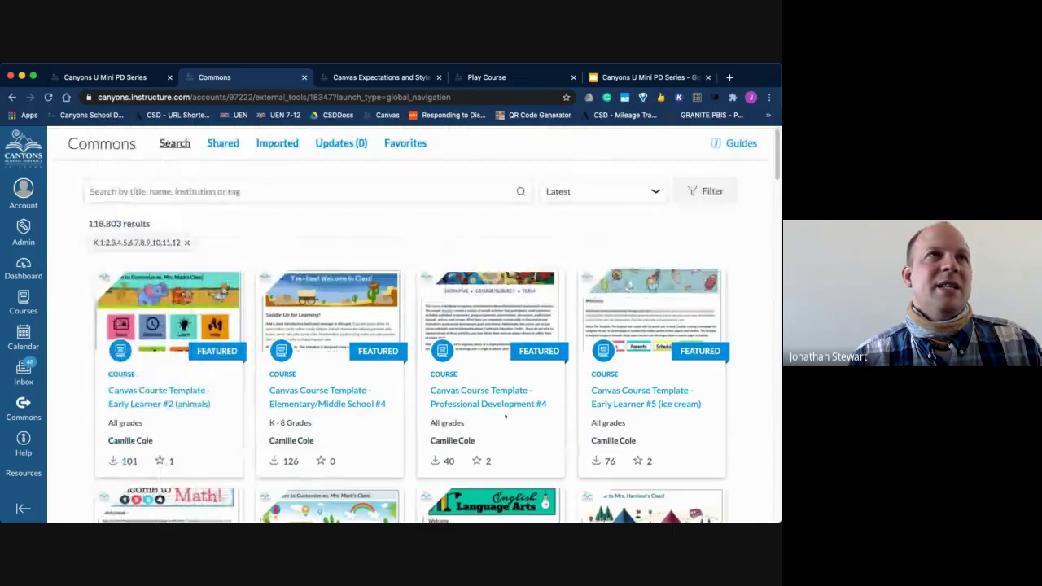
pyautogui.click(278, 192)
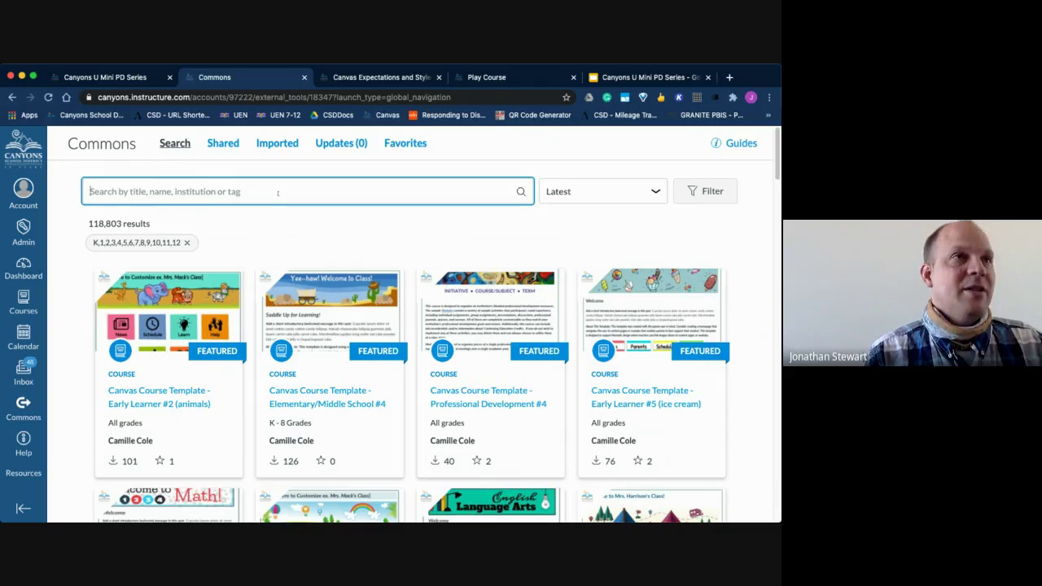
# Search Commons for 'canyons template' and open the Professional Development #1 template
pyautogui.write('canyons ')
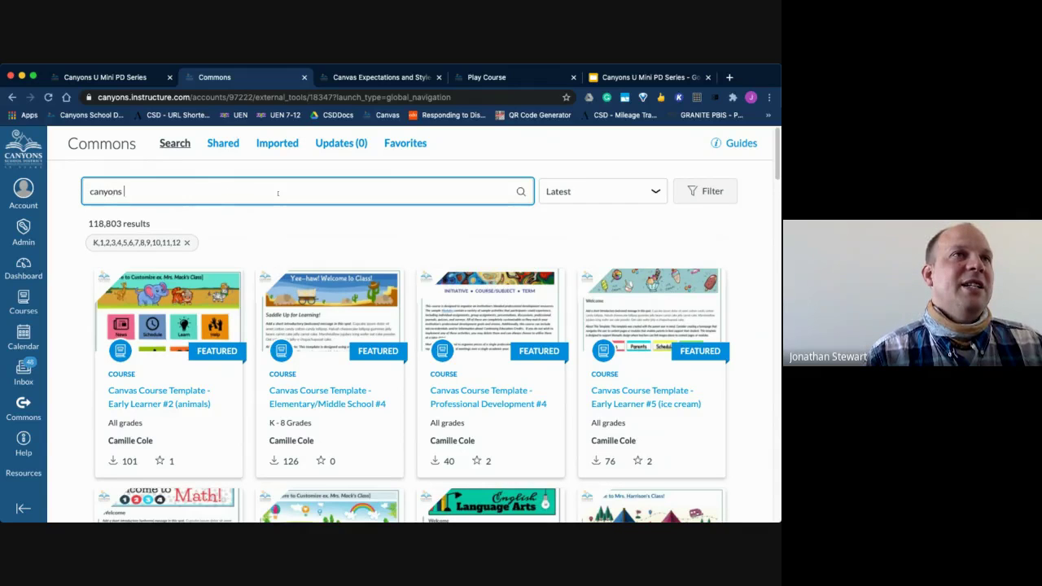
pyautogui.write('templ')
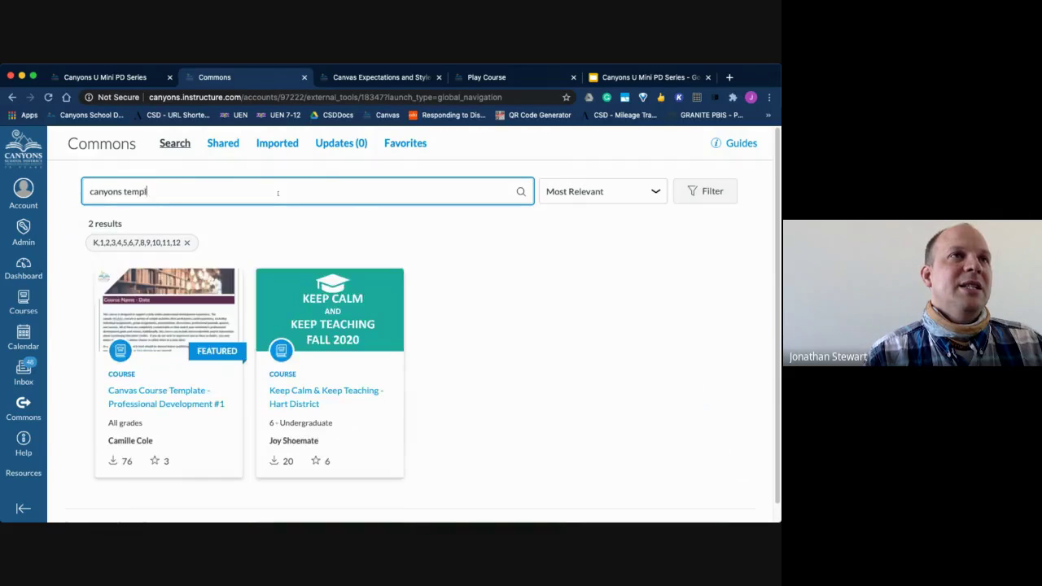
pyautogui.write('ate')
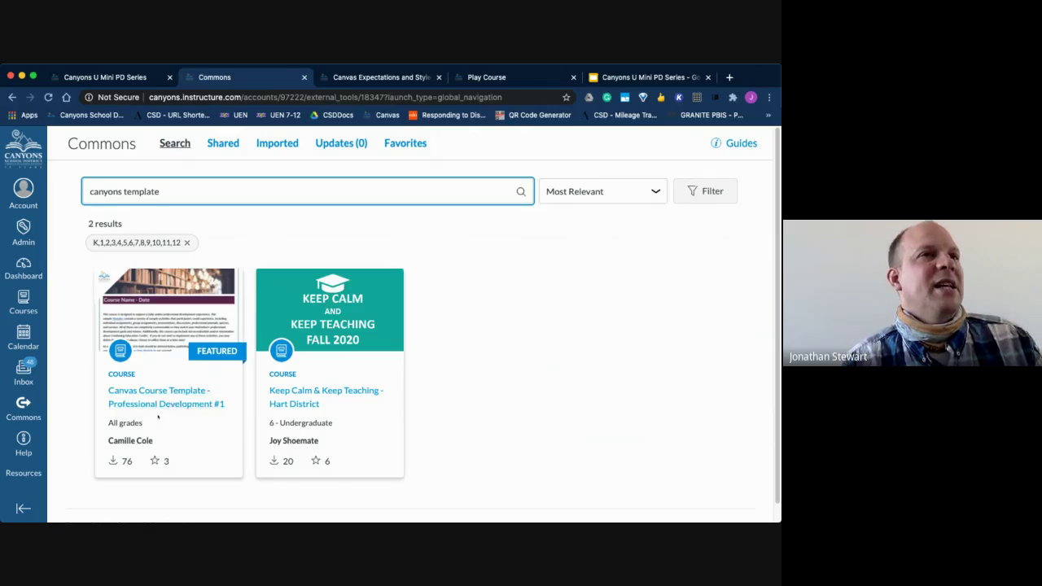
pyautogui.click(170, 401)
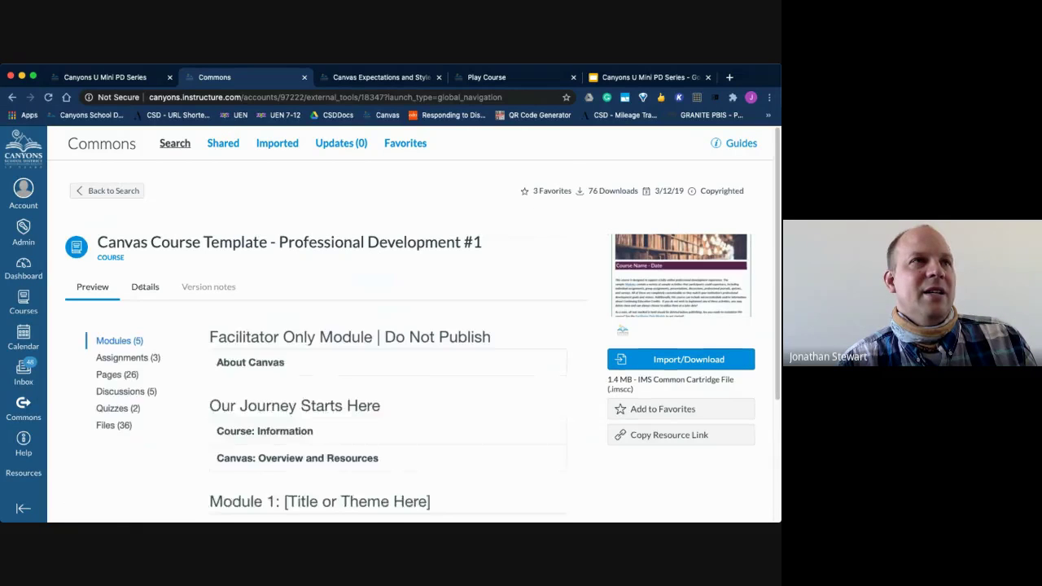
pyautogui.scroll(-3, 416, 416)
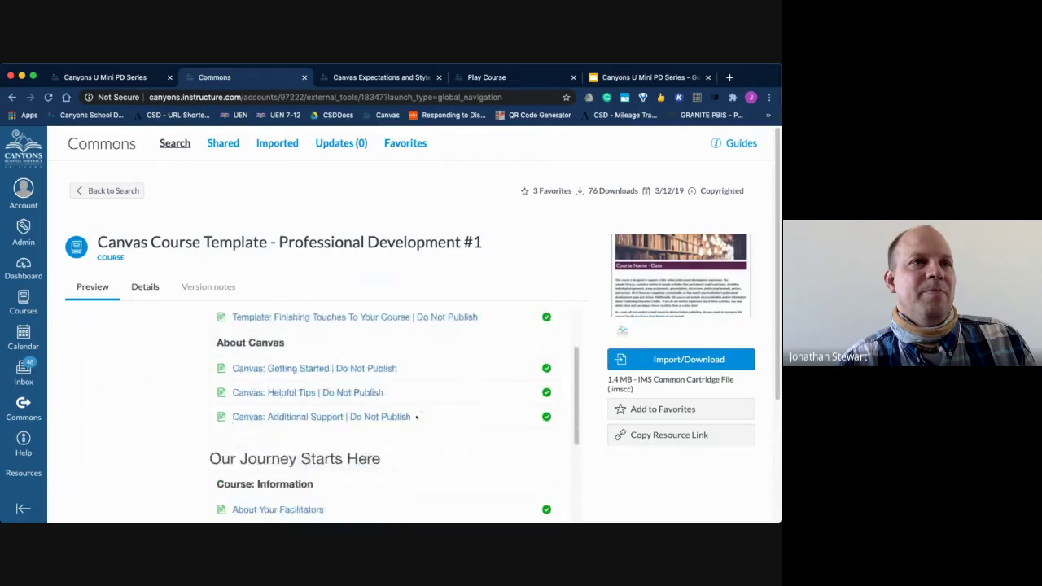
pyautogui.scroll(1, 416, 416)
pyautogui.scroll(2, 416, 416)
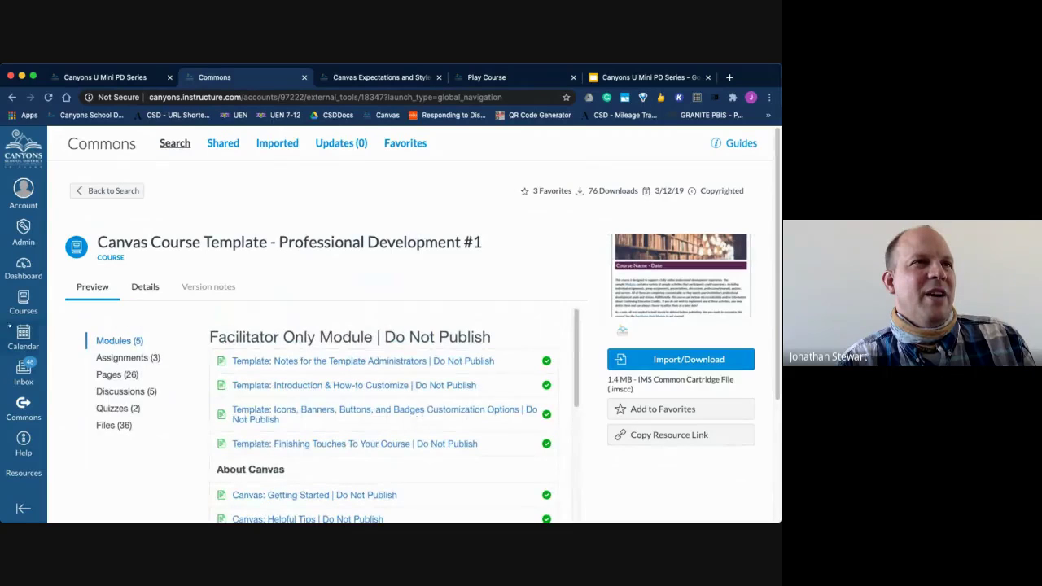
# Preview the template's assignments, pages, discussions and modules, then return to the results
pyautogui.click(133, 359)
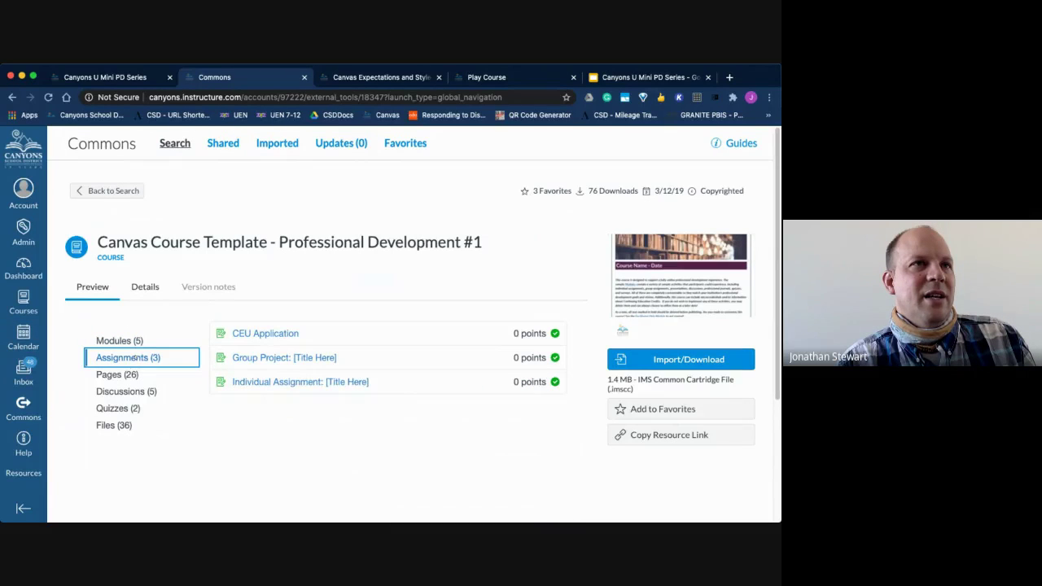
pyautogui.click(120, 376)
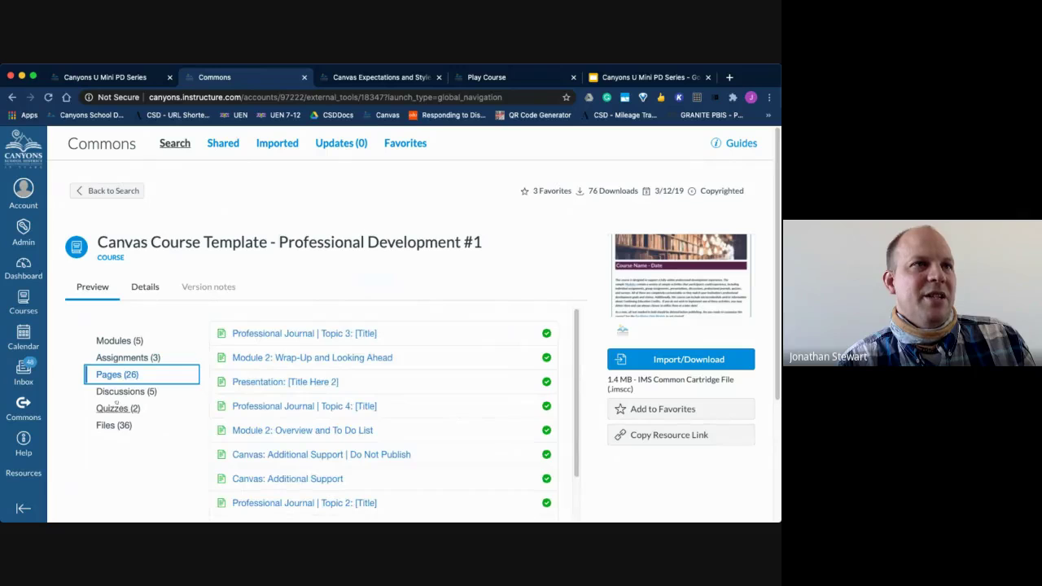
pyautogui.click(119, 392)
pyautogui.click(136, 341)
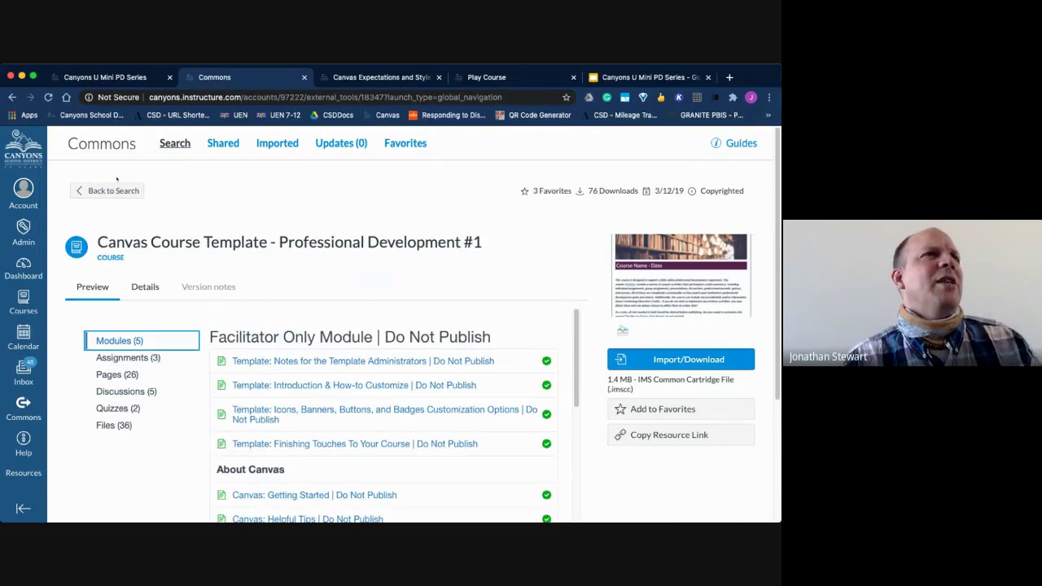
pyautogui.click(112, 191)
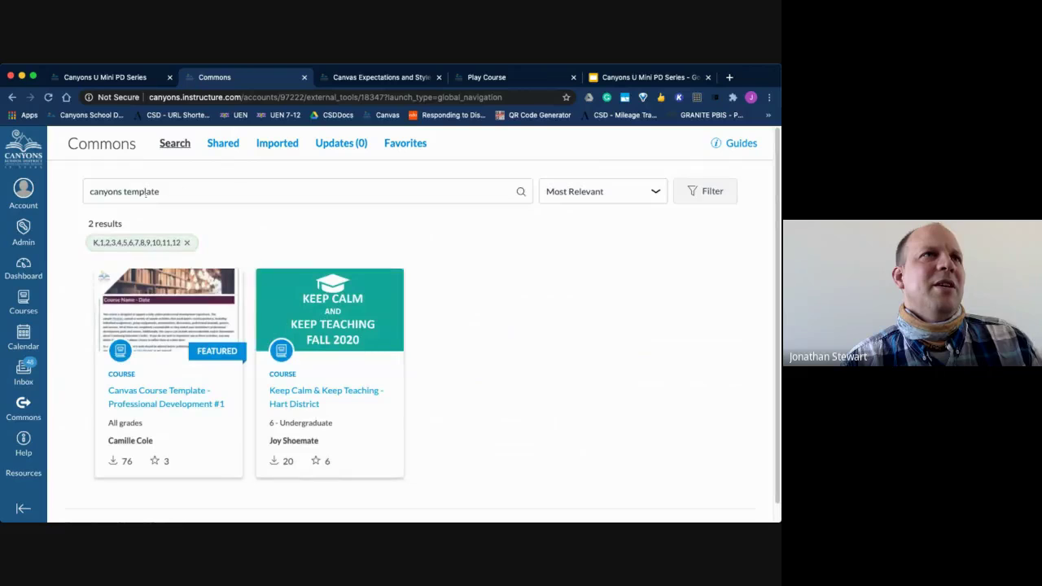
# Search 'canyons elementary template', then drop 'canyons' to search 'elementary template'
pyautogui.click(123, 191)
pyautogui.write('e')
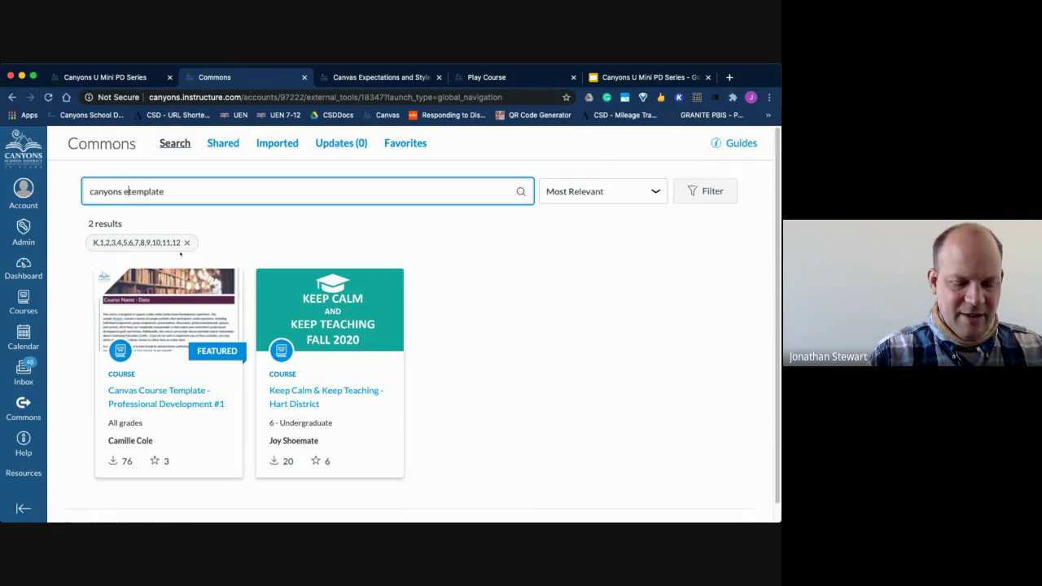
pyautogui.write('lementary')
pyautogui.press('Return')
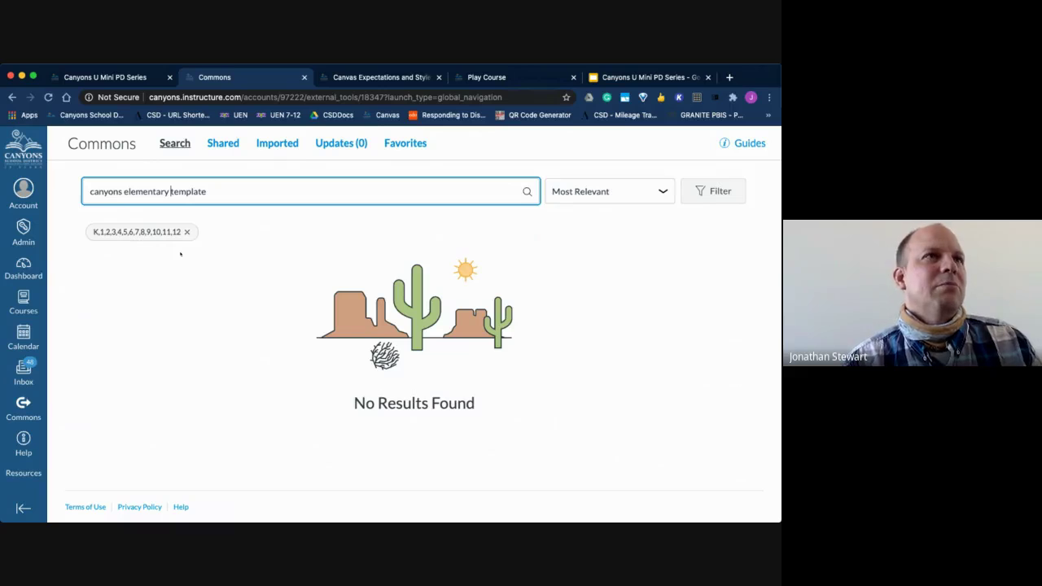
pyautogui.doubleClick(105, 192)
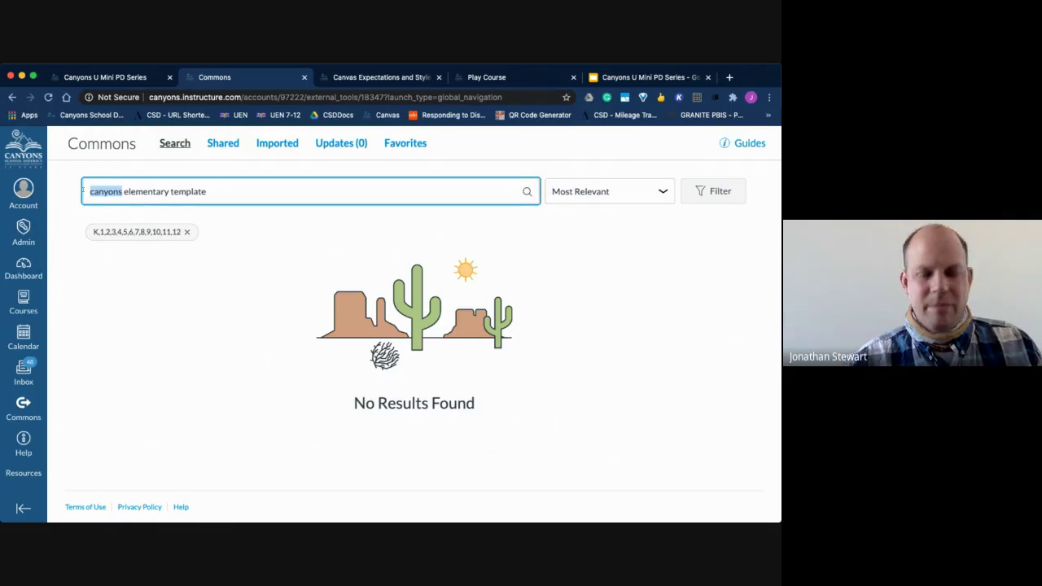
pyautogui.press('BackSpace')
pyautogui.press('Return')
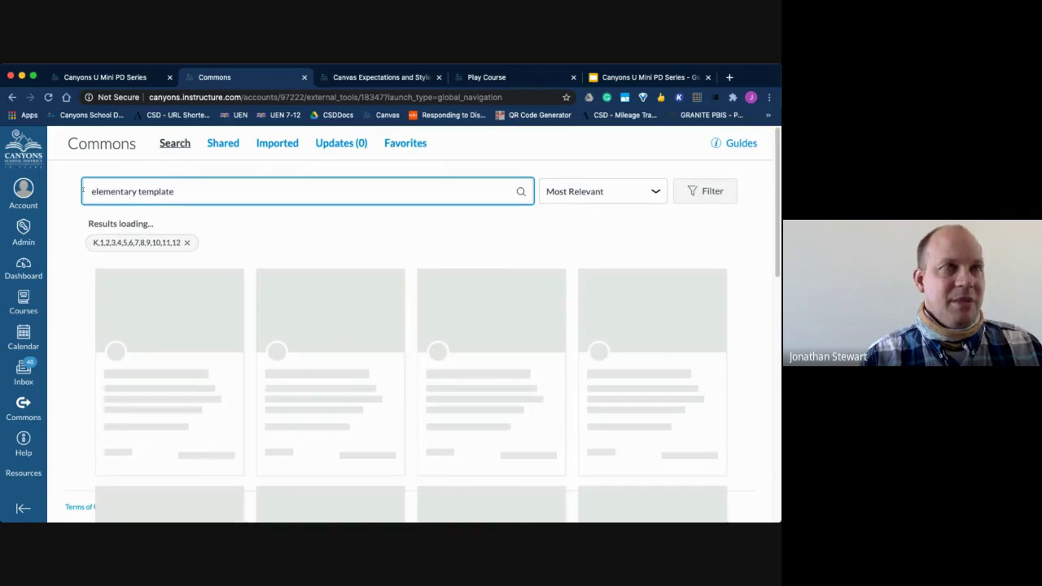
pyautogui.click(82, 191)
pyautogui.press('Return')
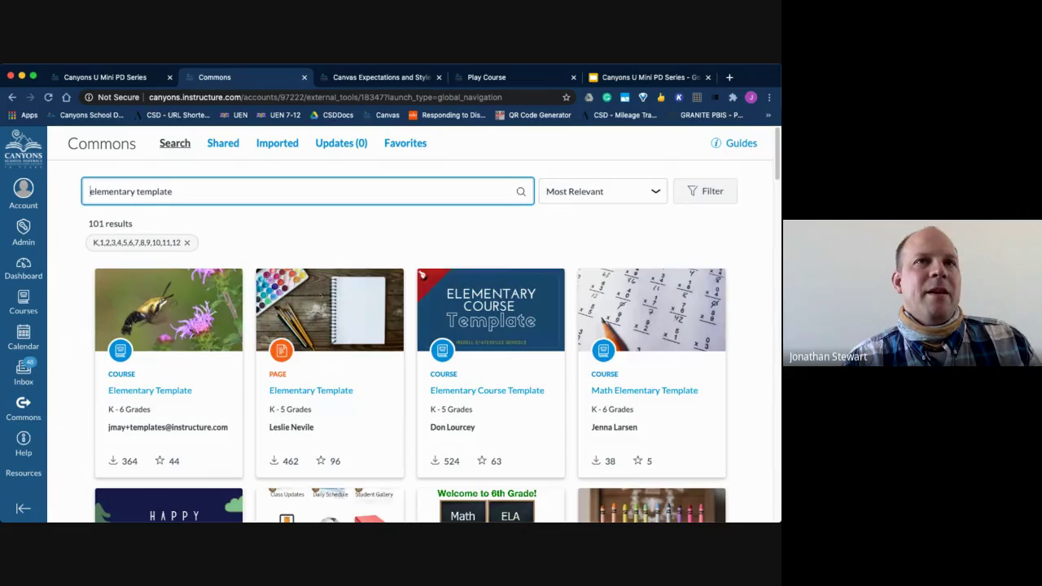
# Clear the search and browse all 118,806 featured results, led by Canvas Course Templates
pyautogui.scroll(-5, 320, 296)
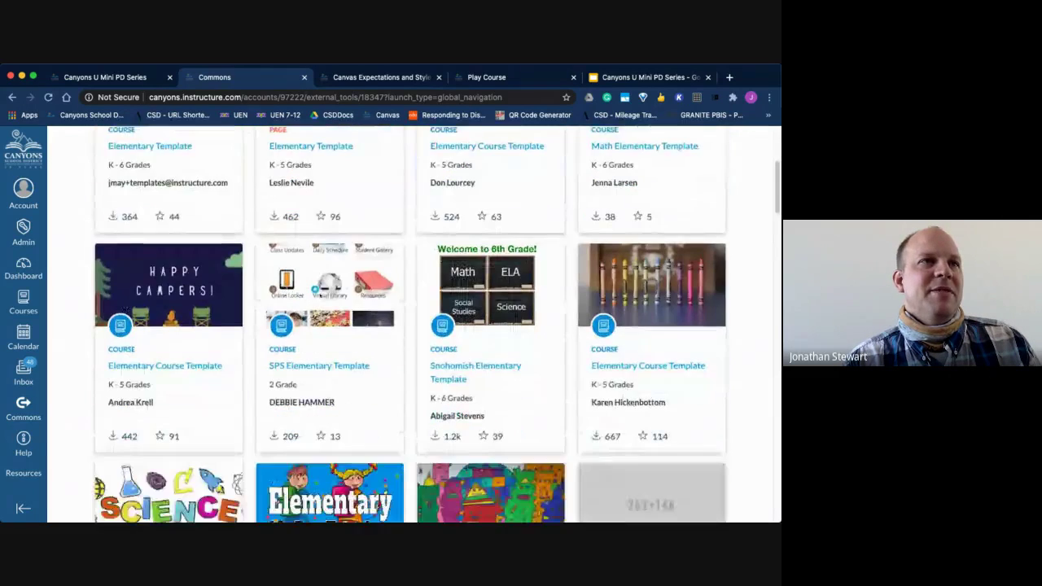
pyautogui.scroll(1, 320, 296)
pyautogui.scroll(2, 320, 295)
pyautogui.scroll(5, 320, 295)
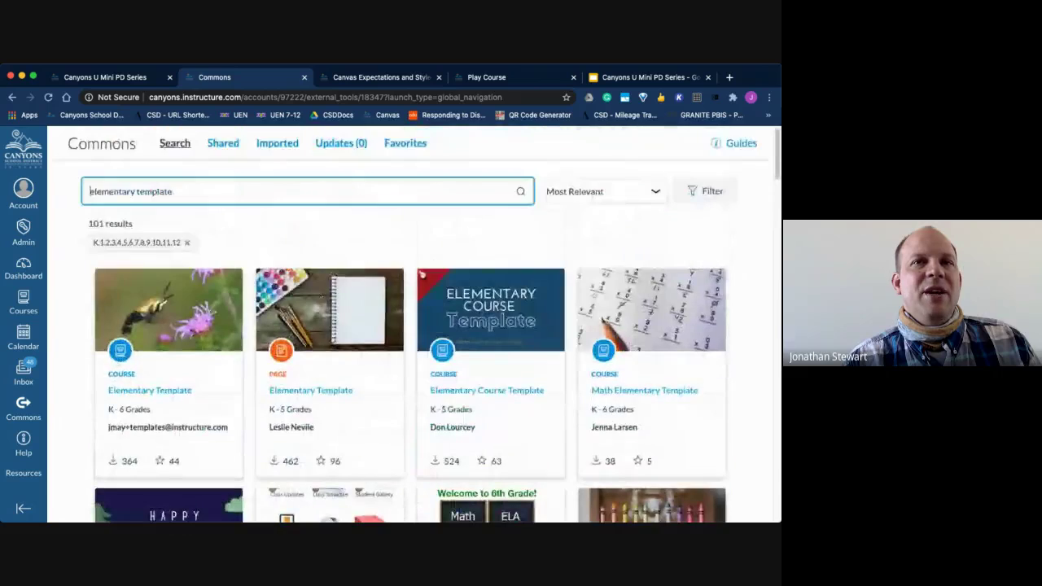
pyautogui.tripleClick(248, 192)
pyautogui.press('BackSpace')
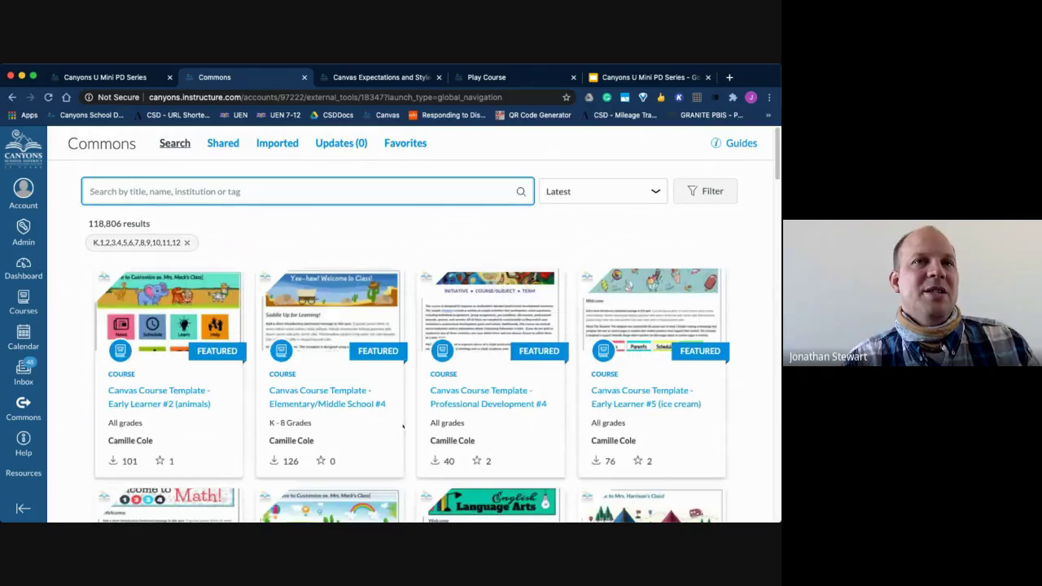
pyautogui.scroll(-1, 383, 423)
pyautogui.scroll(-1, 489, 399)
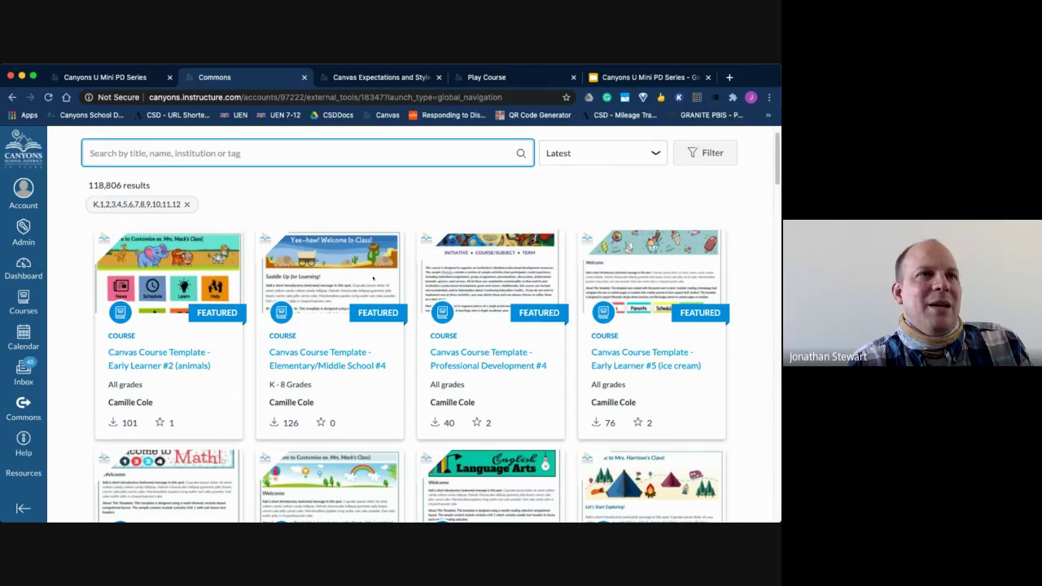
pyautogui.scroll(-1, 373, 279)
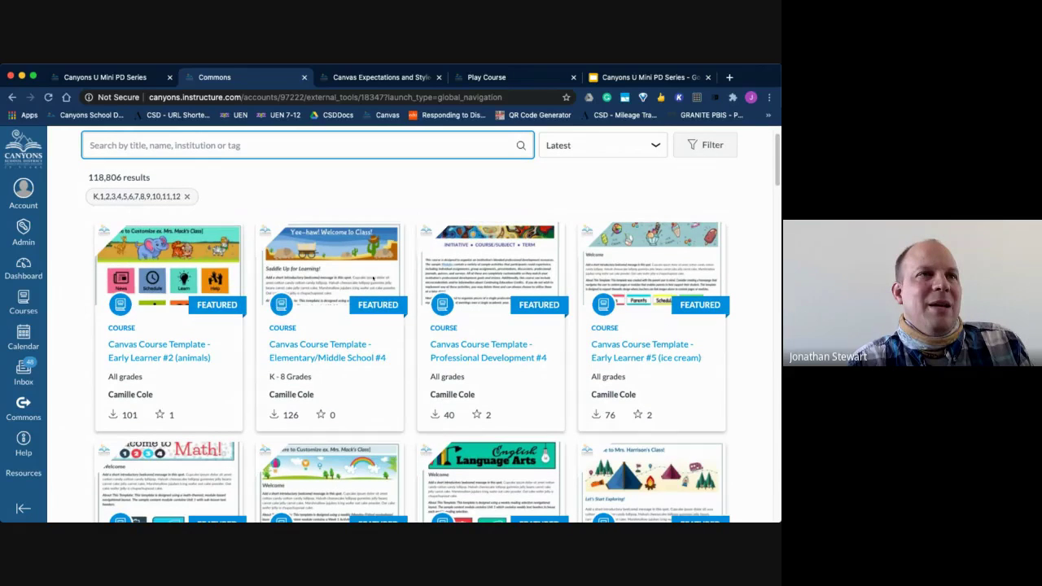
pyautogui.scroll(-3, 373, 278)
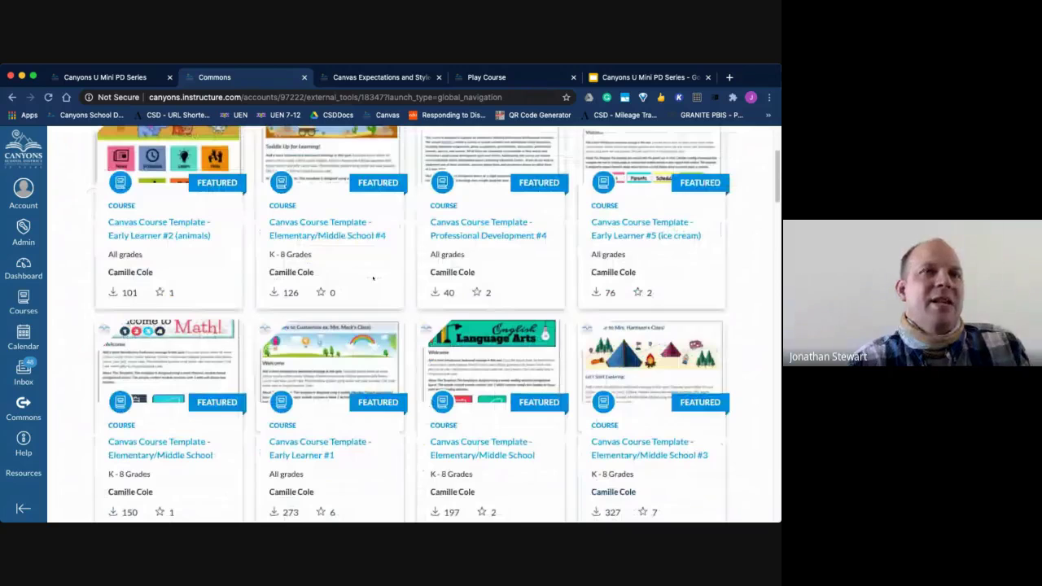
# Open the Elementary/Middle School #4 (western) template and read its Notes For The Template Administrators page
pyautogui.click(373, 278)
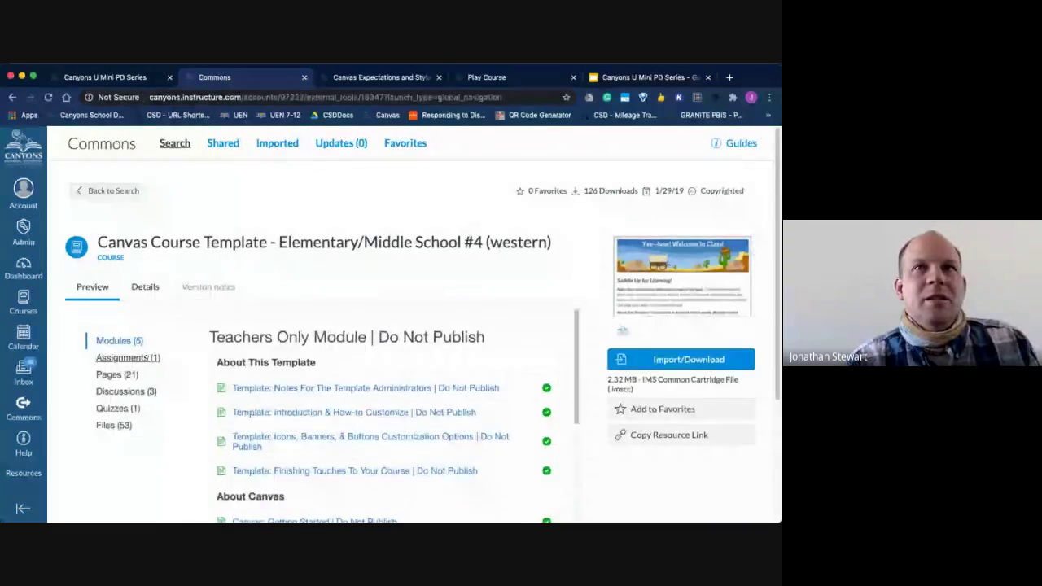
pyautogui.scroll(-3, 374, 370)
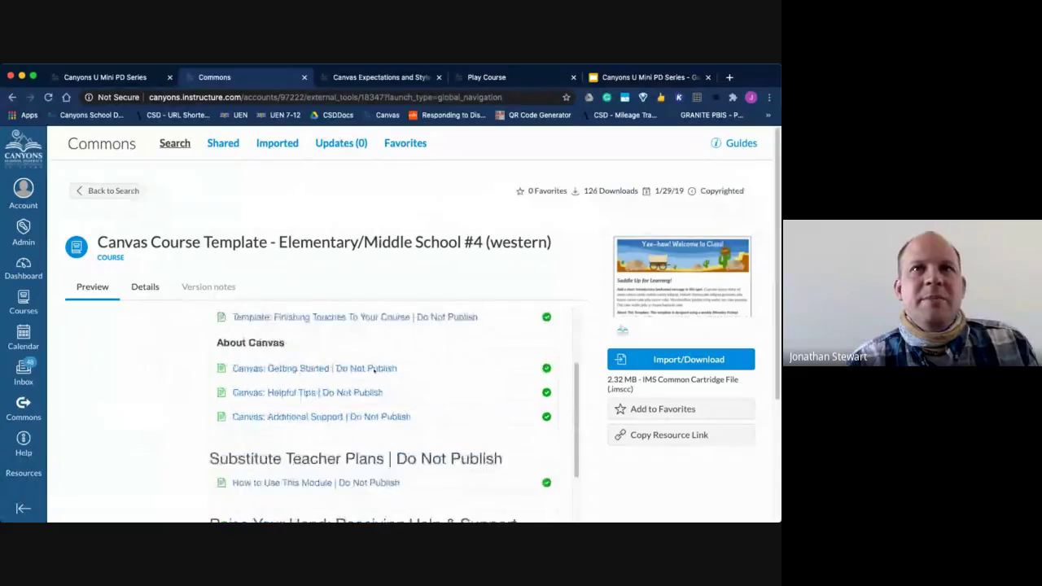
pyautogui.scroll(3, 373, 370)
pyautogui.click(282, 388)
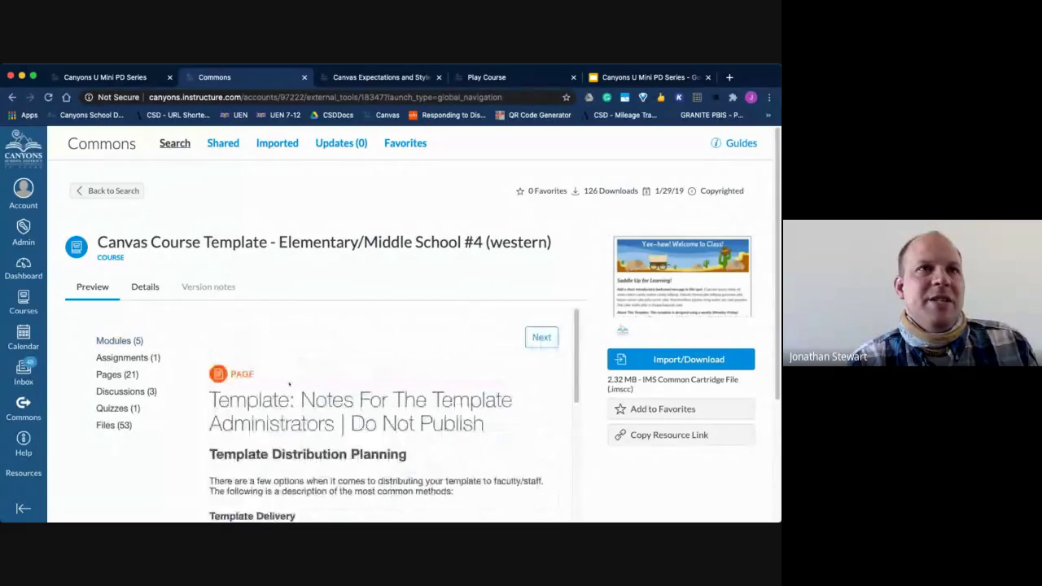
pyautogui.scroll(-3, 289, 384)
pyautogui.scroll(-3, 289, 385)
pyautogui.scroll(-3, 289, 385)
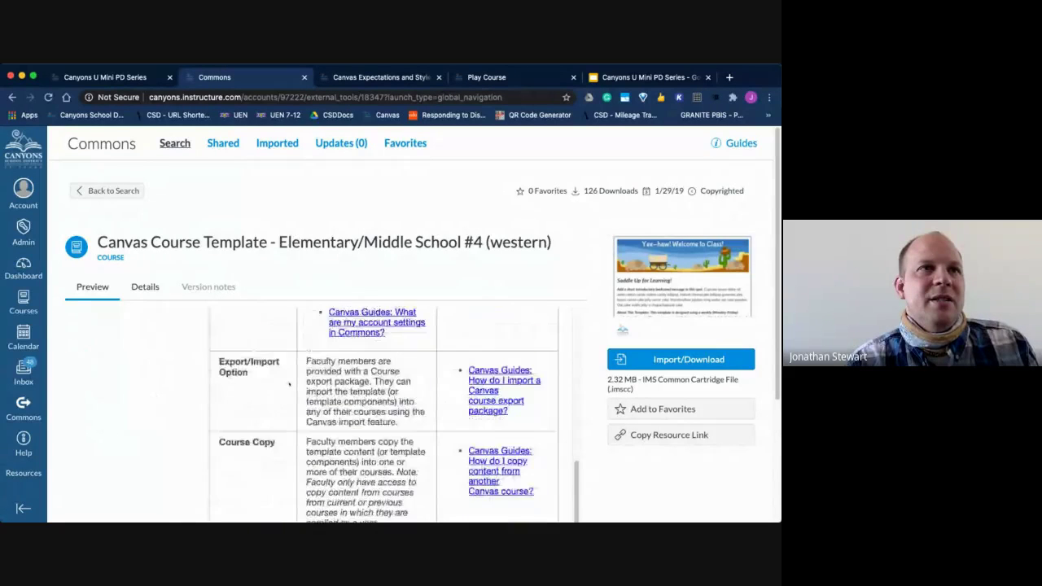
pyautogui.scroll(-3, 289, 384)
pyautogui.scroll(-3, 289, 385)
pyautogui.scroll(10, 289, 384)
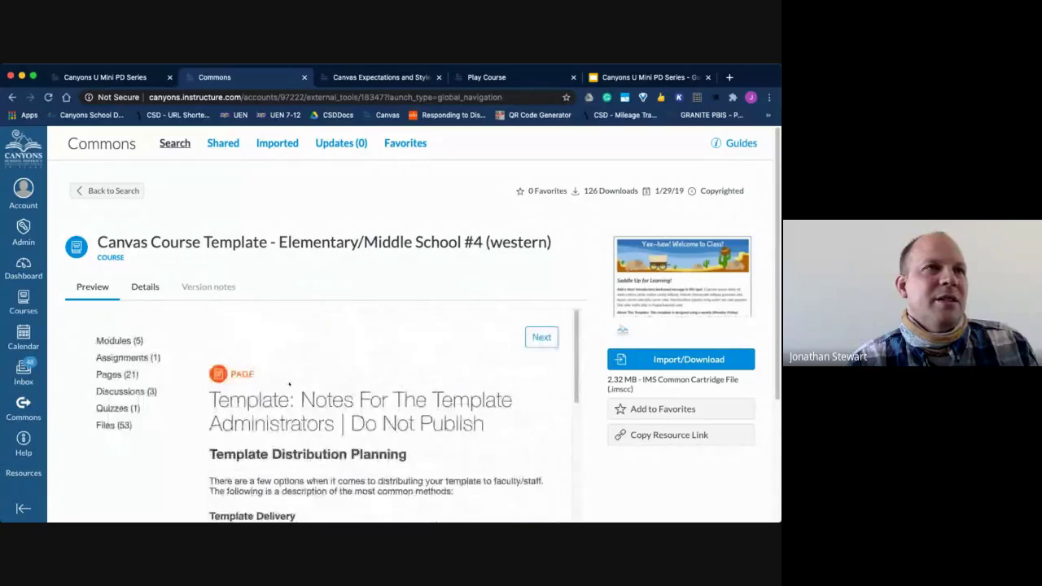
# List the template's 21 pages and preview the Class Overview page
pyautogui.click(116, 374)
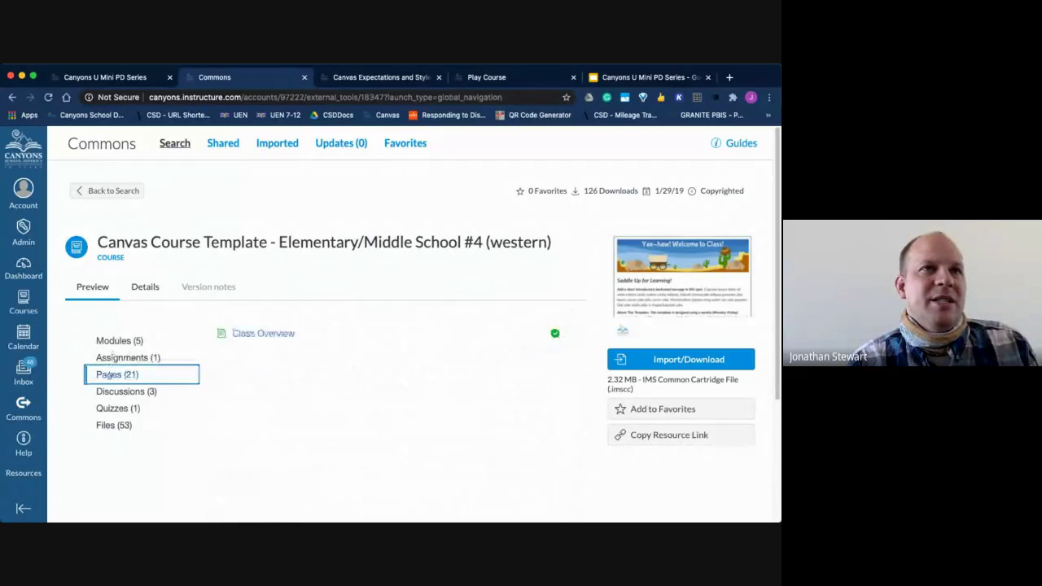
pyautogui.click(281, 335)
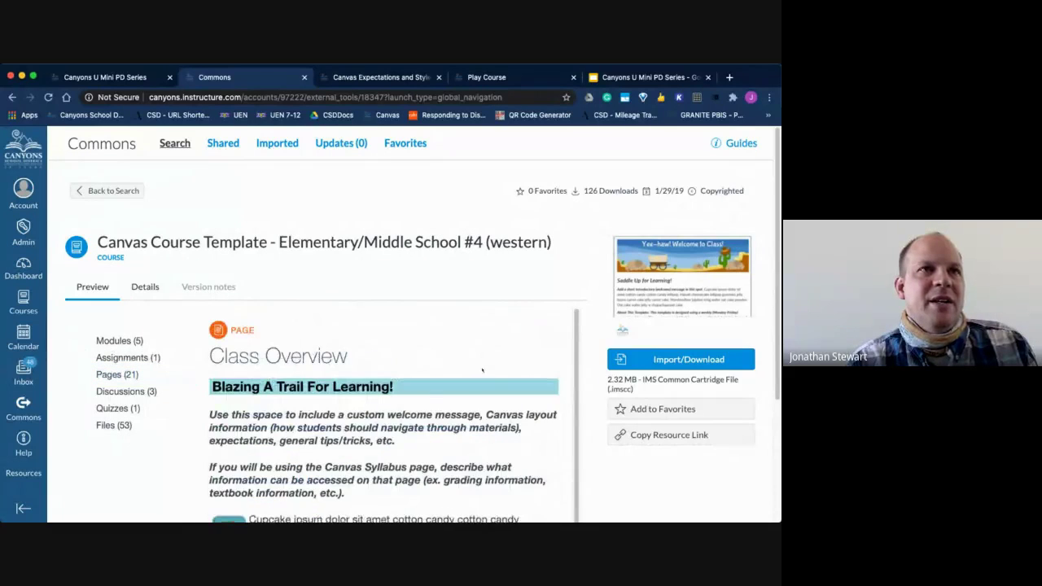
pyautogui.scroll(-2, 481, 363)
pyautogui.scroll(-2, 483, 371)
pyautogui.scroll(-2, 483, 371)
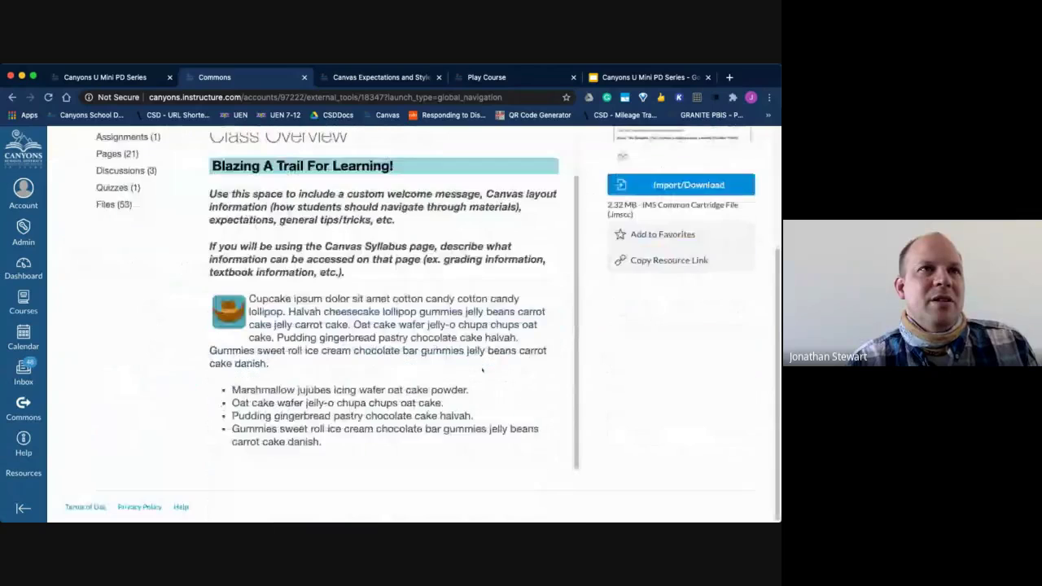
pyautogui.scroll(1, 483, 370)
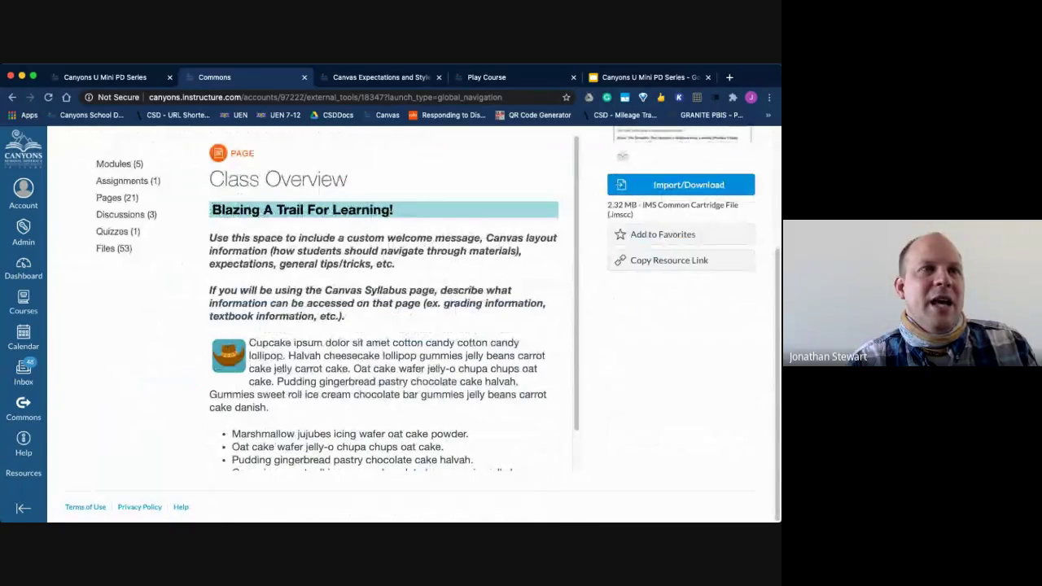
pyautogui.click(109, 200)
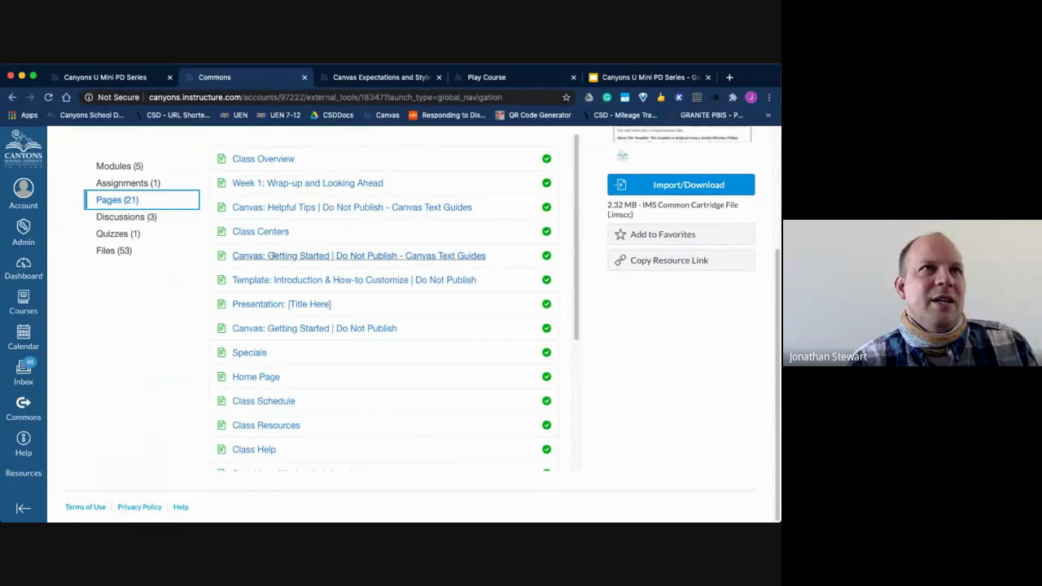
# Preview the Week 1: Wrap-up and Looking Ahead page
pyautogui.scroll(1, 272, 256)
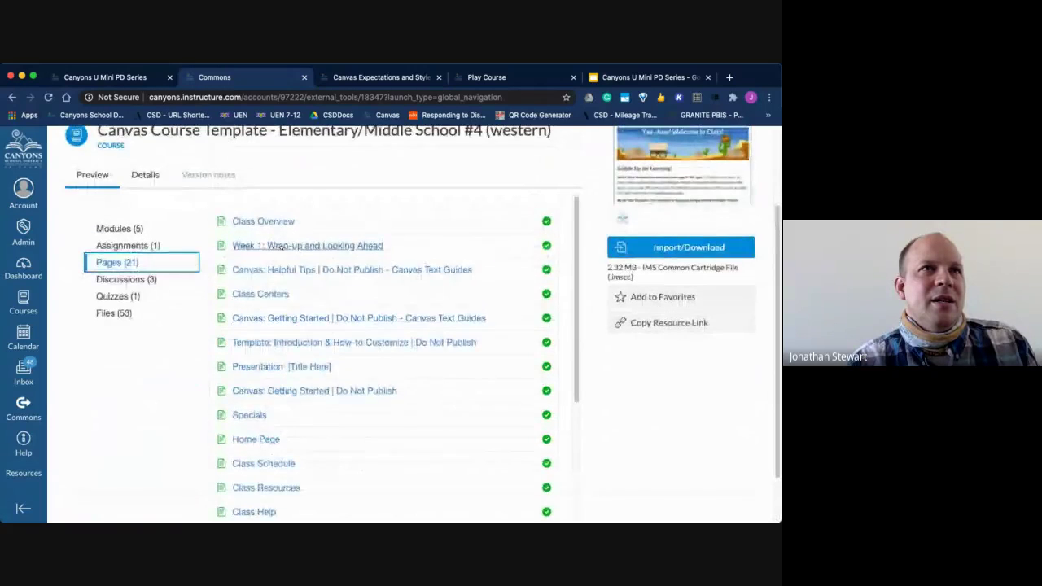
pyautogui.click(281, 244)
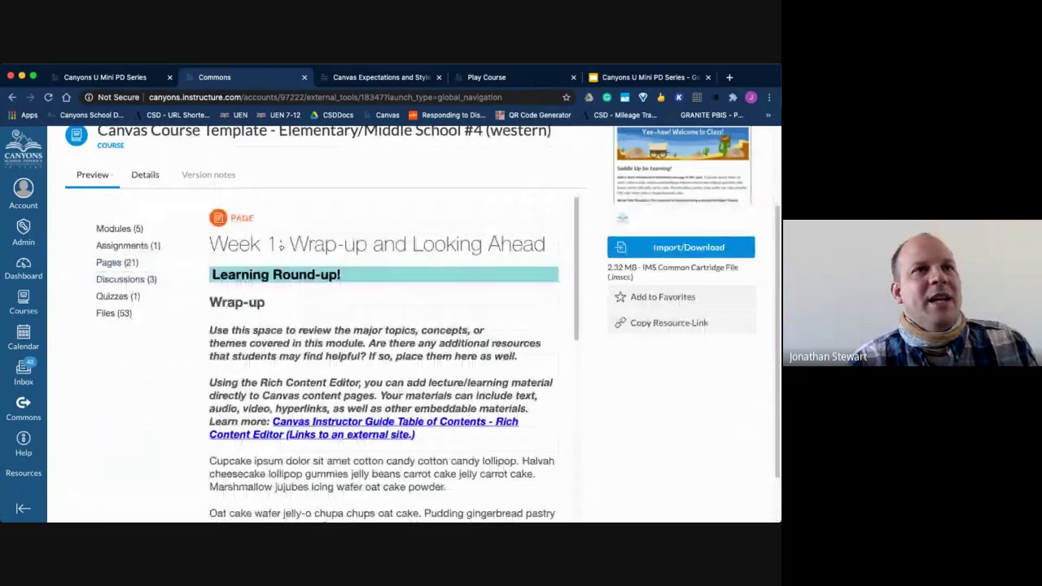
pyautogui.scroll(-6, 449, 352)
pyautogui.scroll(2, 449, 349)
pyautogui.scroll(1, 449, 350)
pyautogui.scroll(5, 449, 350)
pyautogui.scroll(-5, 449, 350)
pyautogui.scroll(-1, 450, 350)
pyautogui.scroll(-3, 450, 350)
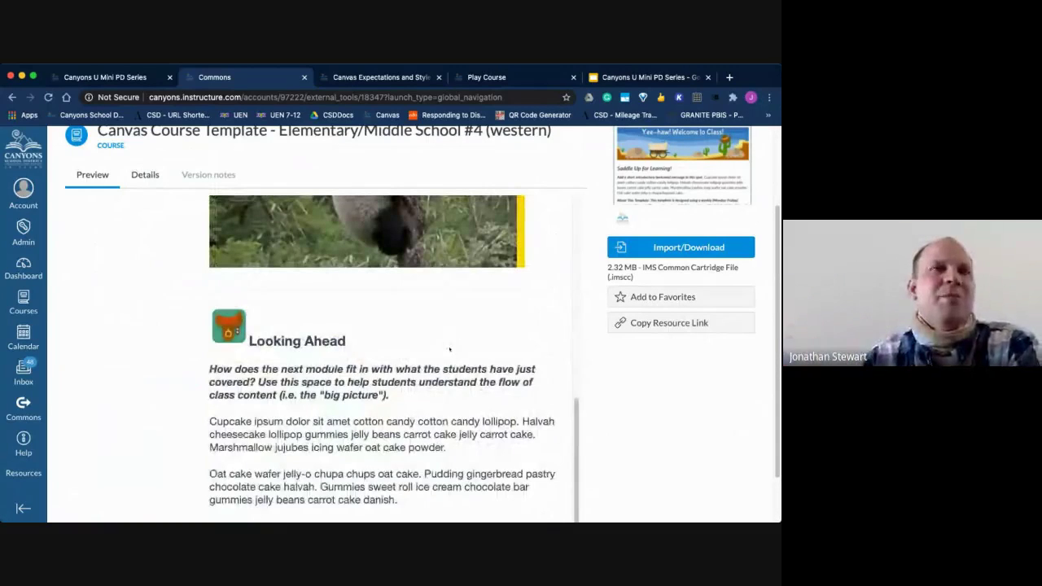
pyautogui.scroll(10, 449, 350)
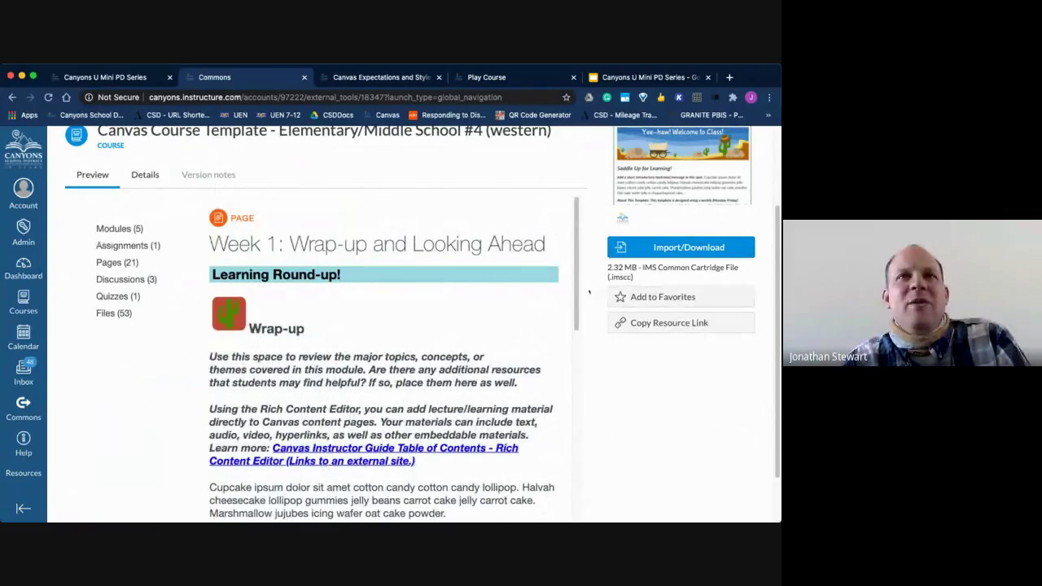
pyautogui.scroll(3, 590, 292)
pyautogui.scroll(-1, 296, 274)
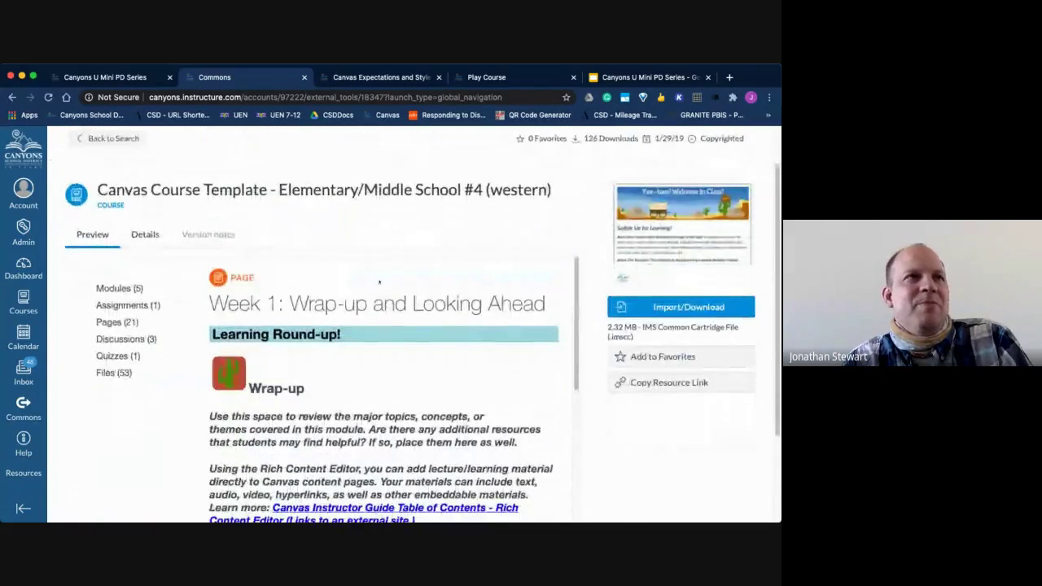
# View the template's description, author and tags on the Details tab
pyautogui.click(147, 236)
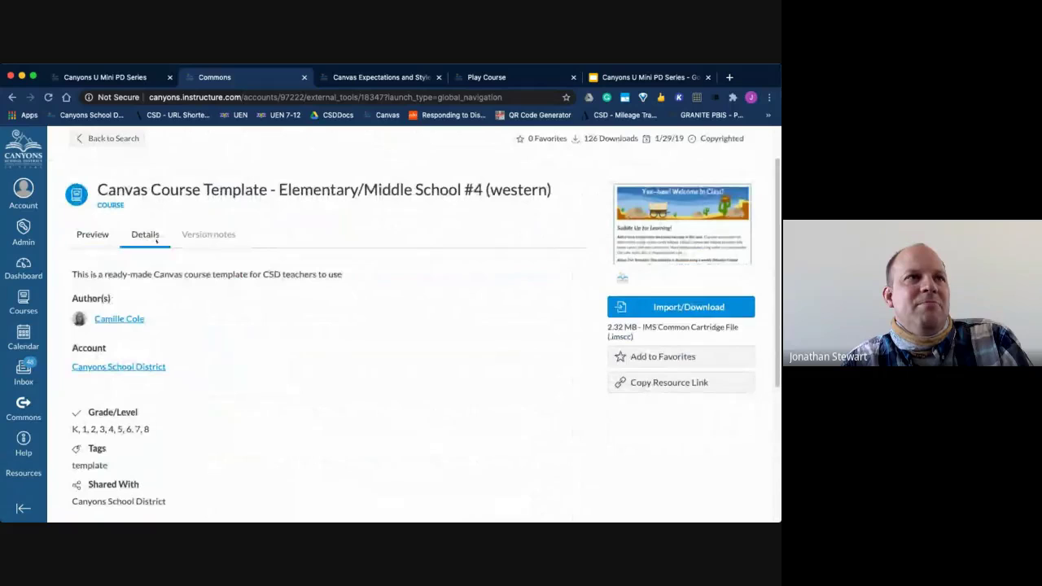
pyautogui.scroll(-3, 442, 407)
pyautogui.scroll(4, 442, 407)
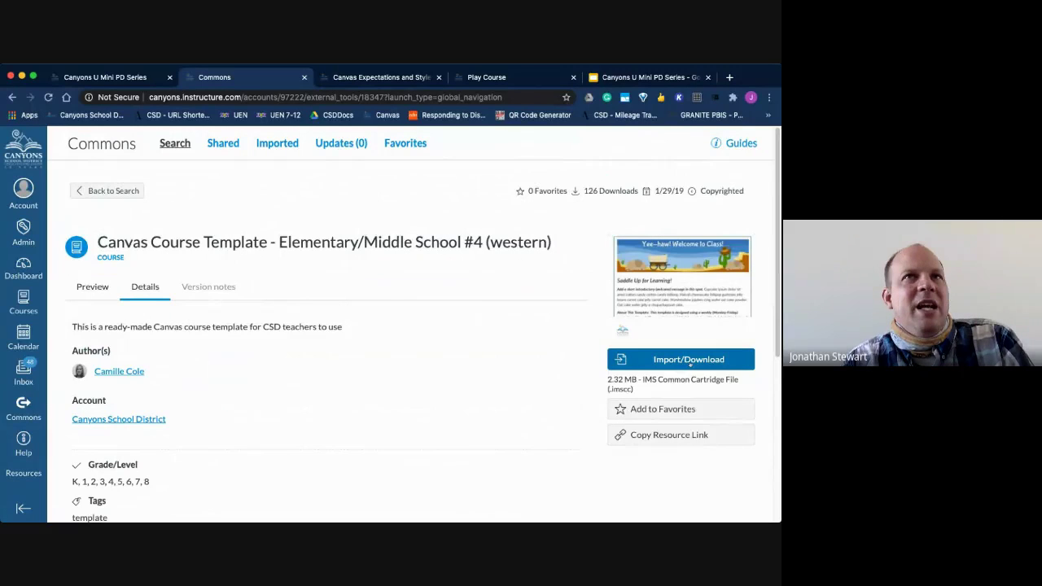
# Import the Elementary/Middle School #4 (western) template into Demo Course Canyons U
pyautogui.click(690, 359)
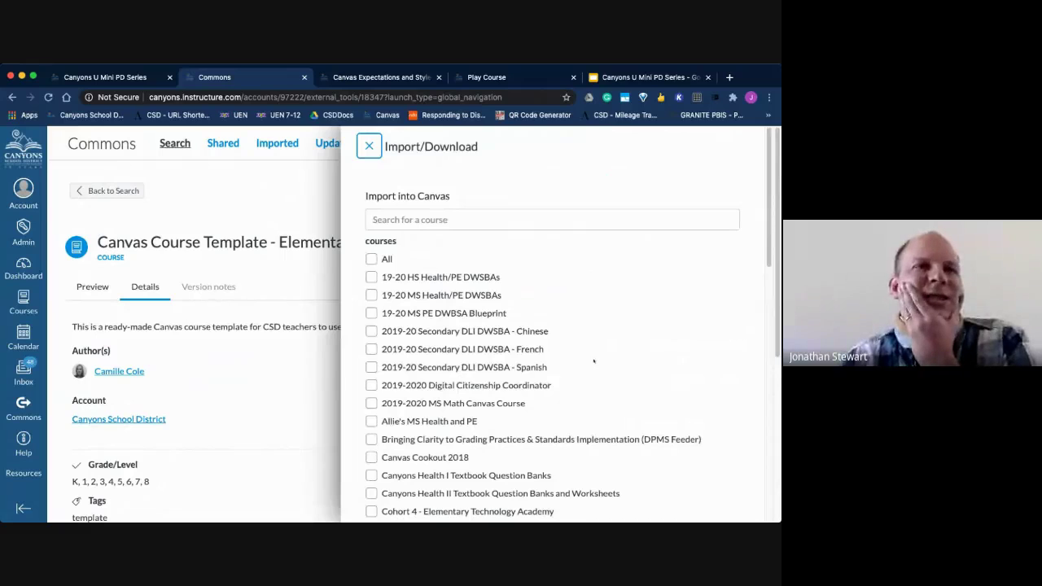
pyautogui.scroll(-3, 594, 360)
pyautogui.scroll(-3, 593, 361)
pyautogui.scroll(-2, 593, 361)
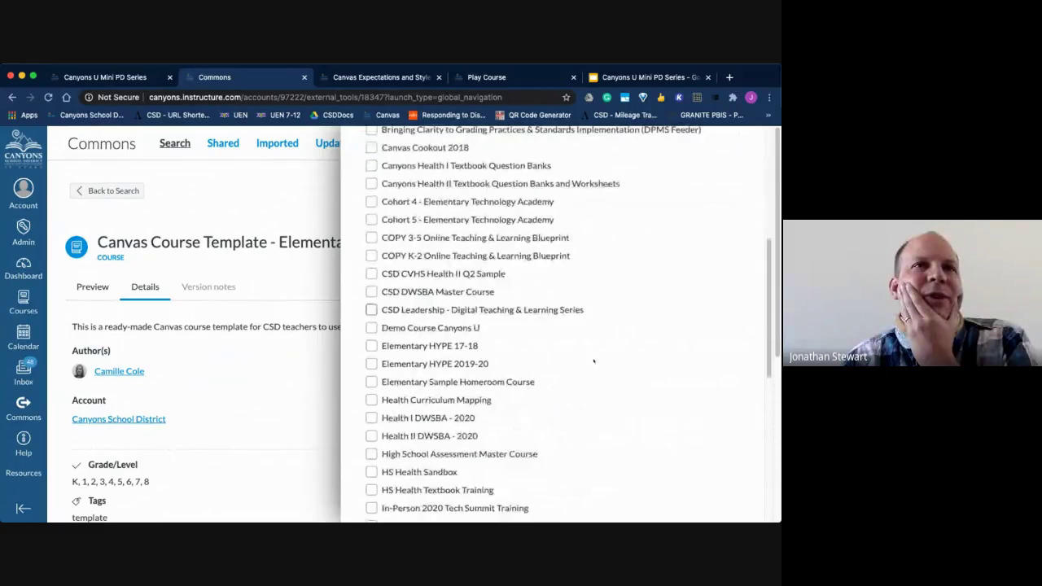
pyautogui.moveTo(382, 328); pyautogui.dragTo(495, 332)
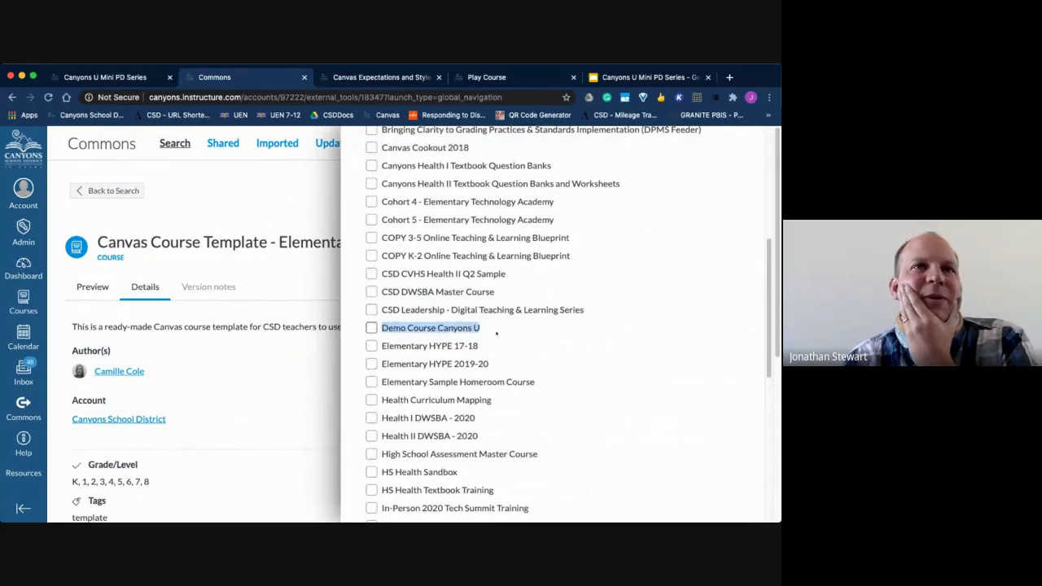
pyautogui.scroll(-1, 499, 332)
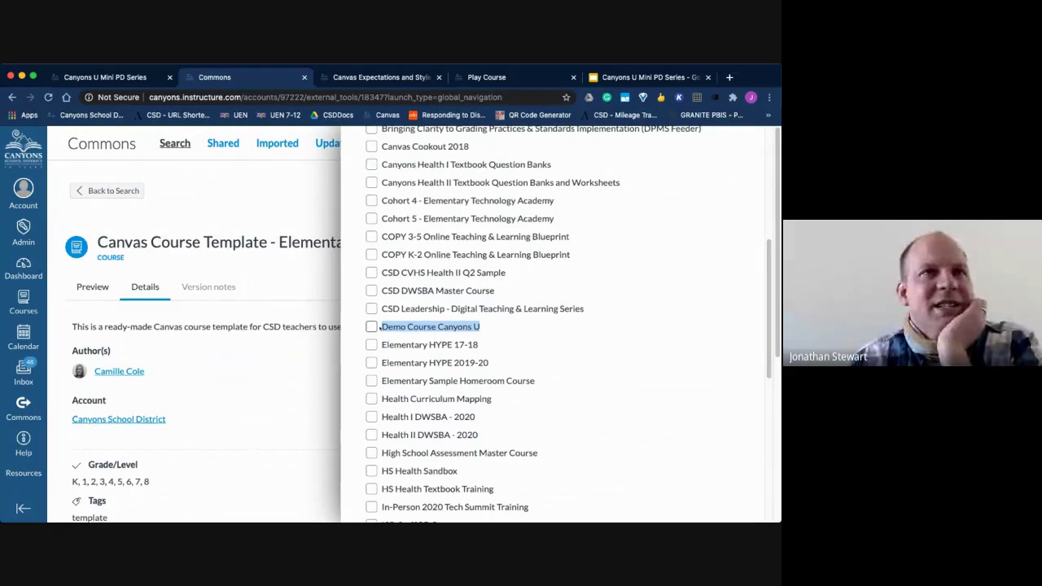
pyautogui.click(371, 326)
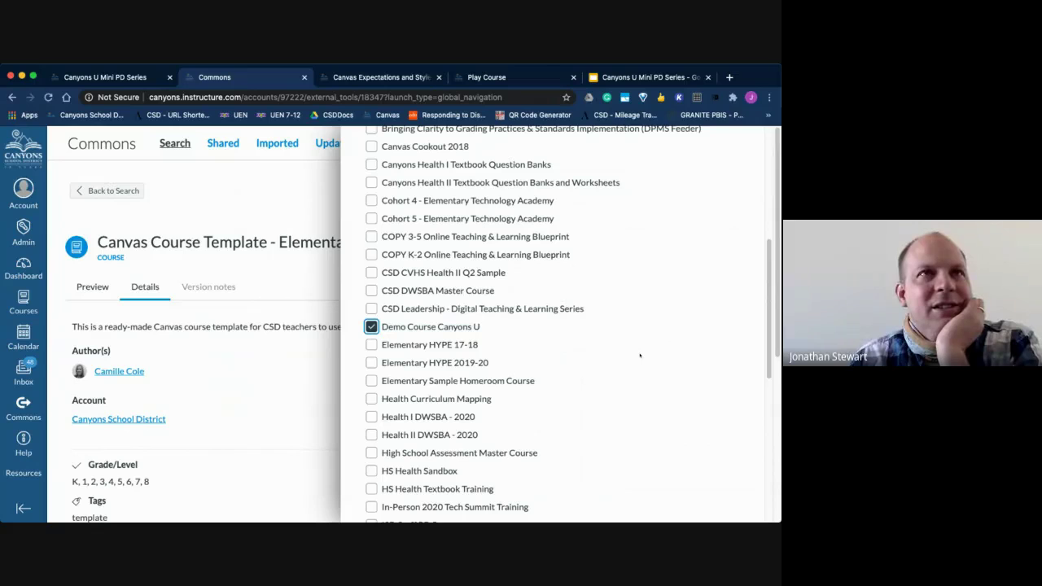
pyautogui.scroll(-5, 640, 355)
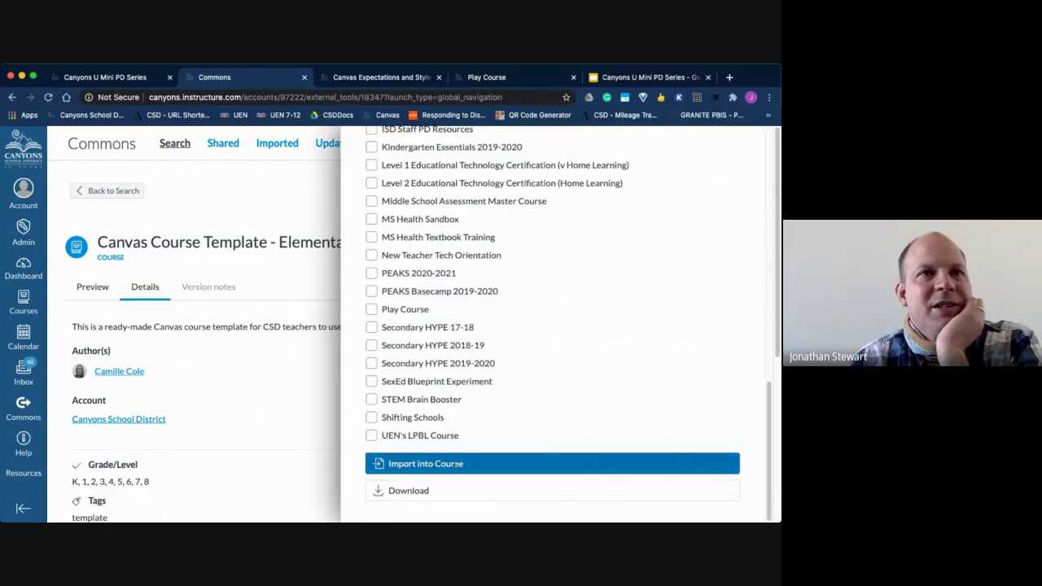
pyautogui.click(567, 462)
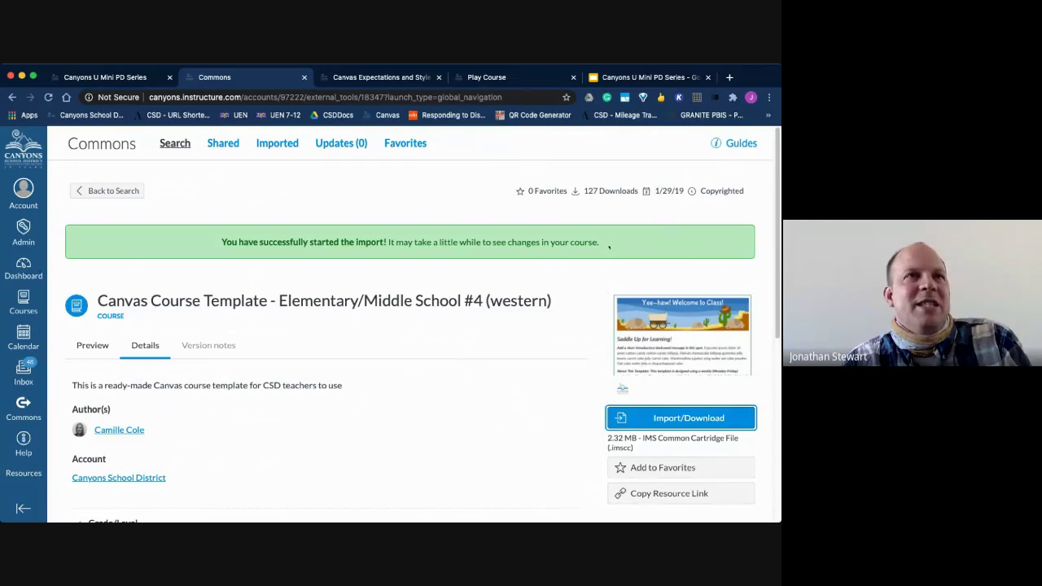
# Search Commons for 'Health II question', correcting the misspelled last word
pyautogui.click(110, 190)
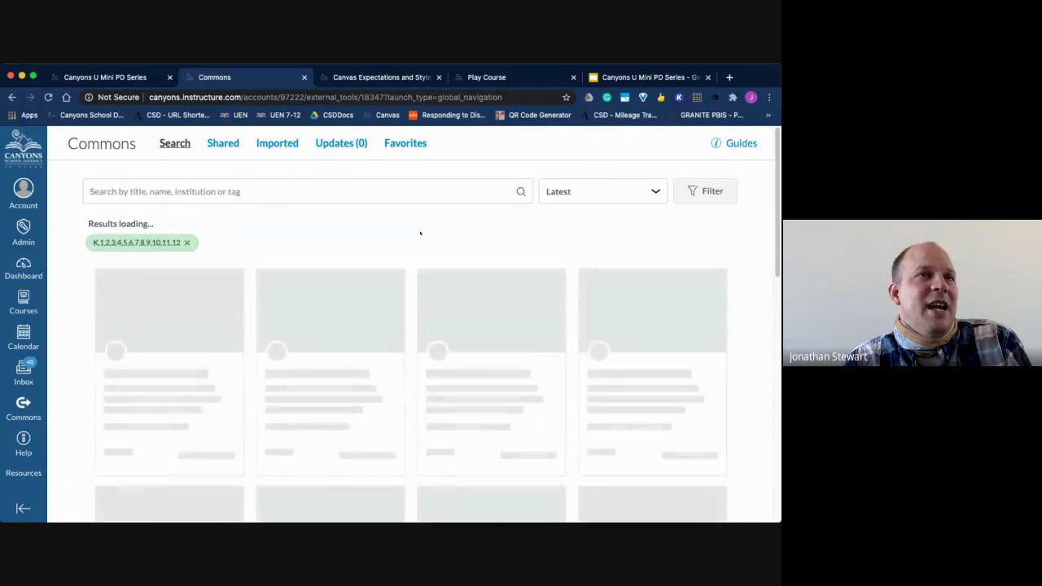
pyautogui.click(255, 191)
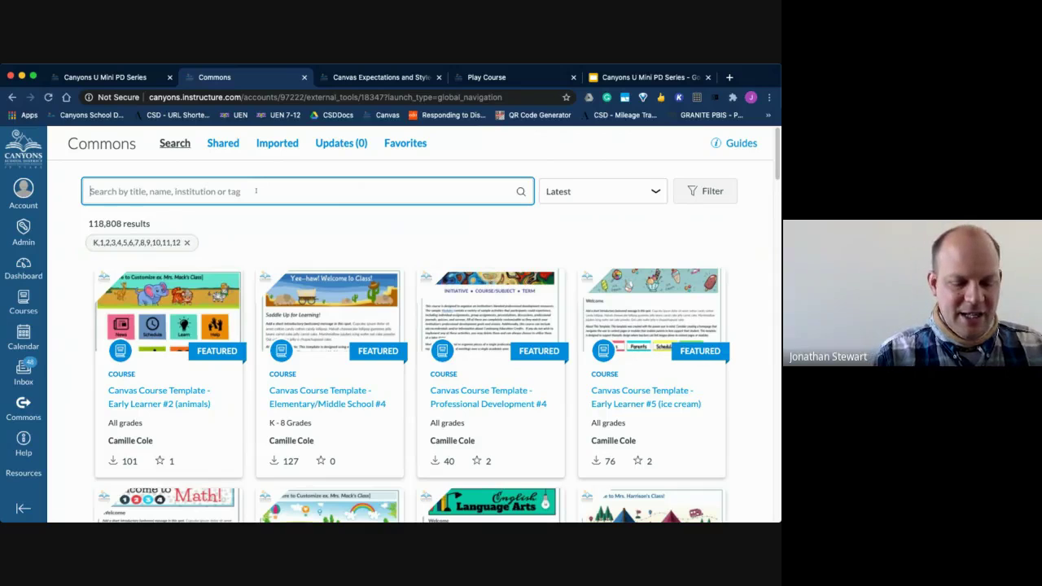
pyautogui.write('Health ')
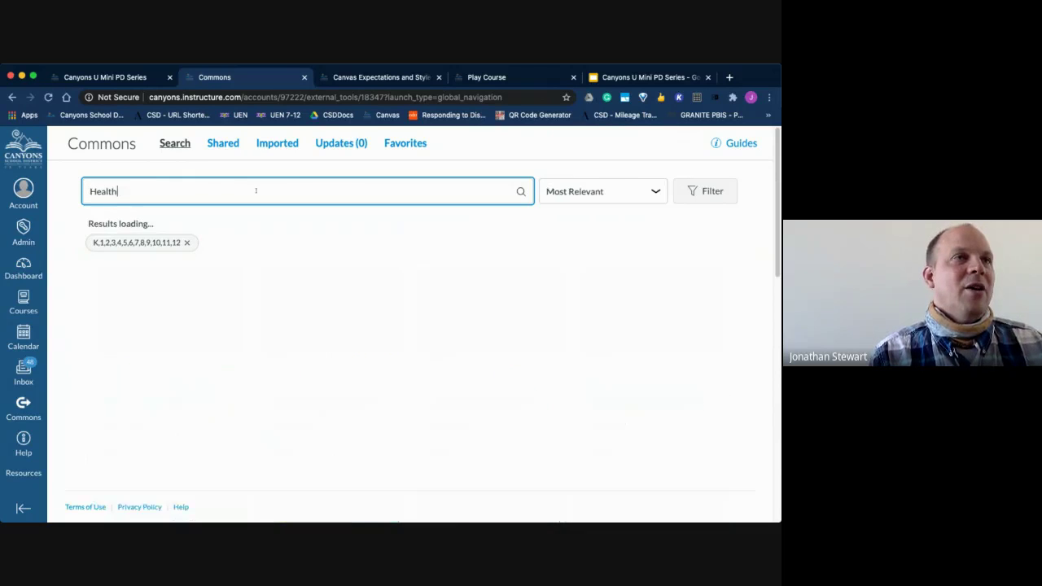
pyautogui.write('II')
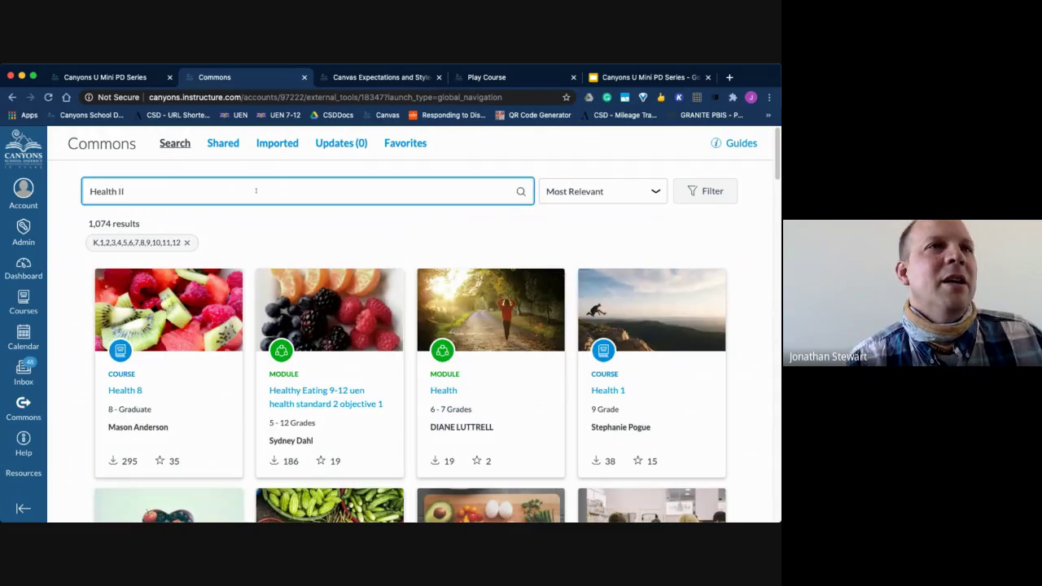
pyautogui.write(' questino')
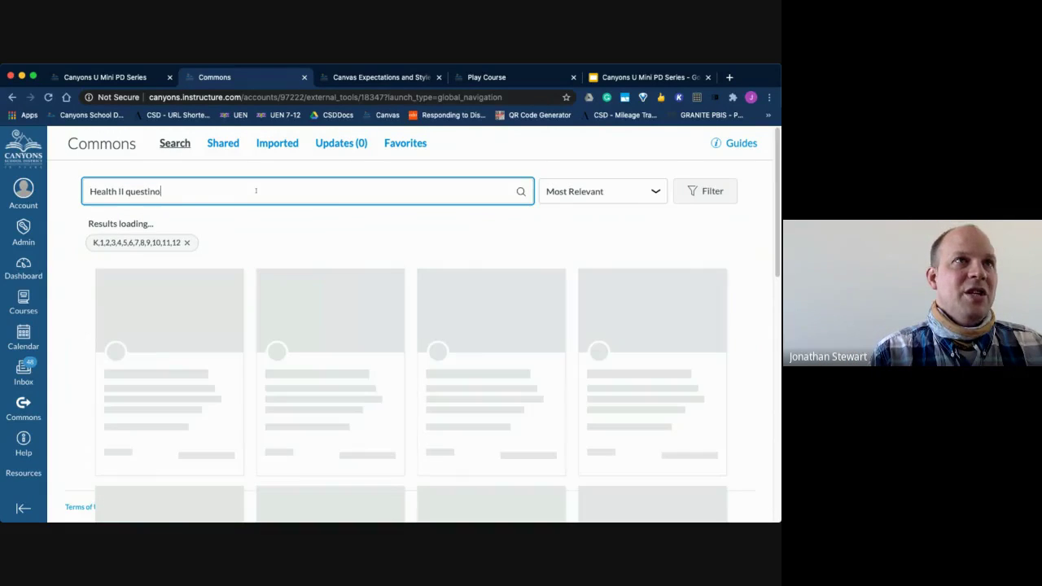
pyautogui.press('BackSpace')
pyautogui.press('BackSpace')
pyautogui.write('on')
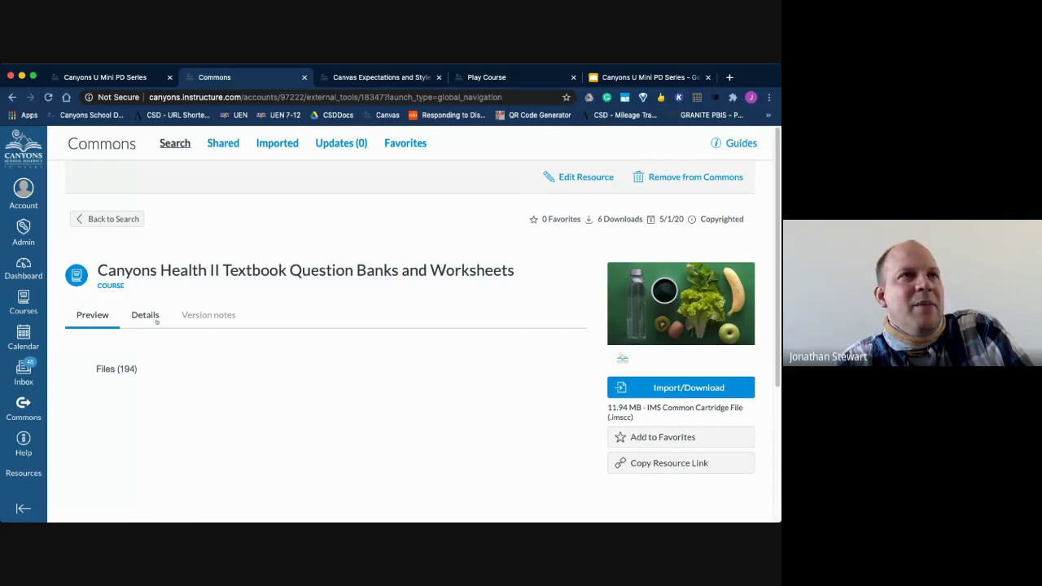
# Import the Health II question banks course into Demo Course Canyons U, then return to results
pyautogui.click(697, 388)
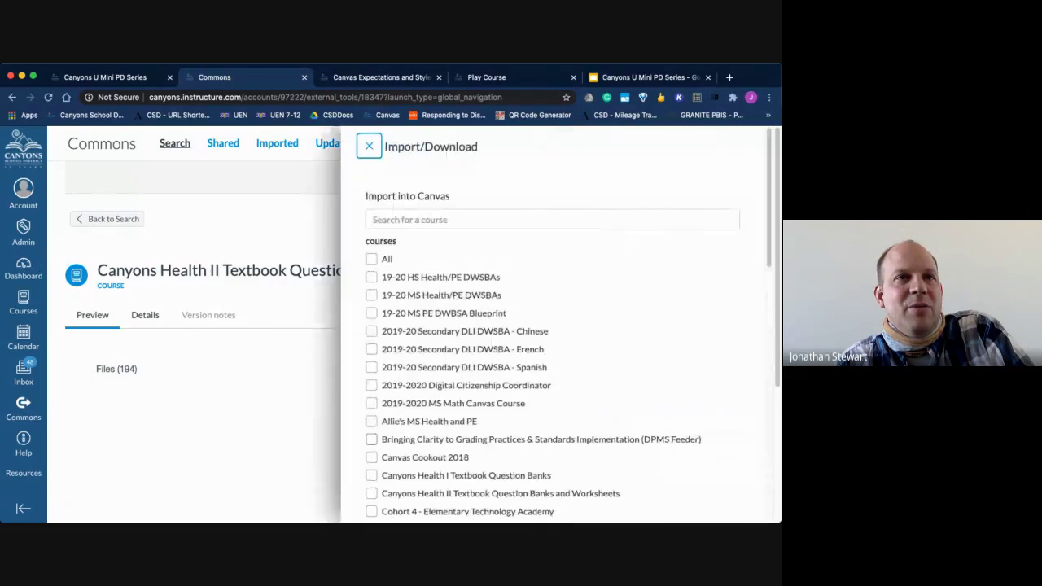
pyautogui.scroll(-2, 466, 438)
pyautogui.scroll(-4, 466, 438)
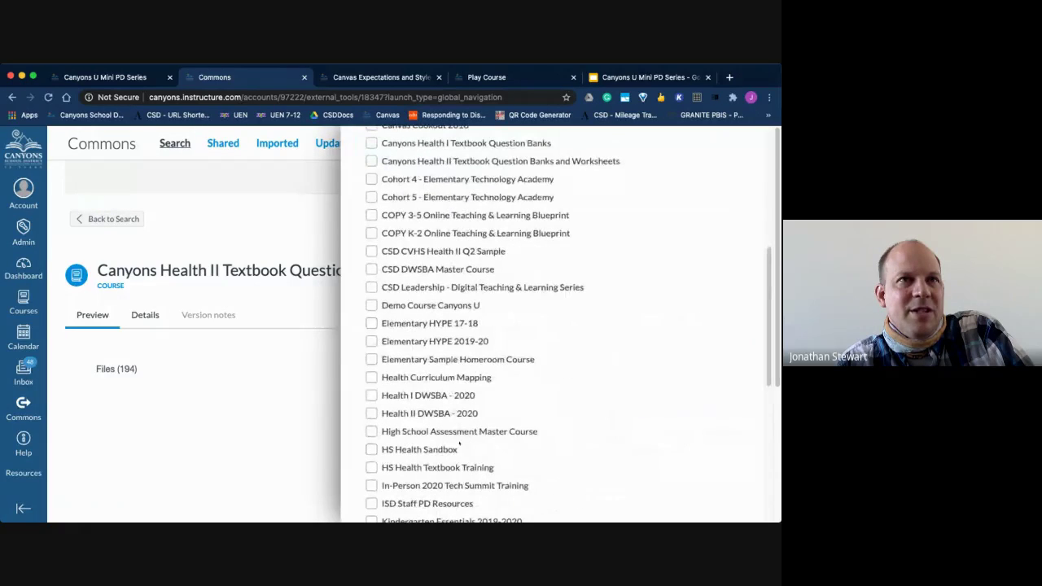
pyautogui.click(373, 305)
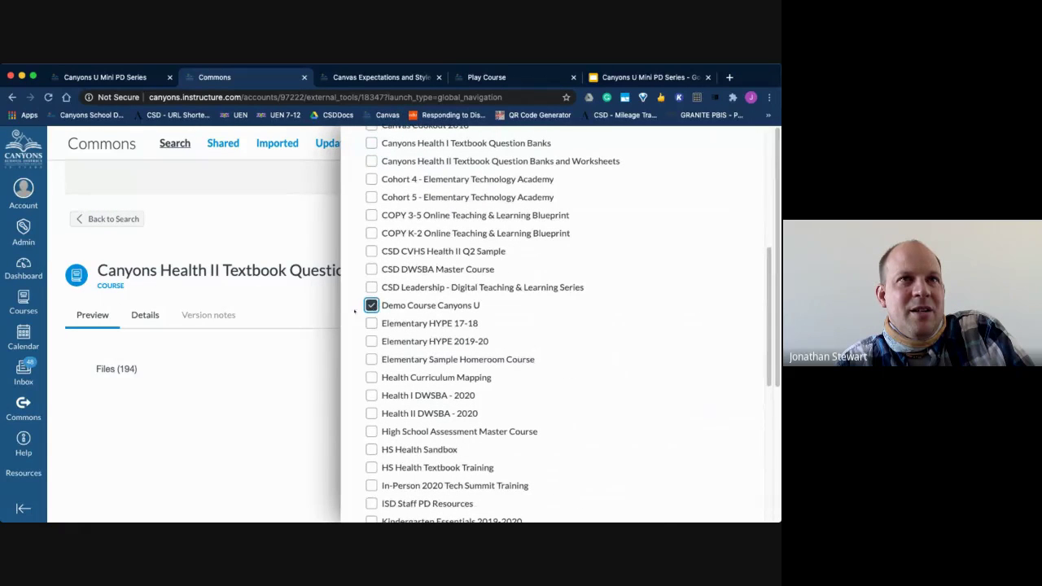
pyautogui.scroll(-5, 502, 332)
pyautogui.click(458, 466)
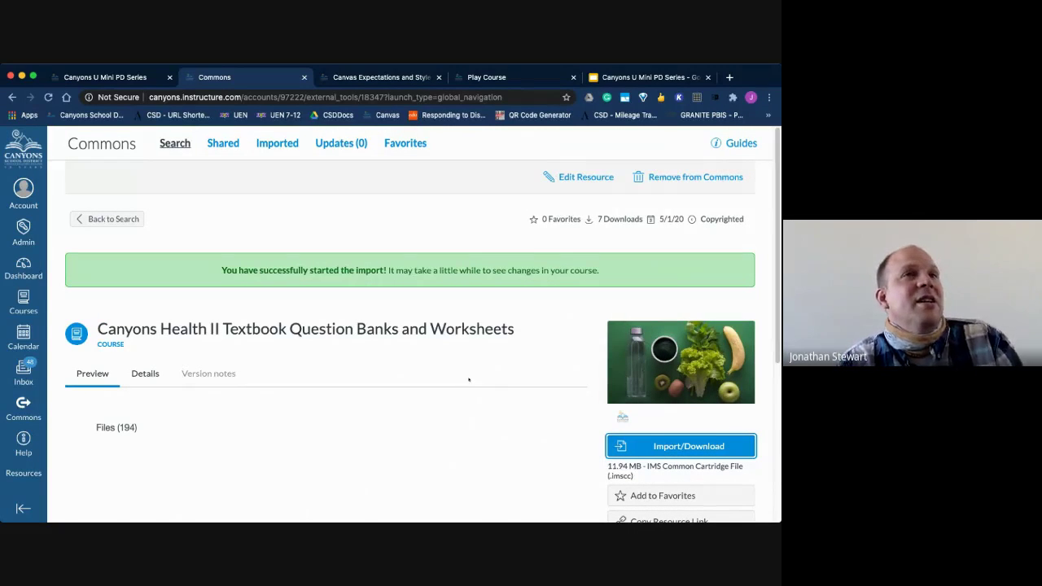
pyautogui.click(106, 219)
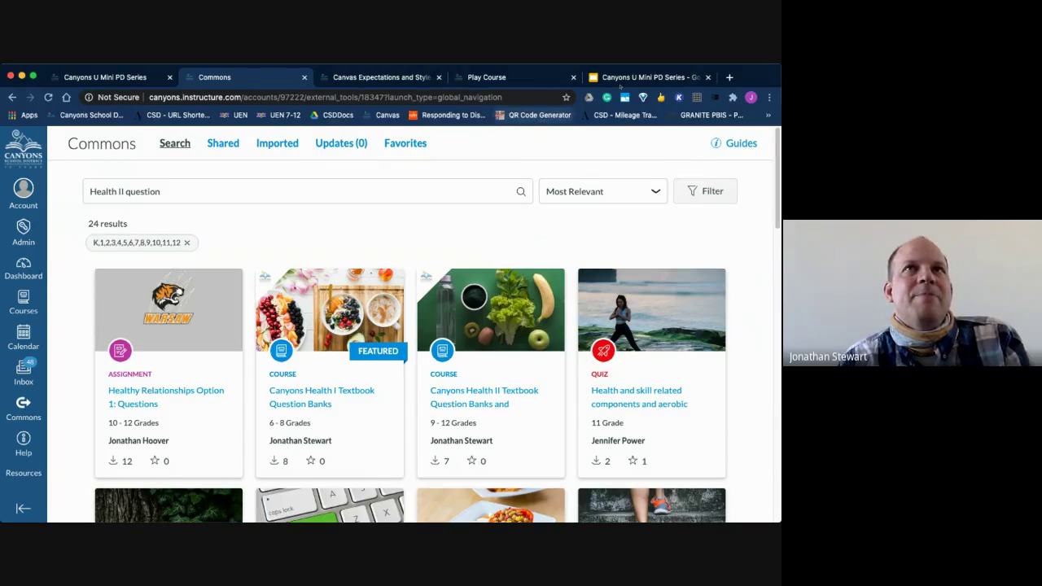
pyautogui.click(626, 79)
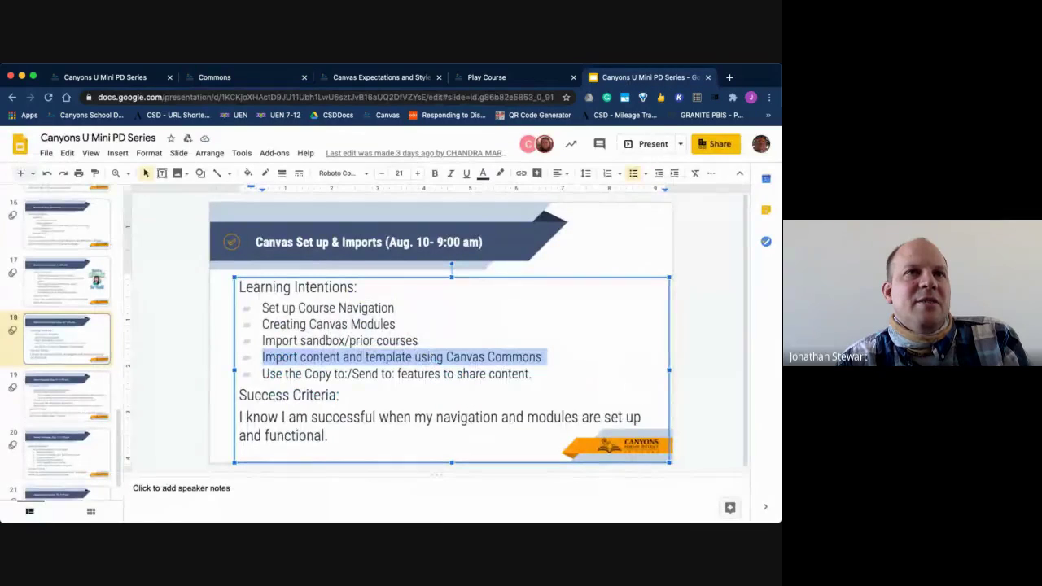
pyautogui.click(430, 357)
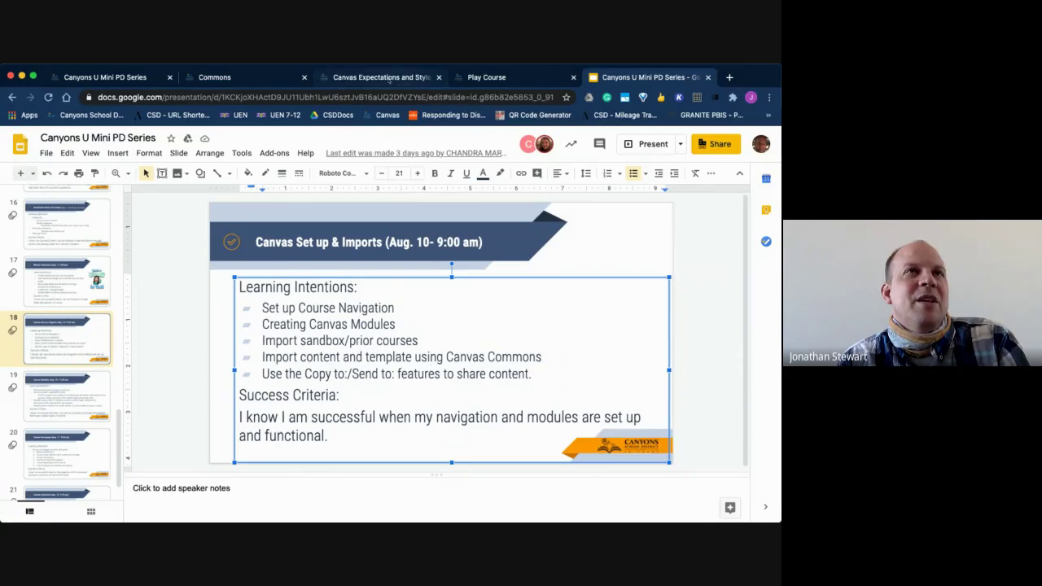
pyautogui.click(267, 79)
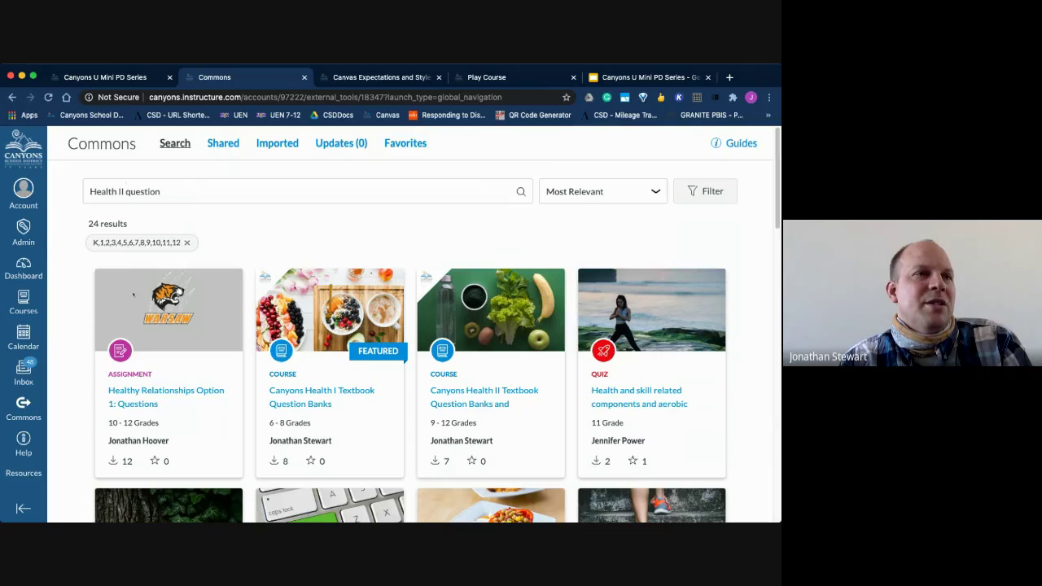
# Clear the 'Health II question' search in Commons
pyautogui.scroll(-6, 187, 362)
pyautogui.scroll(10, 187, 363)
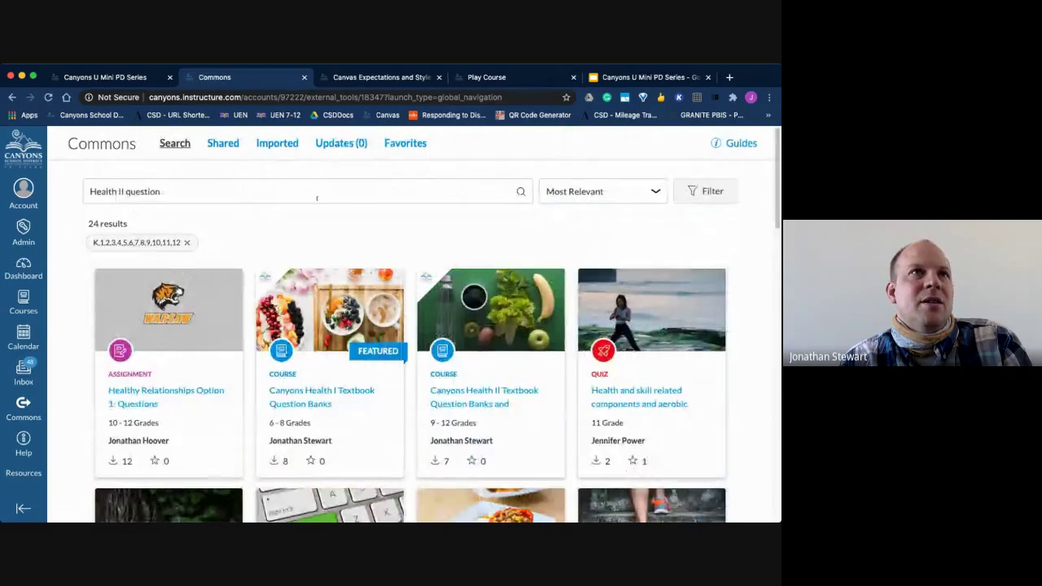
pyautogui.moveTo(317, 193); pyautogui.dragTo(91, 192)
pyautogui.press('BackSpace')
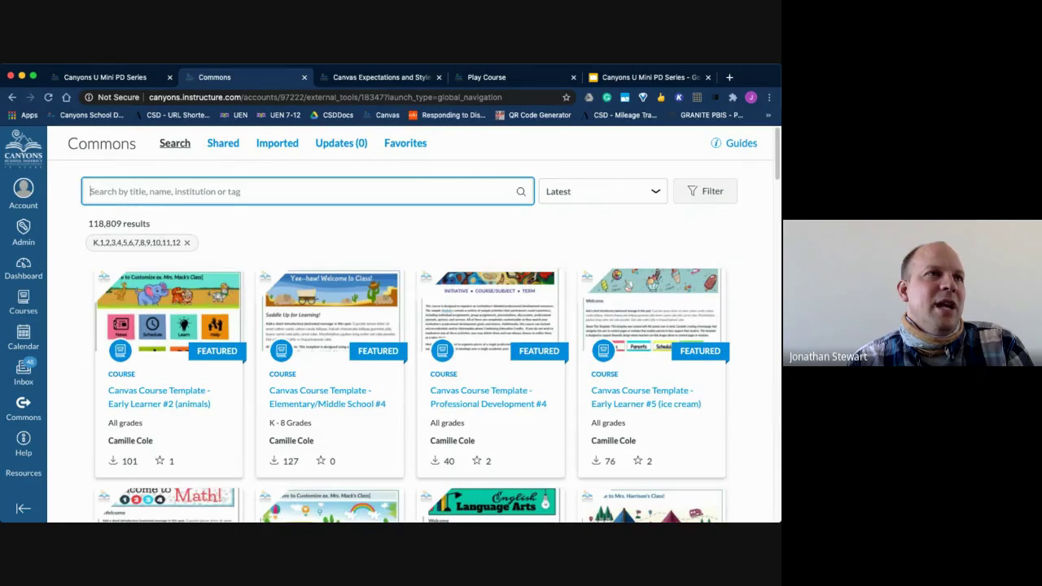
# Browse the published courses list from the Courses menu, briefly revisiting the Dashboard
pyautogui.click(24, 301)
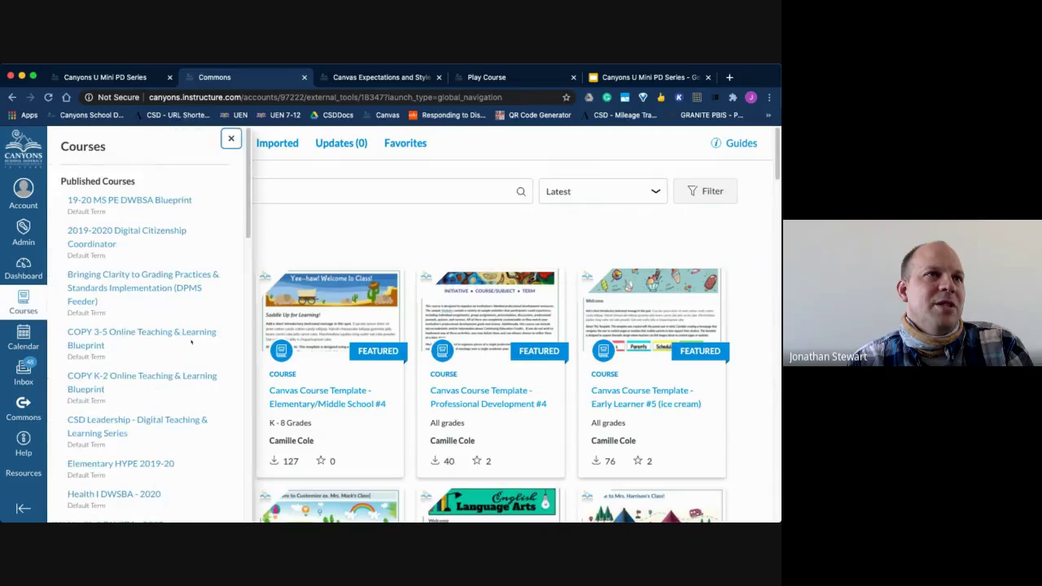
pyautogui.scroll(-3, 191, 343)
pyautogui.scroll(-3, 191, 343)
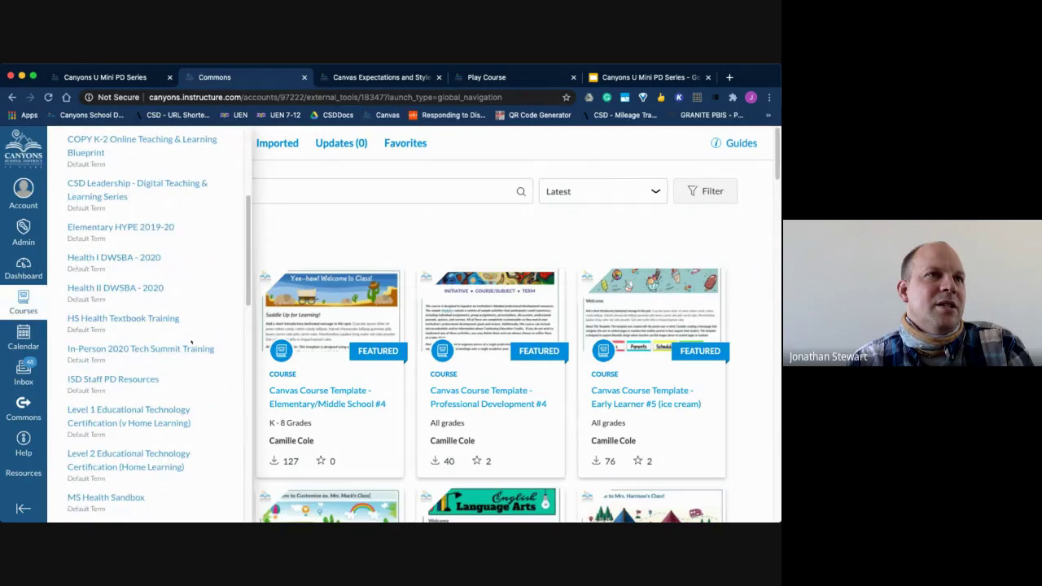
pyautogui.scroll(-3, 191, 342)
pyautogui.scroll(-2, 191, 342)
pyautogui.scroll(-1, 191, 343)
pyautogui.scroll(1, 192, 342)
pyautogui.scroll(2, 191, 342)
pyautogui.scroll(2, 192, 343)
pyautogui.scroll(1, 191, 342)
pyautogui.scroll(3, 191, 342)
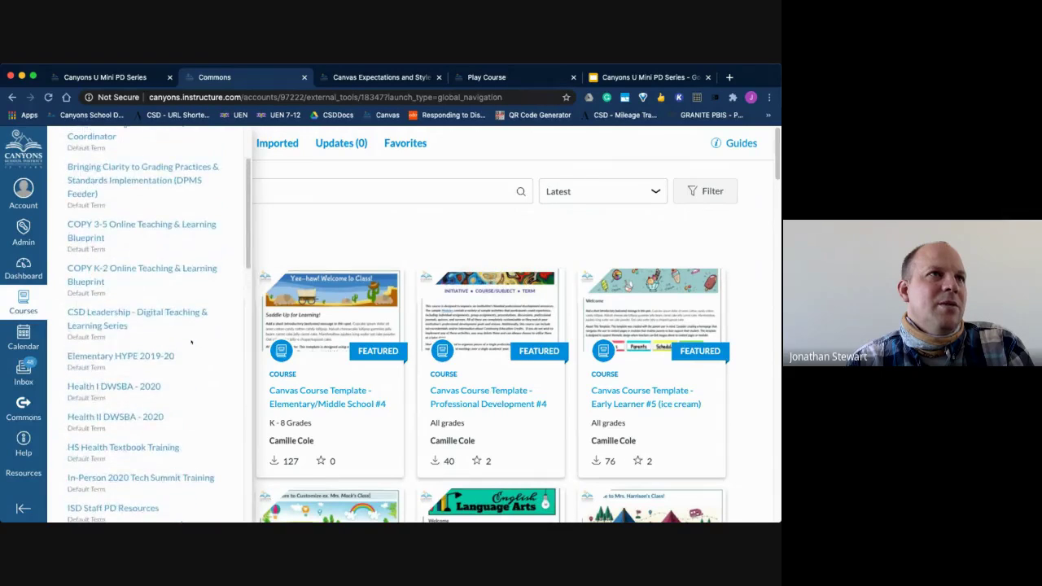
pyautogui.click(22, 267)
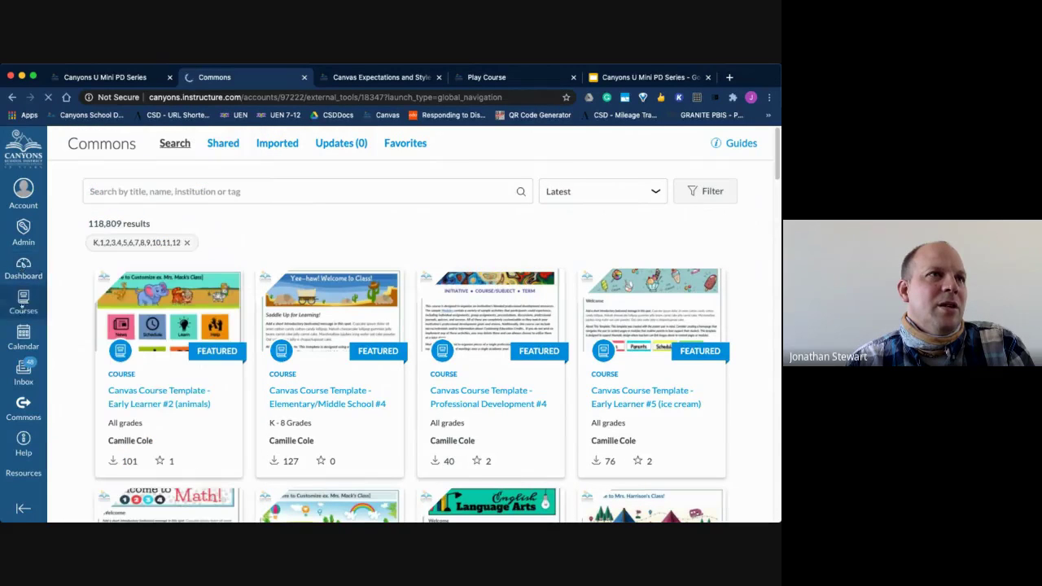
pyautogui.click(23, 301)
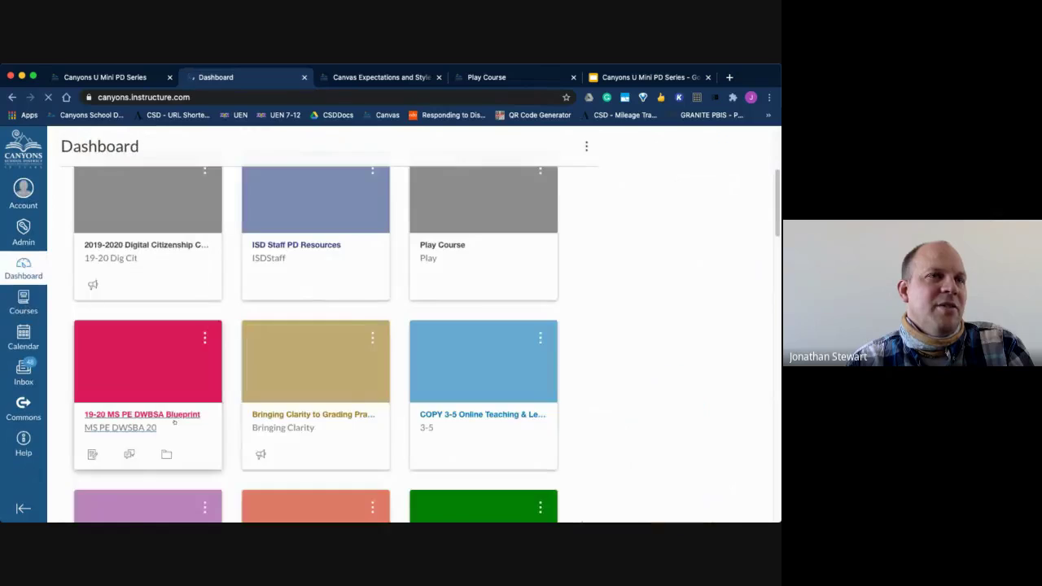
pyautogui.scroll(-3, 352, 394)
pyautogui.click(23, 301)
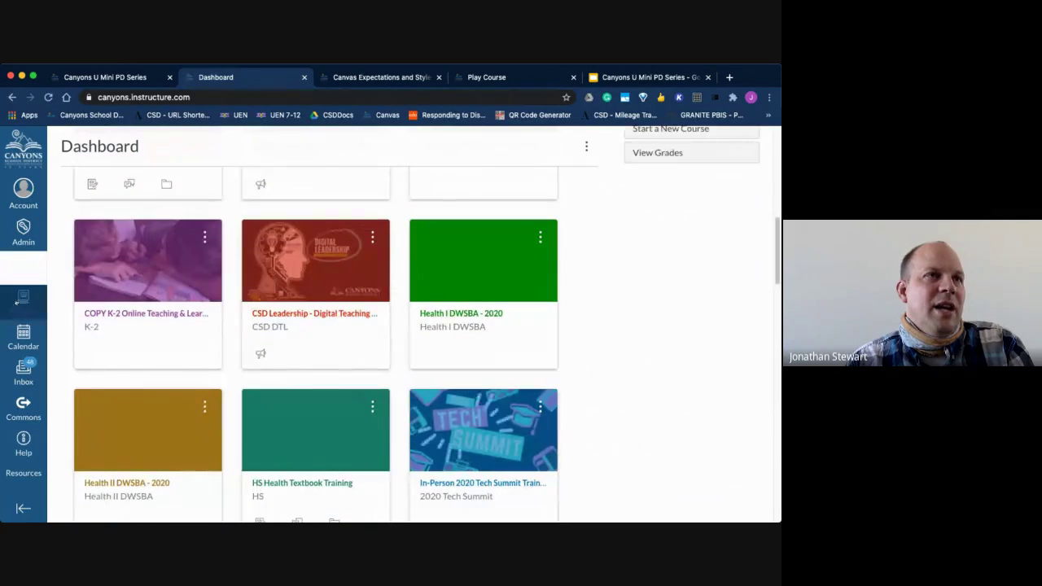
pyautogui.scroll(-5, 139, 347)
pyautogui.scroll(-5, 139, 347)
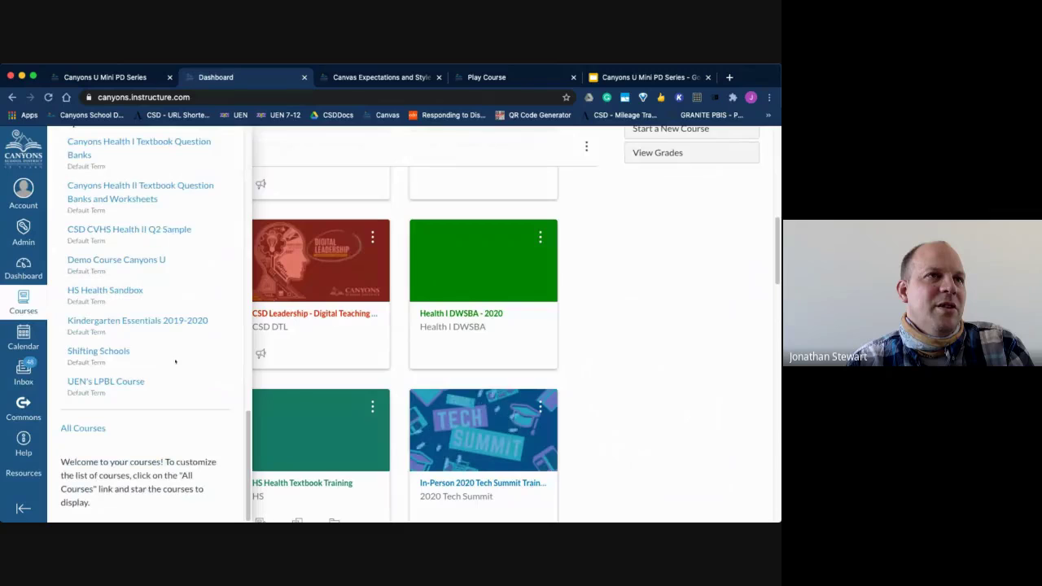
# Open All Courses and scroll down to Demo Course Canyons U among the unpublished courses
pyautogui.click(81, 428)
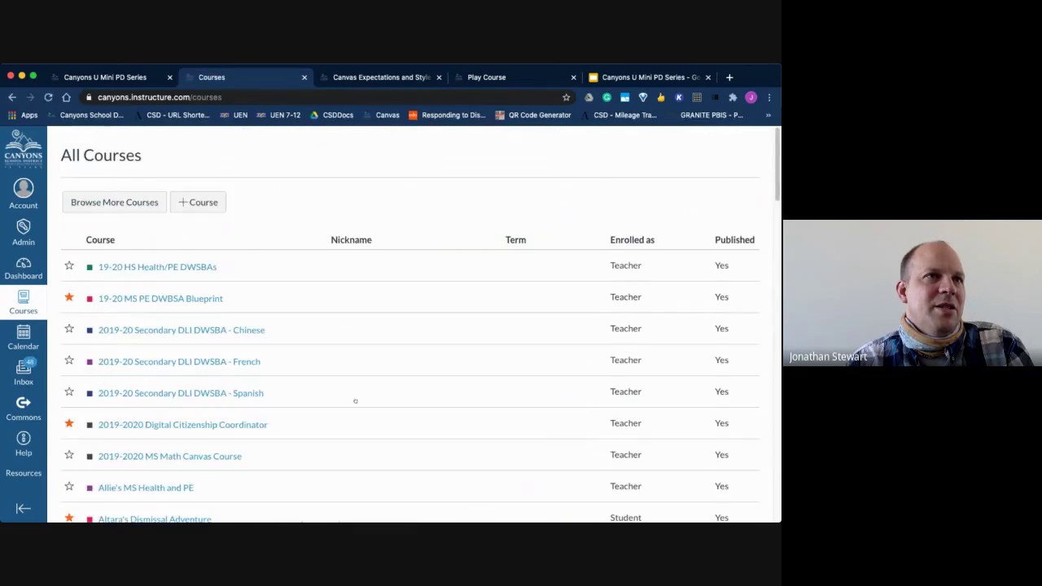
pyautogui.scroll(-10, 355, 401)
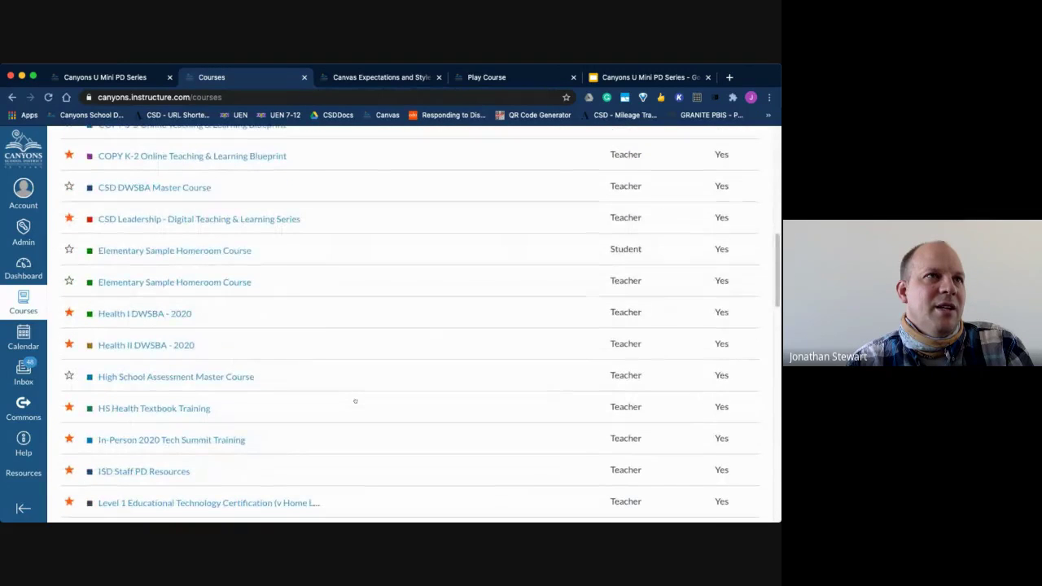
pyautogui.scroll(-4, 355, 401)
pyautogui.scroll(-1, 355, 401)
pyautogui.scroll(-3, 355, 401)
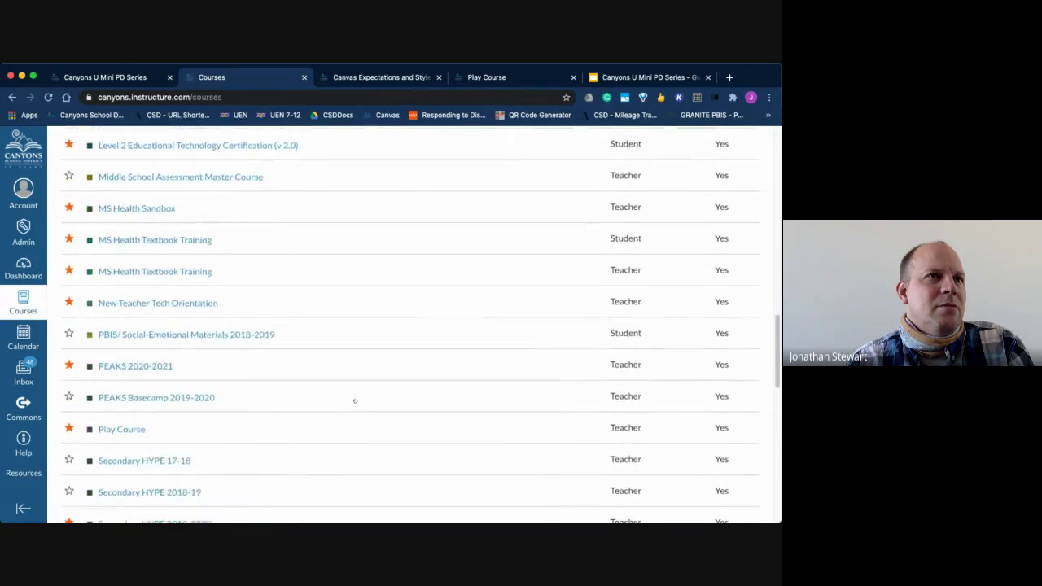
pyautogui.scroll(-5, 355, 401)
pyautogui.scroll(-3, 355, 401)
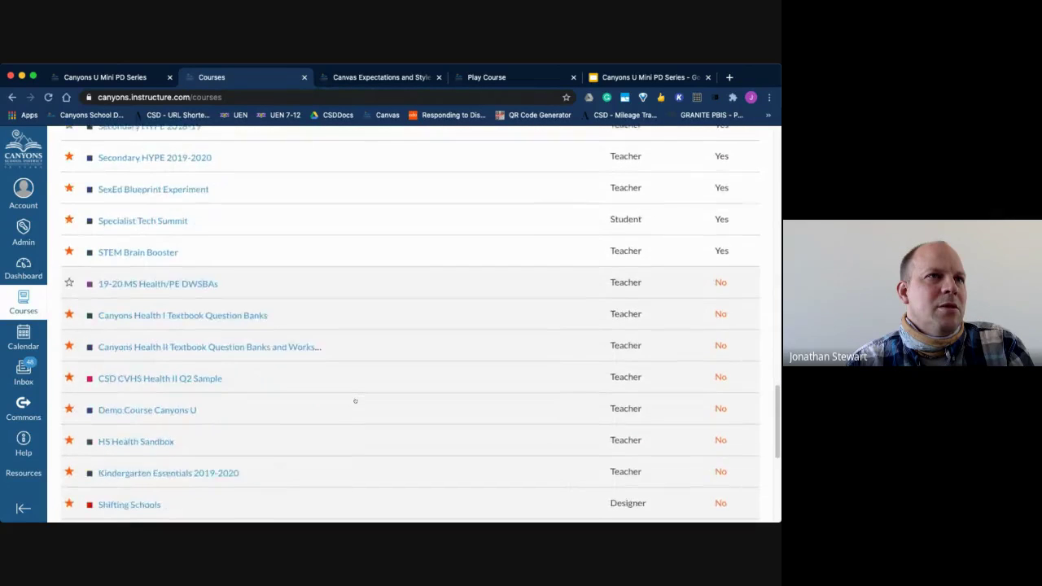
pyautogui.scroll(-4, 355, 400)
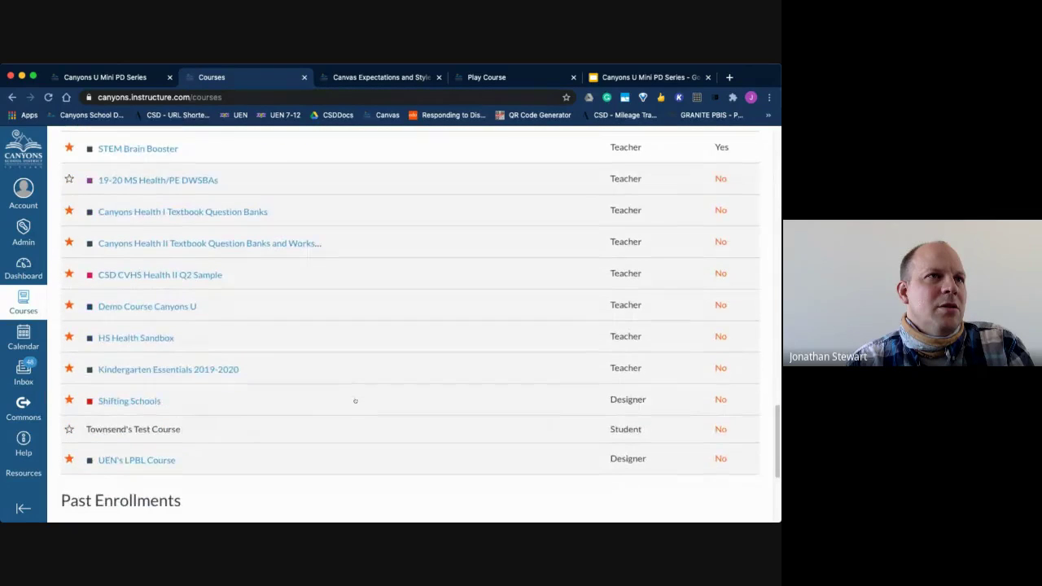
# Open Demo Course Canyons U and scroll through its modules list
pyautogui.click(147, 303)
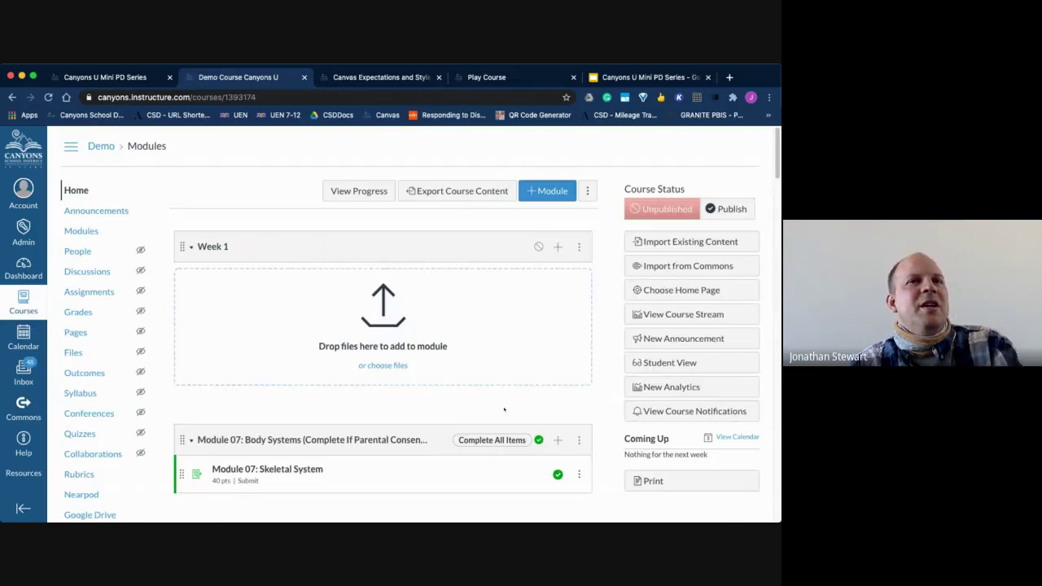
pyautogui.scroll(-10, 509, 480)
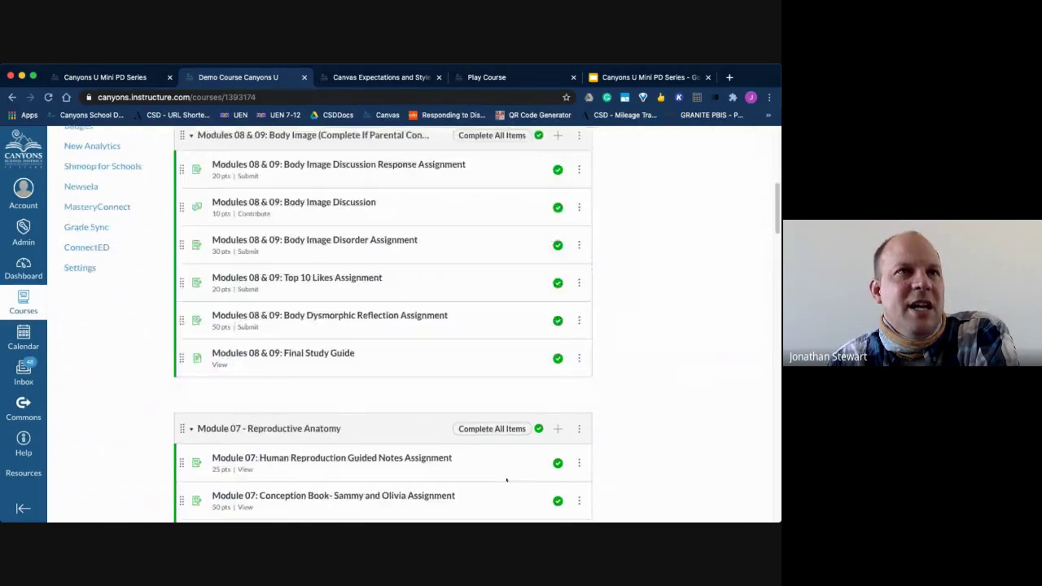
pyautogui.scroll(-5, 508, 480)
pyautogui.scroll(-10, 507, 480)
pyautogui.scroll(-3, 506, 480)
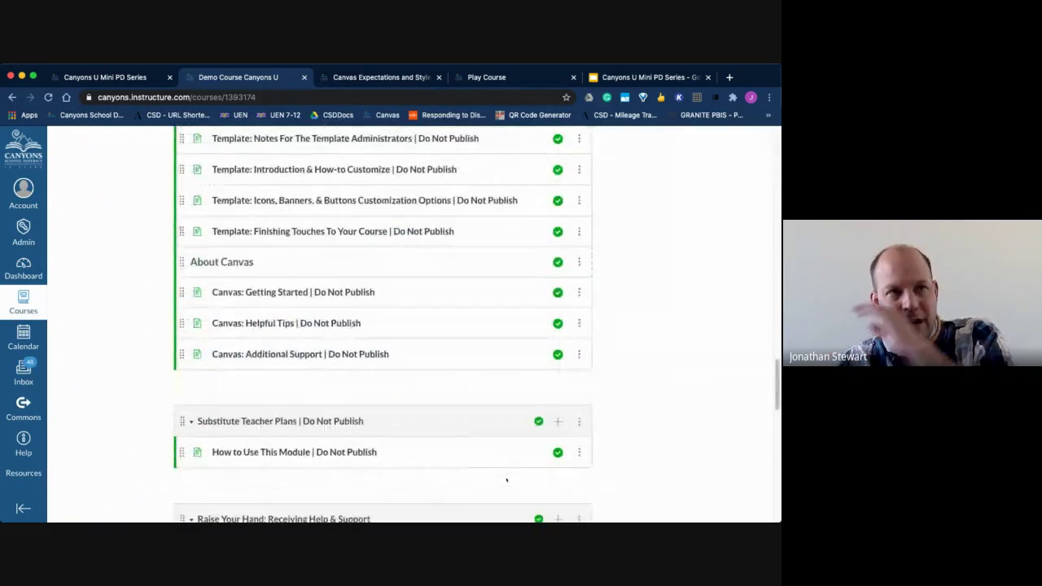
pyautogui.scroll(-2, 506, 481)
pyautogui.scroll(-4, 506, 480)
pyautogui.scroll(-10, 506, 480)
pyautogui.scroll(3, 506, 480)
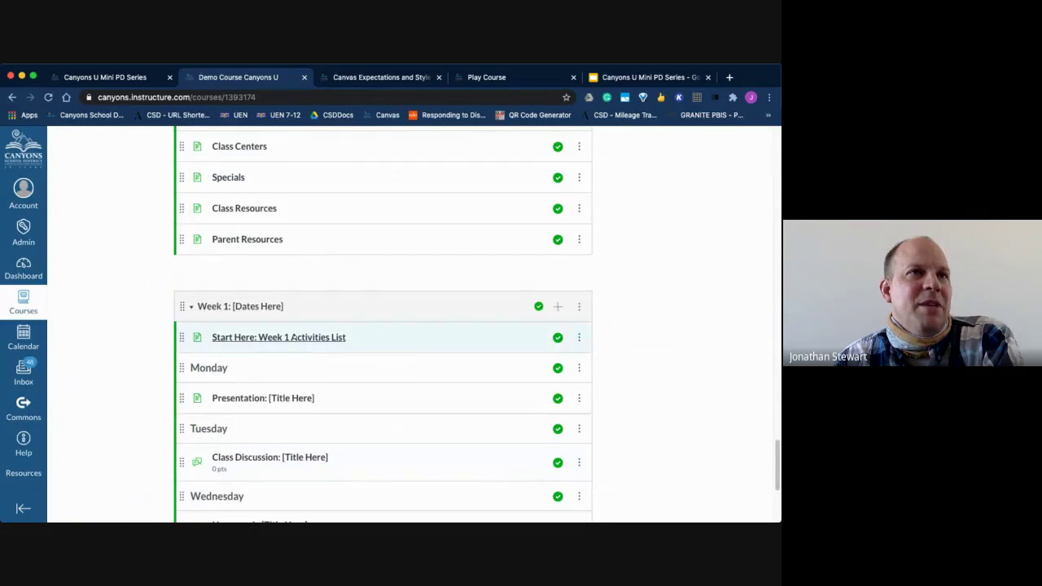
# View the Start Here: Week 1 Activities List page, then return to the course home
pyautogui.click(294, 337)
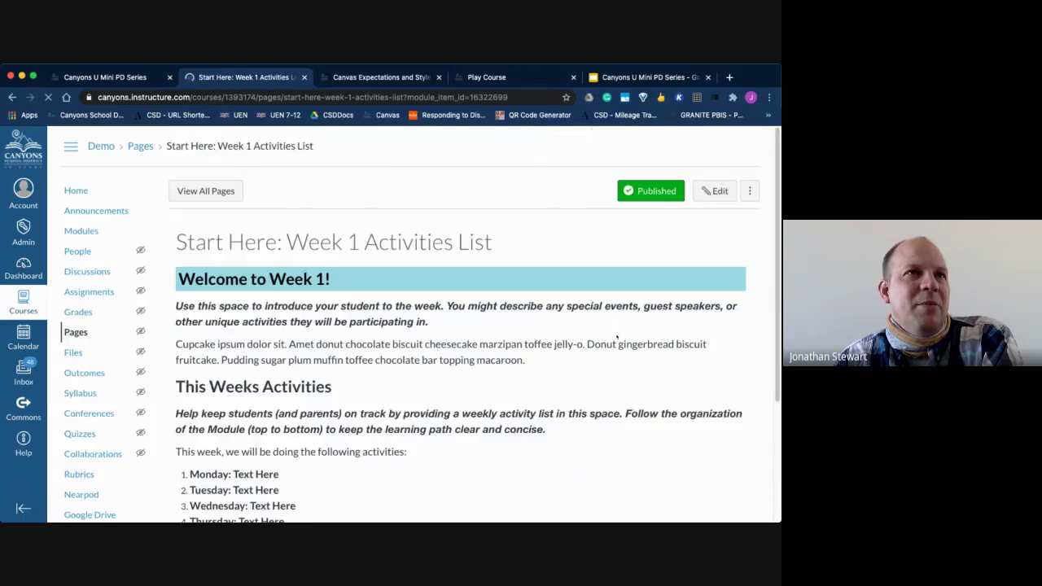
pyautogui.scroll(-3, 570, 333)
pyautogui.scroll(4, 536, 332)
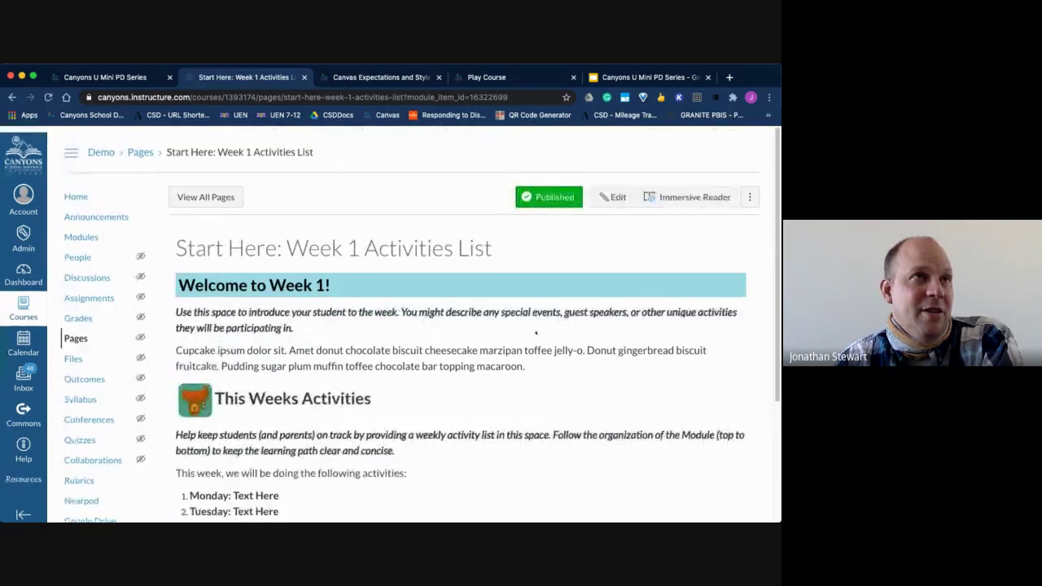
pyautogui.click(77, 192)
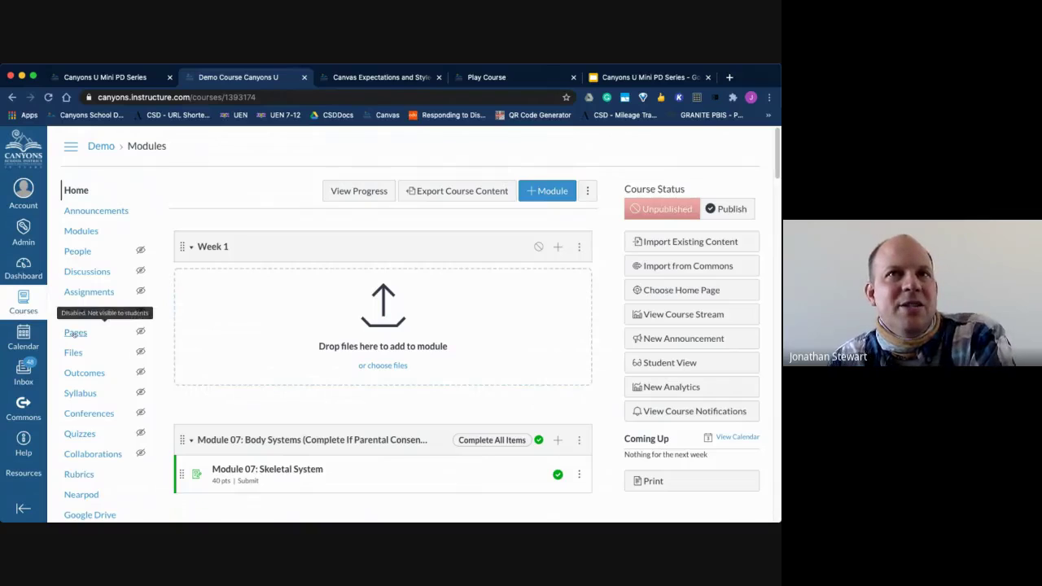
pyautogui.moveTo(76, 338)
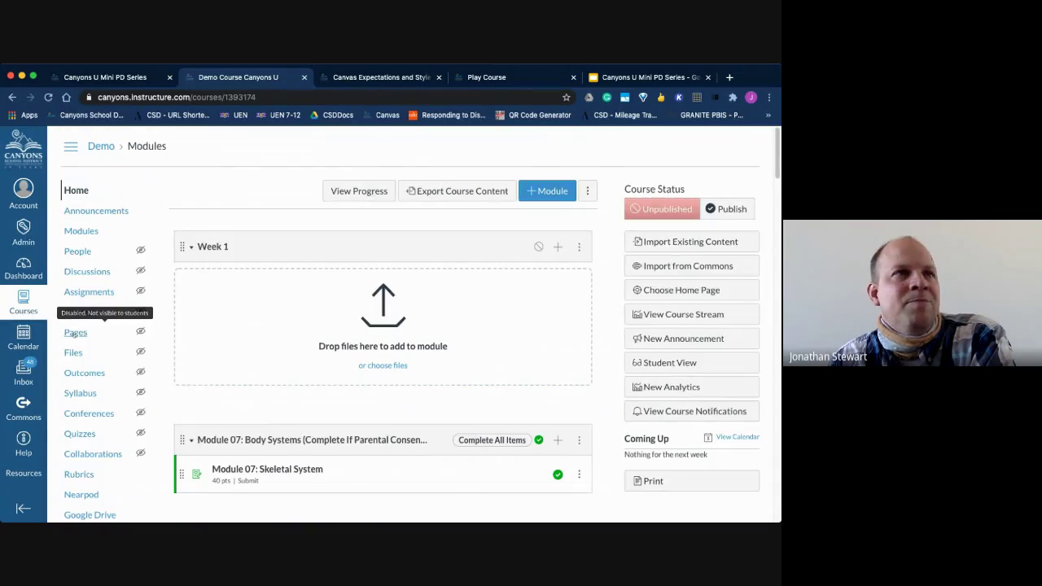
pyautogui.click(75, 333)
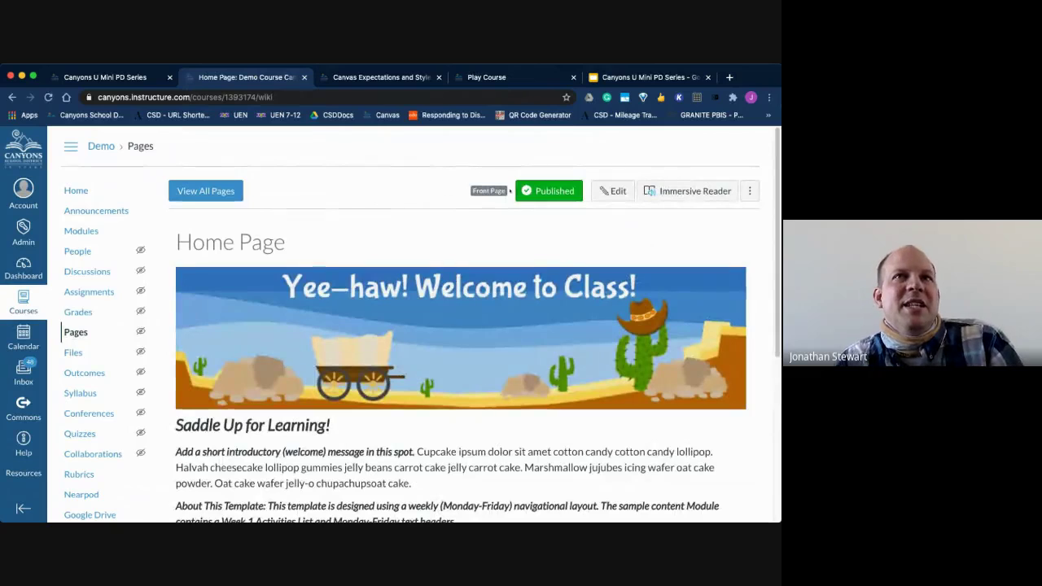
pyautogui.click(215, 191)
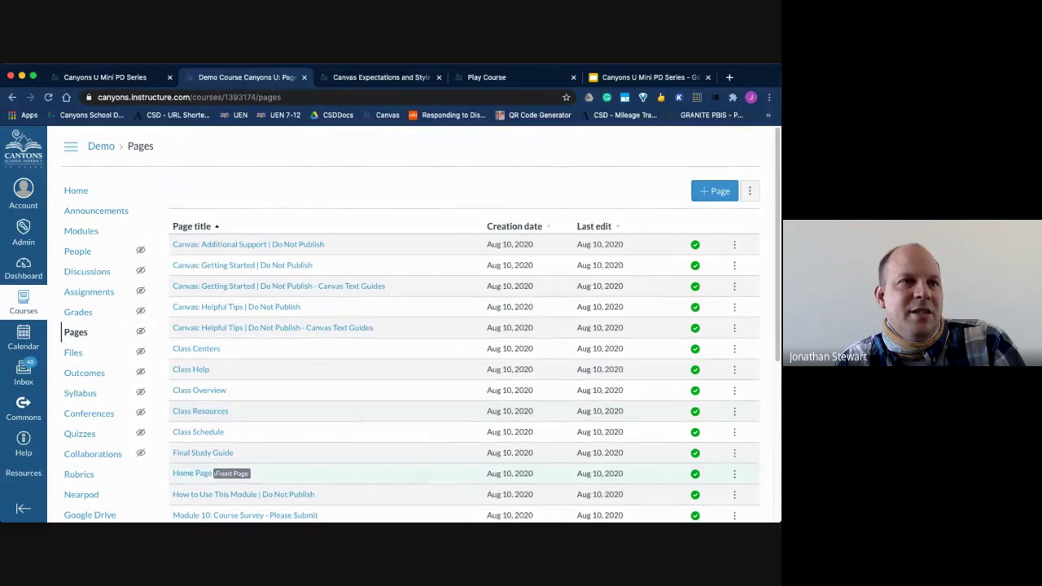
pyautogui.scroll(-3, 619, 456)
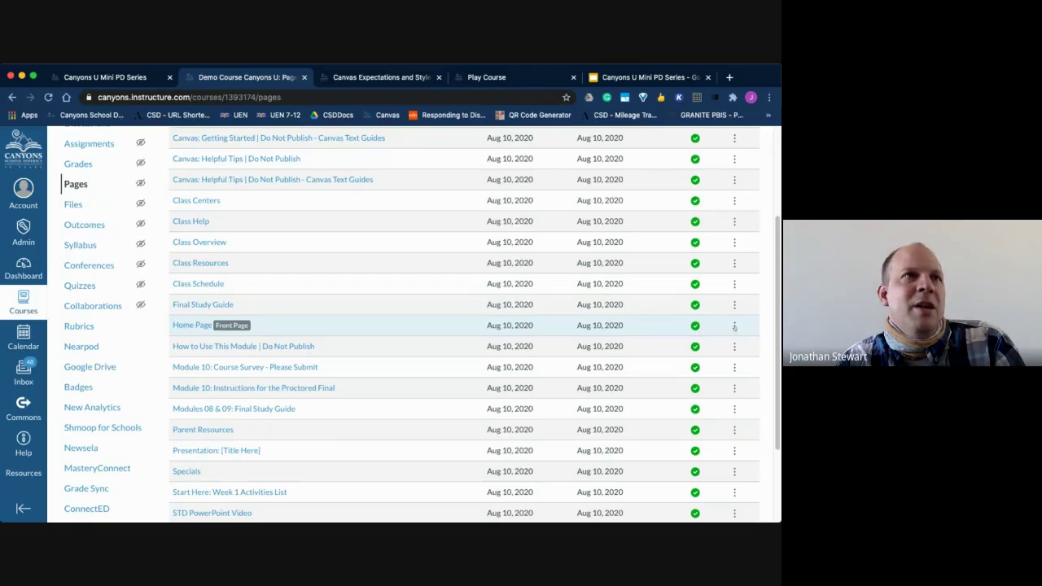
pyautogui.scroll(1, 638, 329)
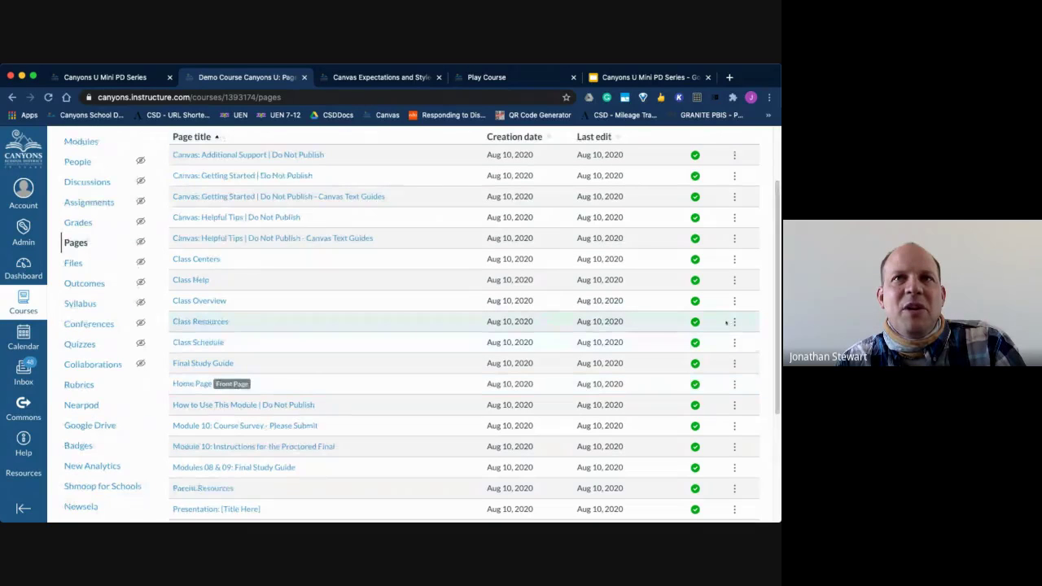
pyautogui.click(735, 322)
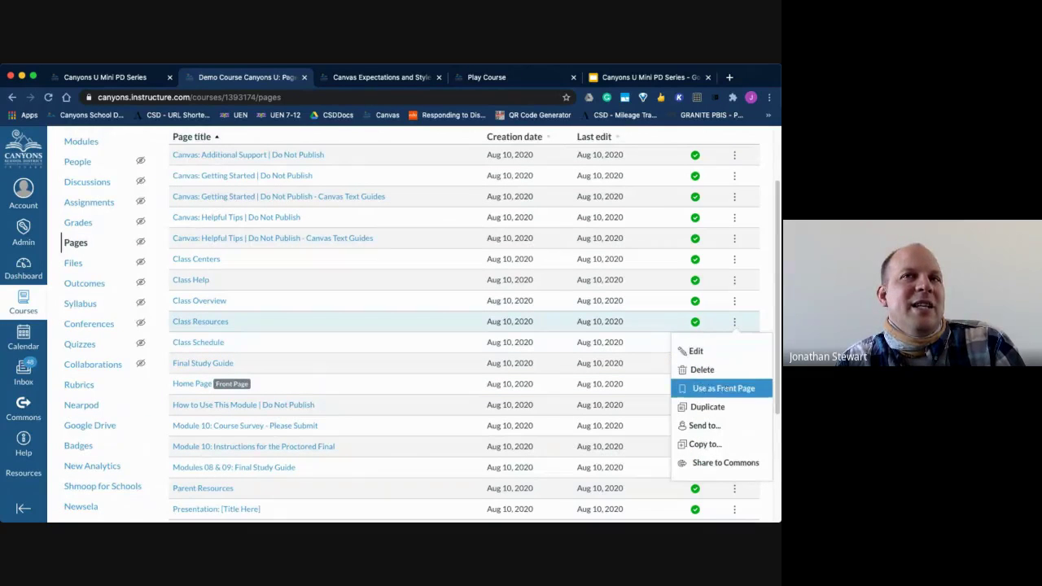
pyautogui.click(328, 388)
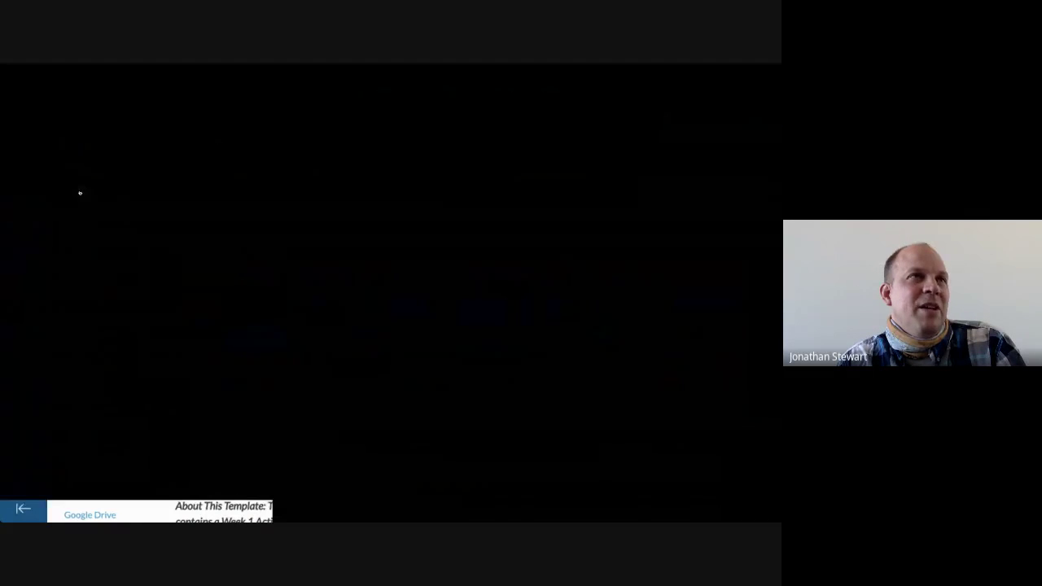
pyautogui.click(77, 190)
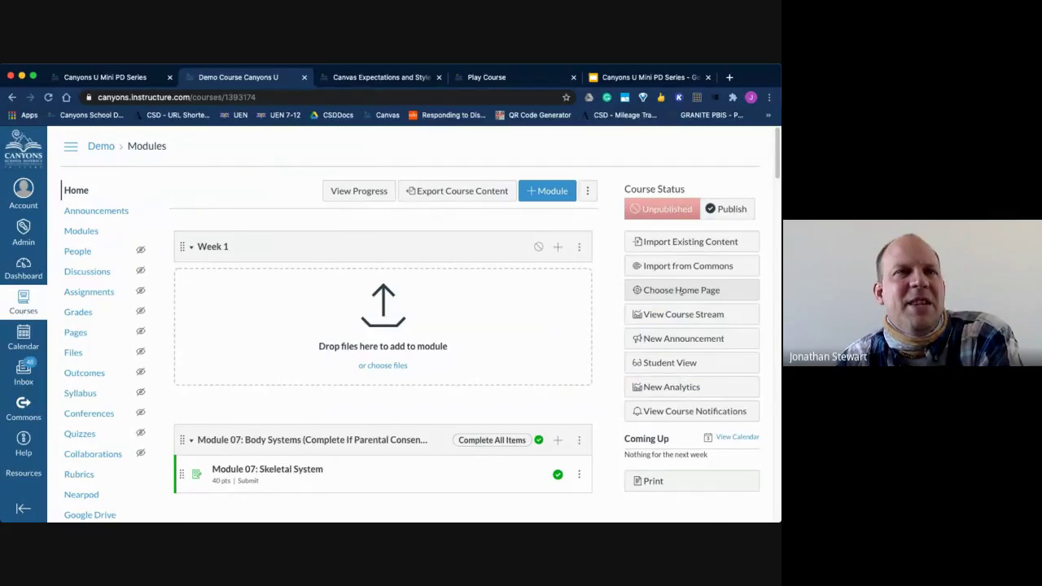
# Make the Pages Front Page the course home page and save the choice
pyautogui.click(680, 291)
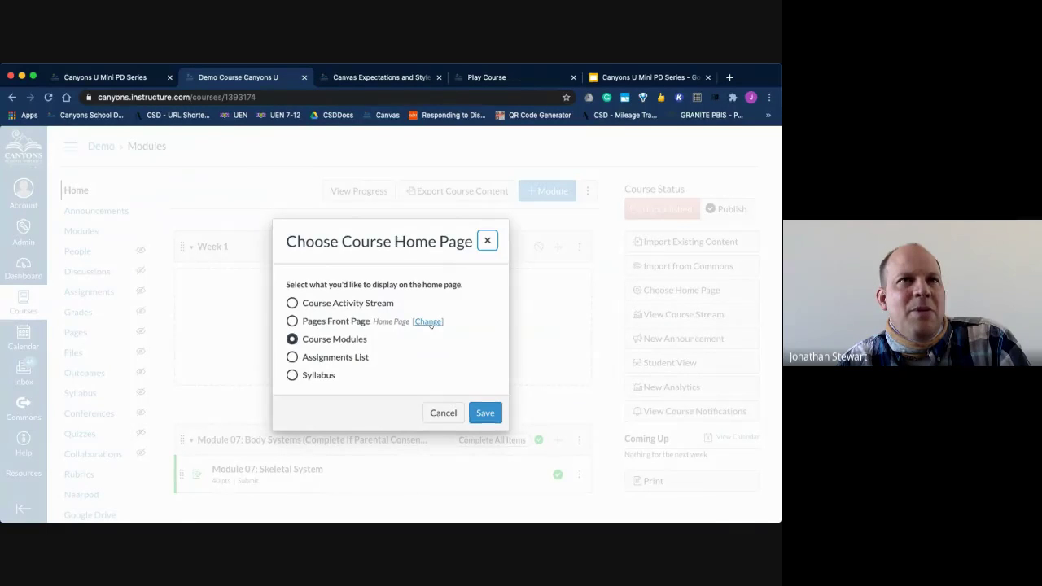
pyautogui.click(292, 322)
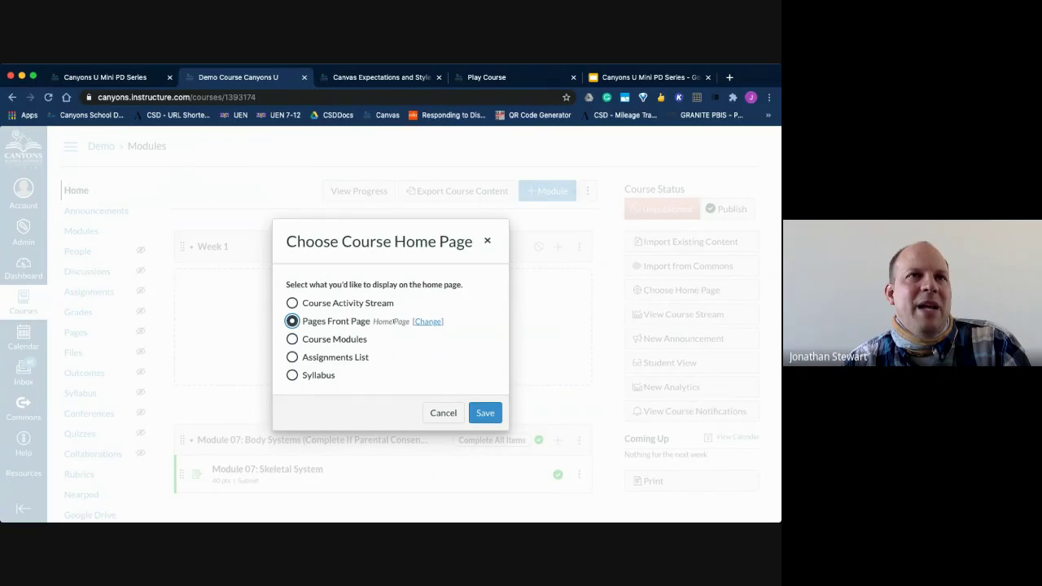
pyautogui.moveTo(372, 321); pyautogui.dragTo(410, 322)
pyautogui.click(407, 322)
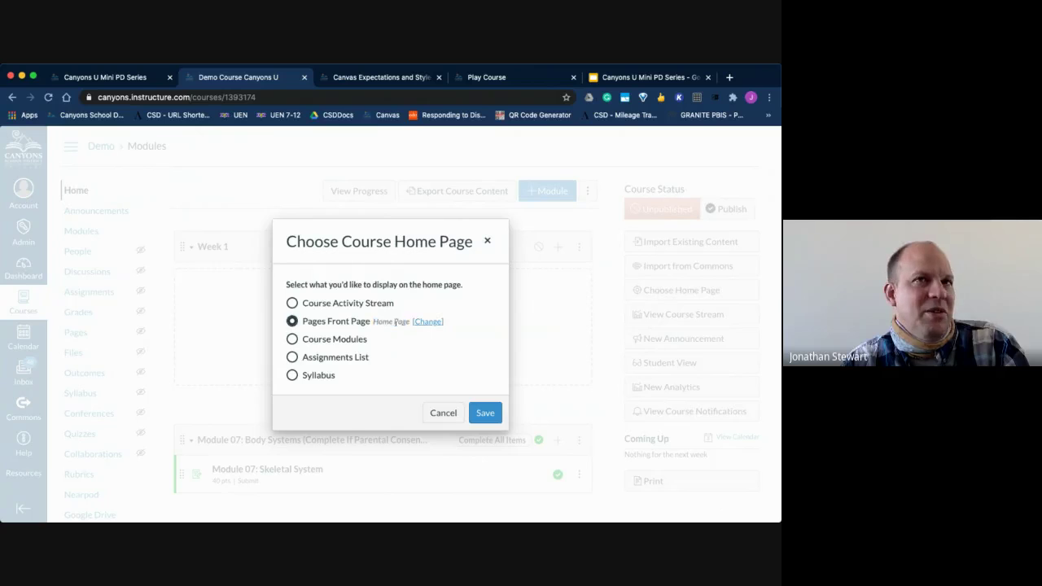
pyautogui.click(486, 414)
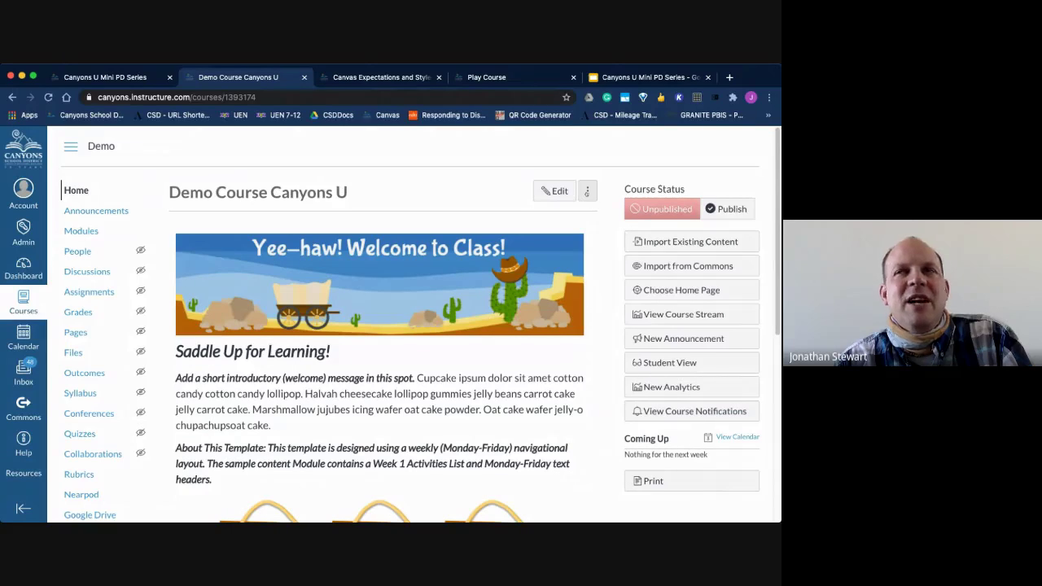
pyautogui.click(587, 191)
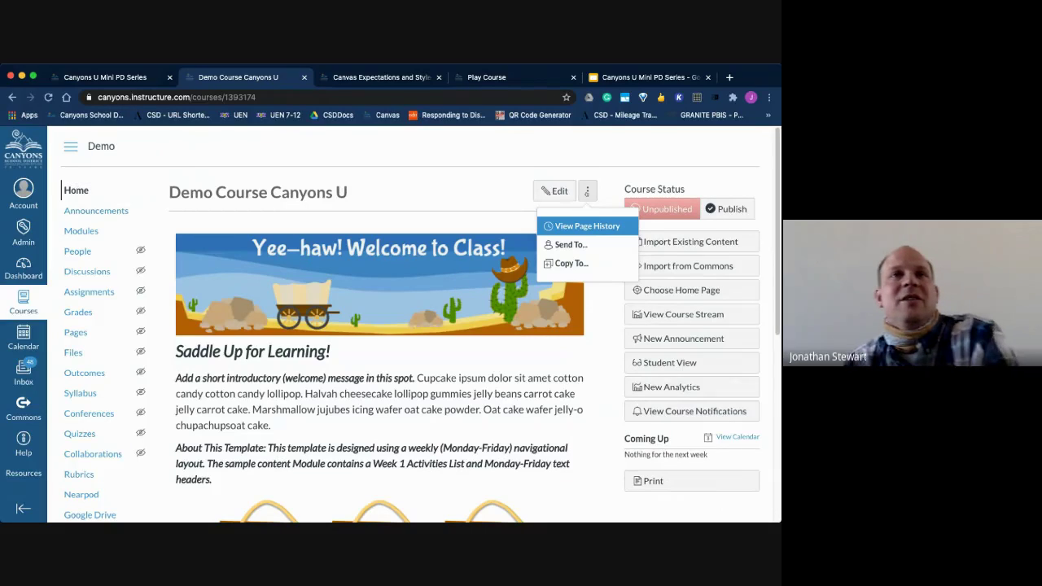
pyautogui.click(571, 244)
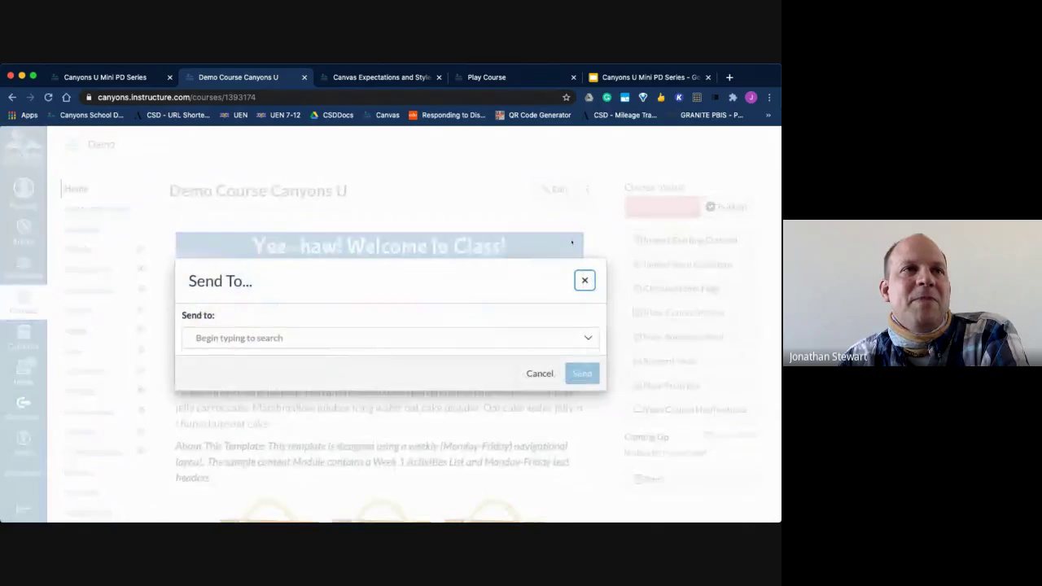
pyautogui.click(324, 333)
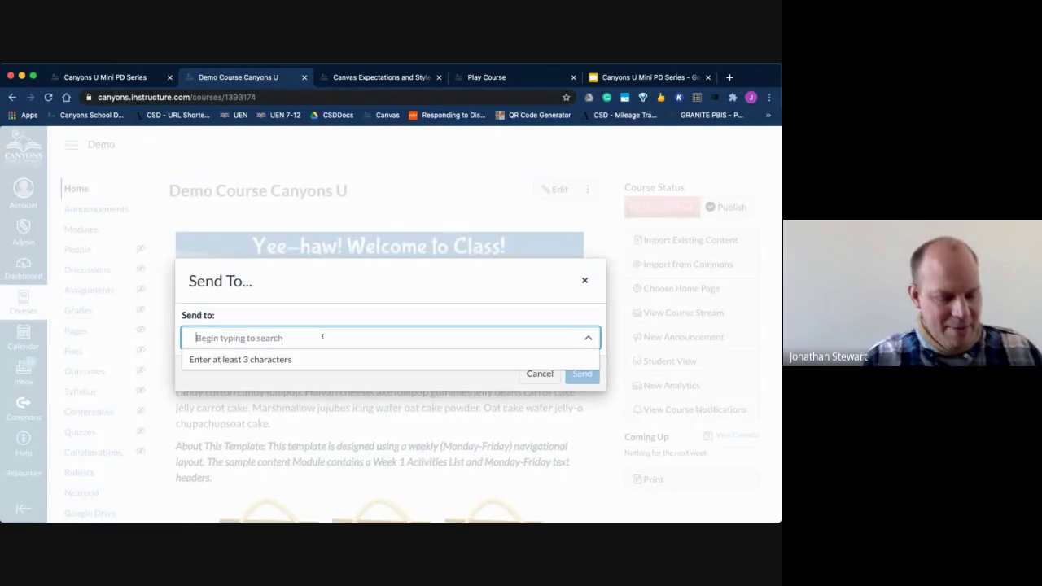
pyautogui.write('sallia')
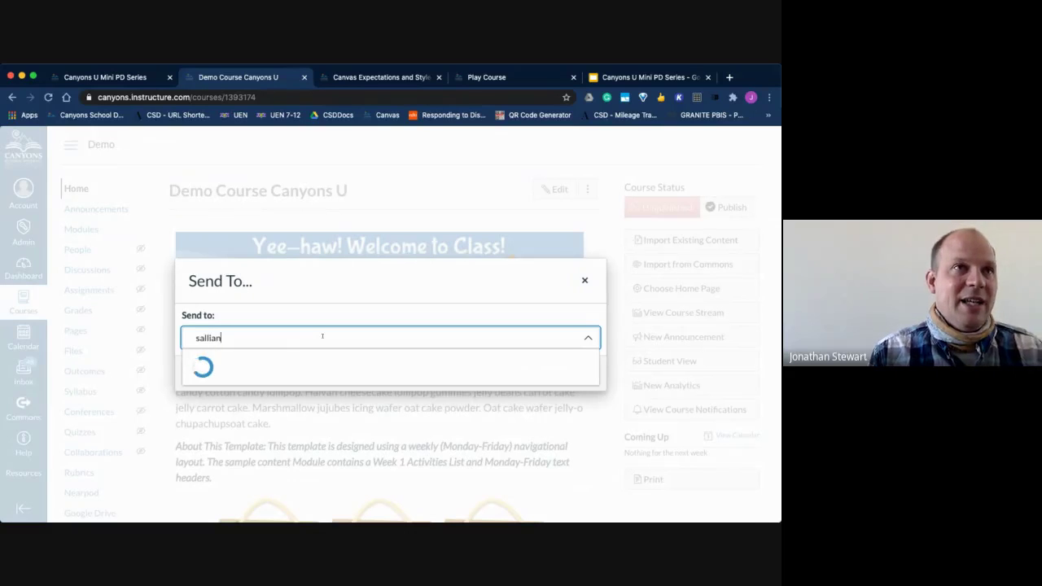
pyautogui.write('n')
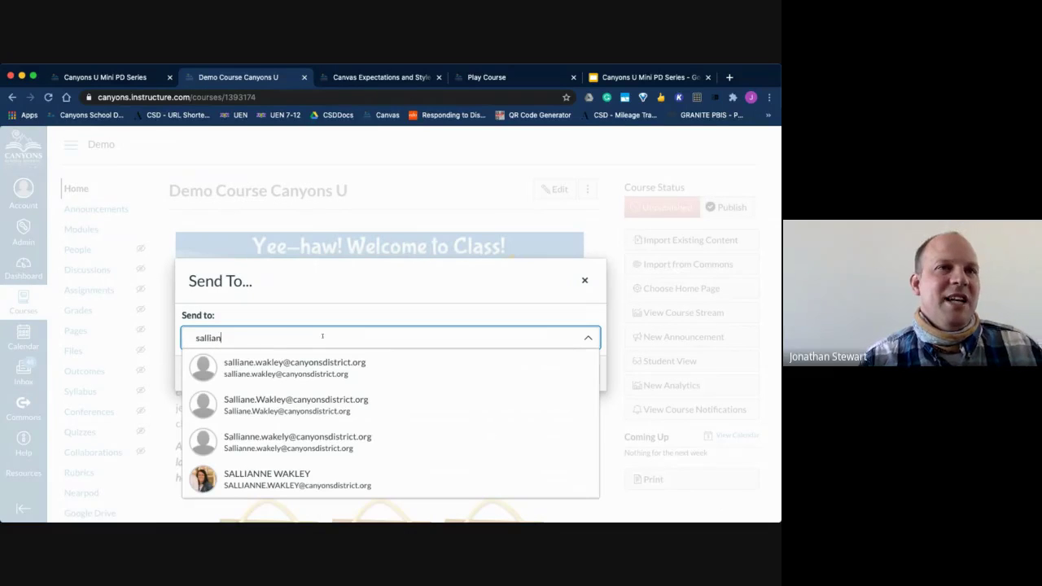
pyautogui.press('Down')
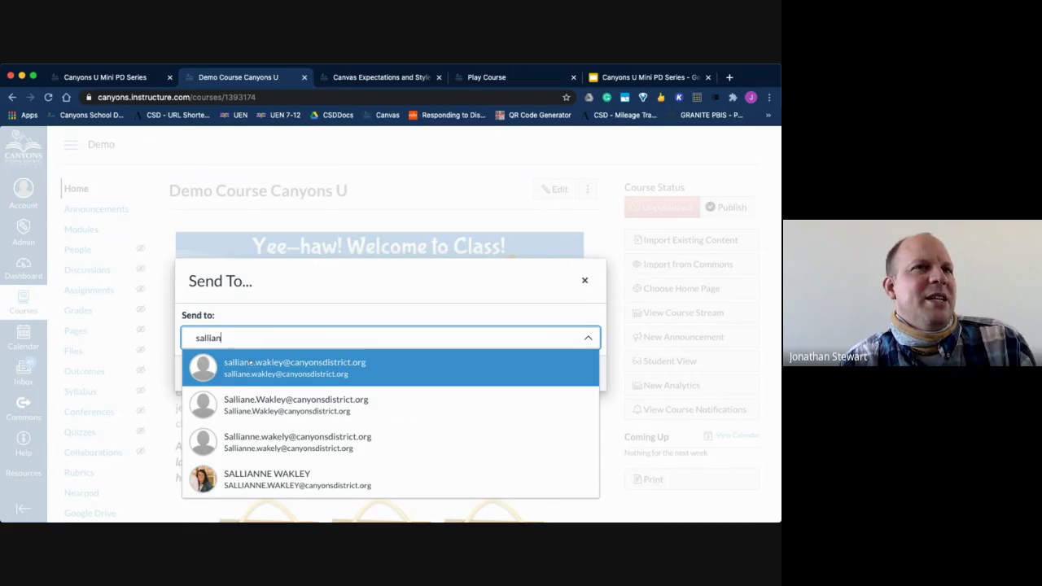
pyautogui.click(262, 480)
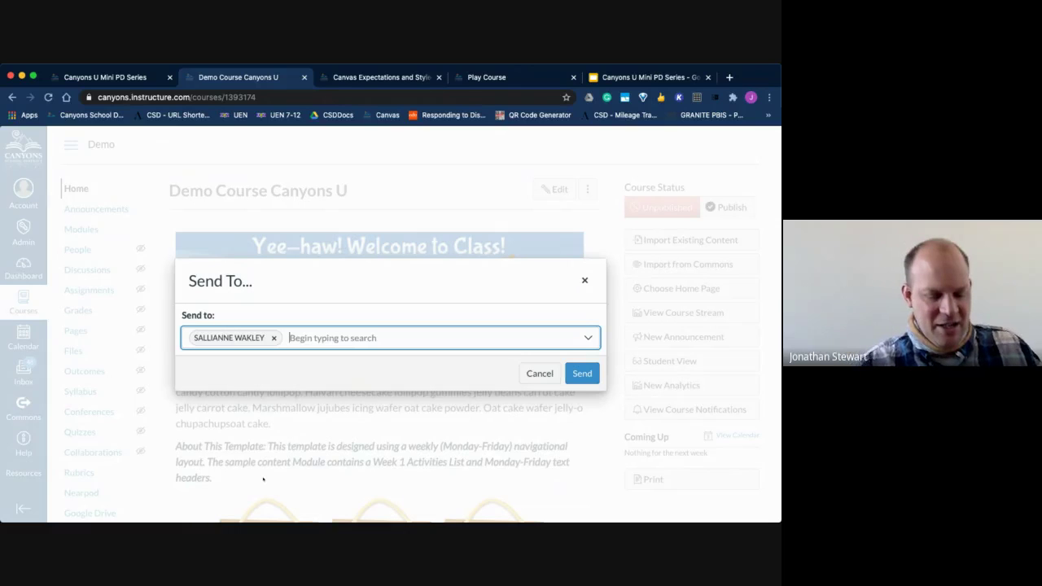
pyautogui.write('Susan H')
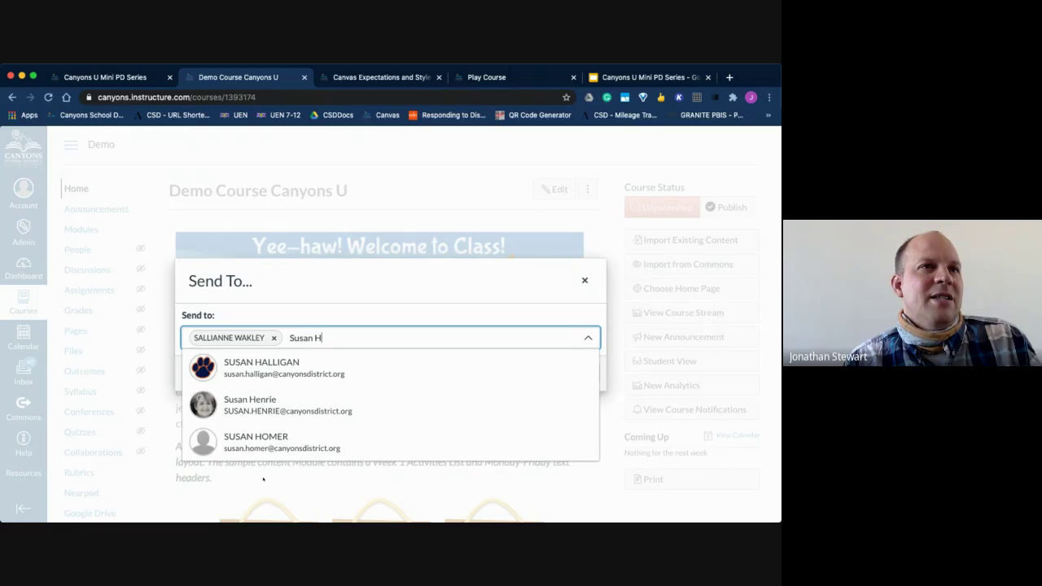
pyautogui.click(240, 405)
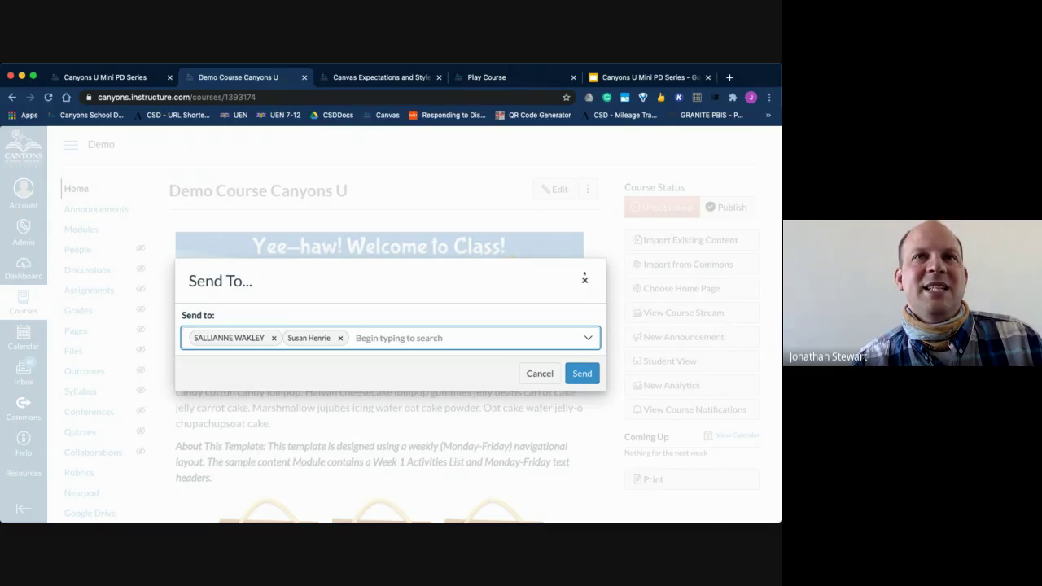
pyautogui.click(584, 278)
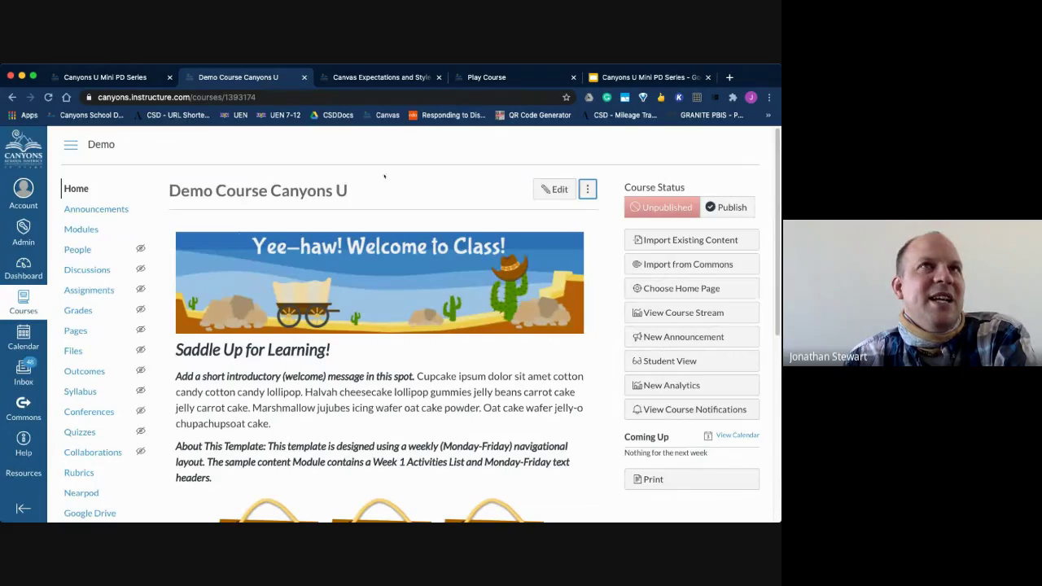
# Open the Play Course's Health Textbook Trainings page from its Canyons U pages module
pyautogui.click(513, 79)
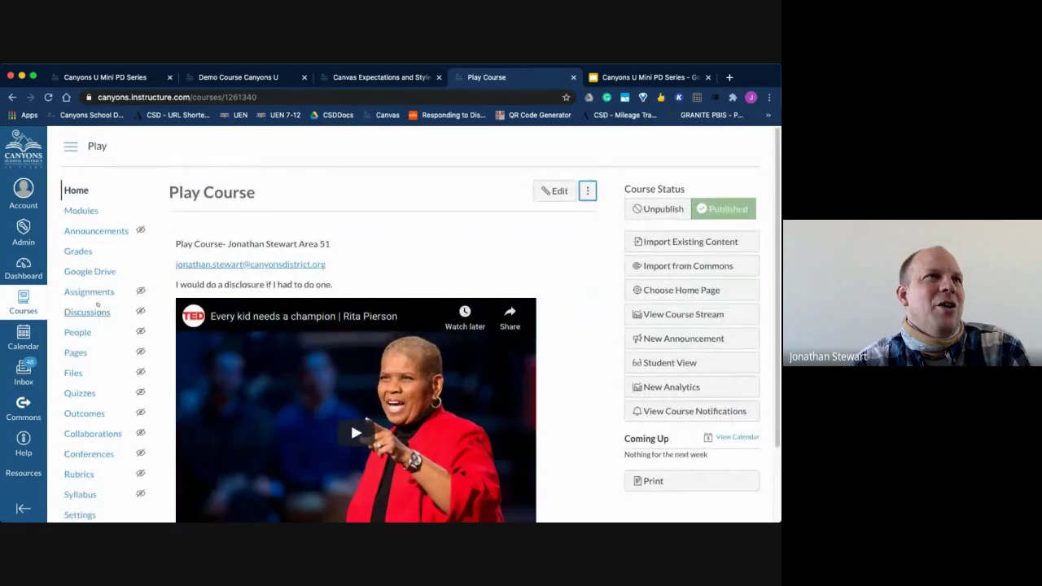
pyautogui.click(85, 211)
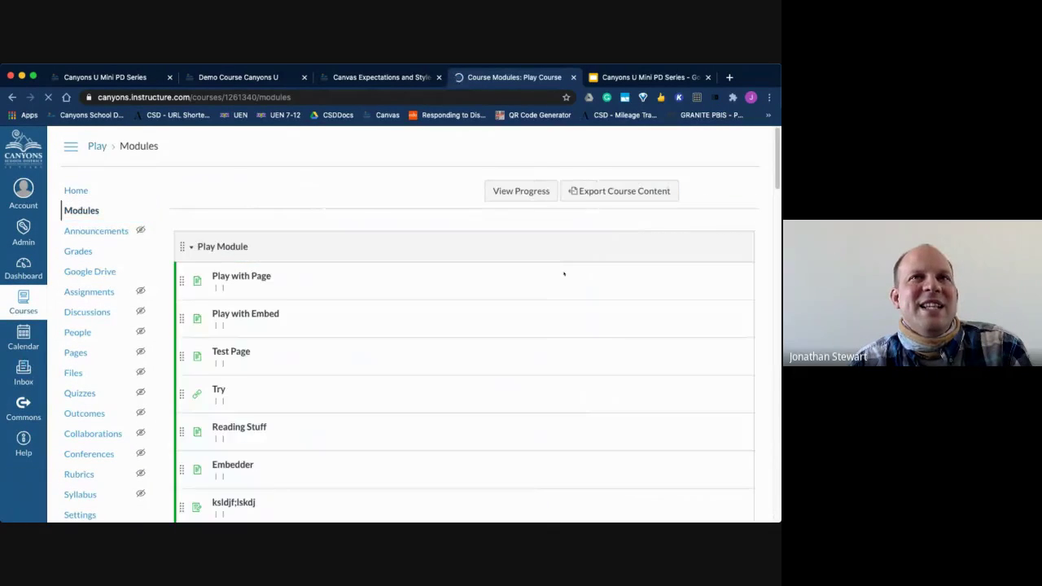
pyautogui.scroll(-1, 565, 274)
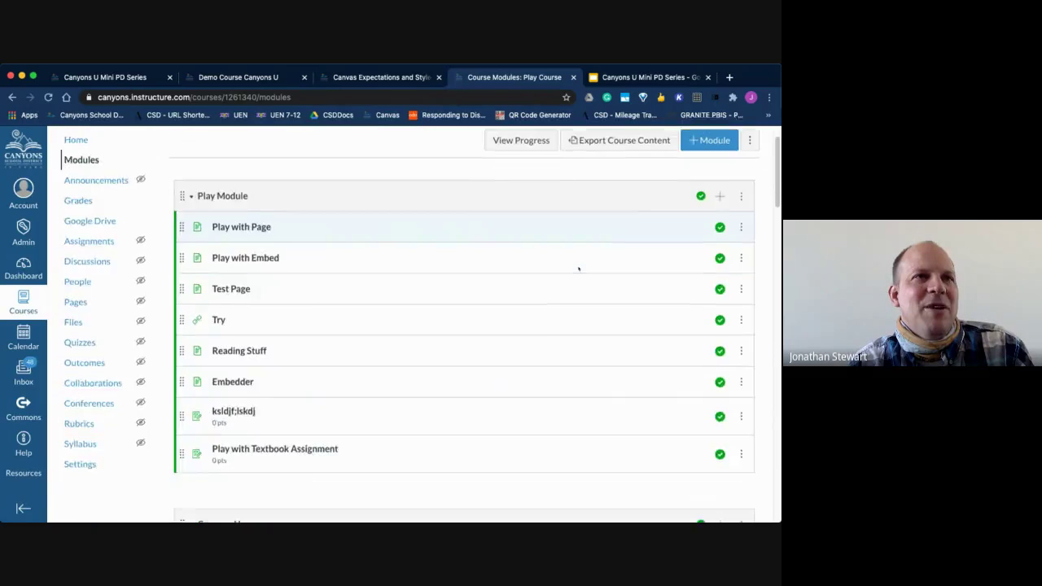
pyautogui.scroll(-4, 570, 273)
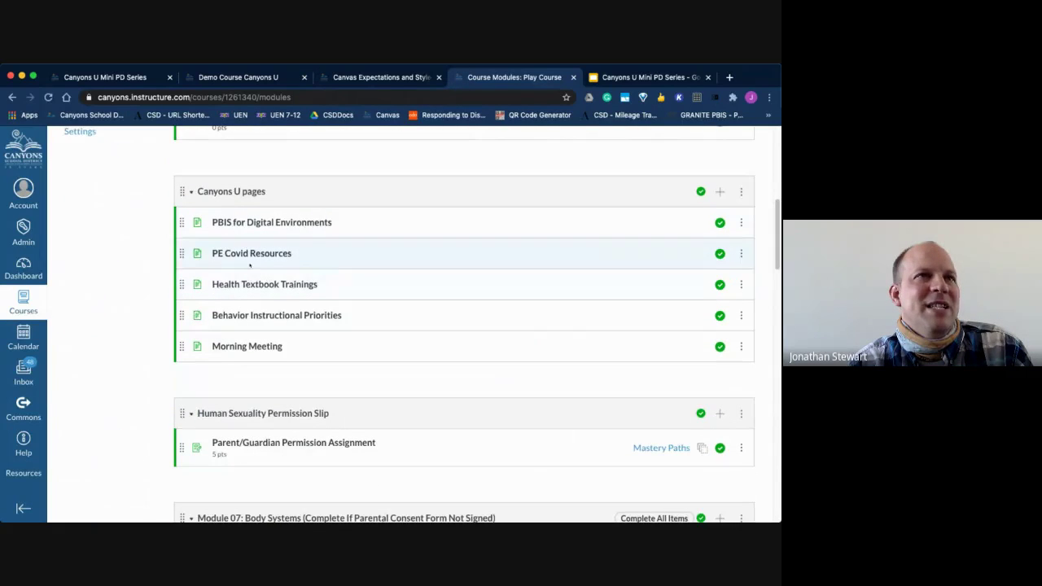
pyautogui.click(740, 285)
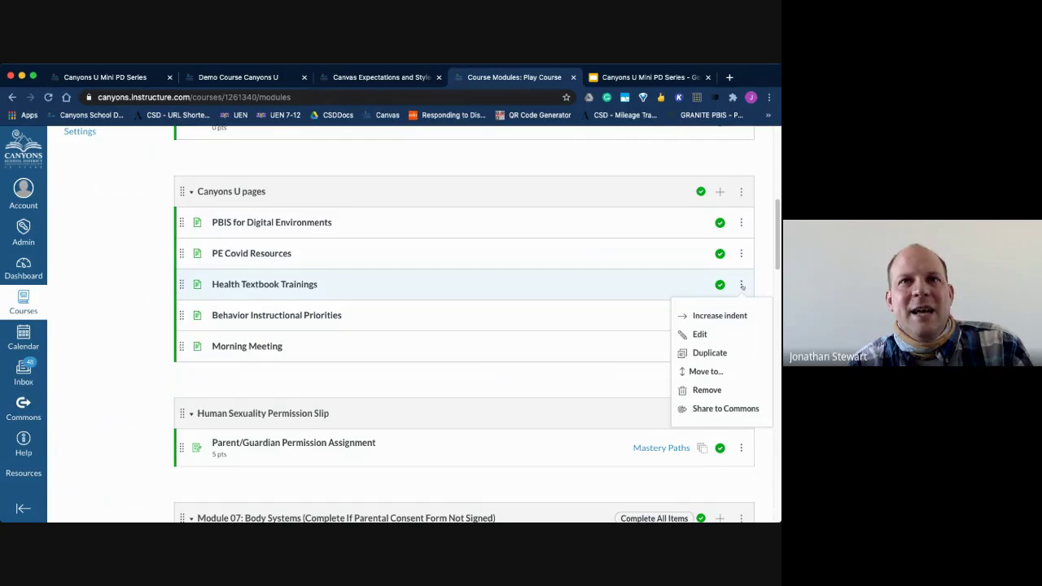
pyautogui.click(265, 284)
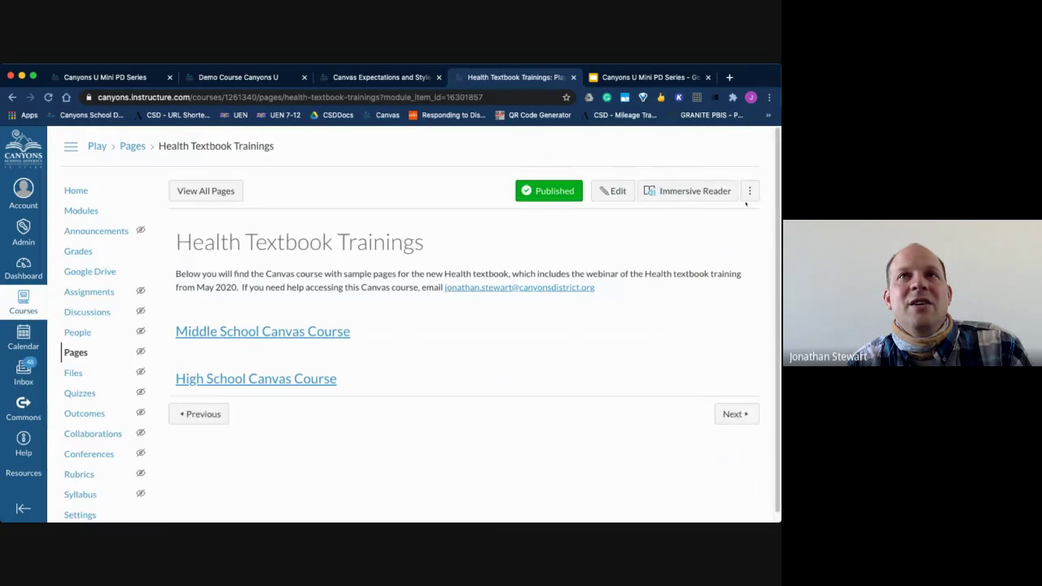
# Start copying the Health Textbook Trainings page with Demo Course Canyons U as destination
pyautogui.click(748, 192)
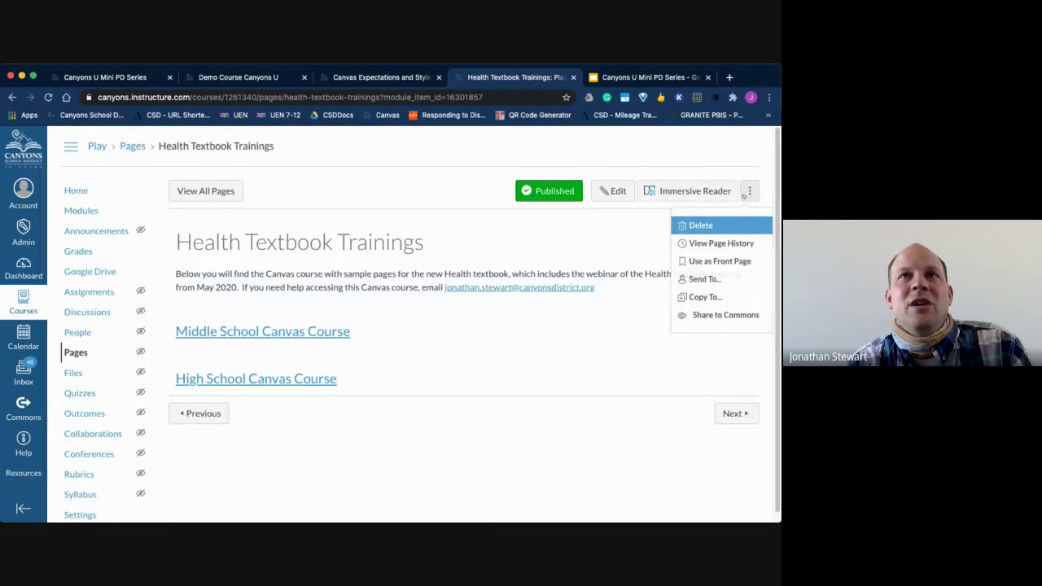
pyautogui.click(698, 301)
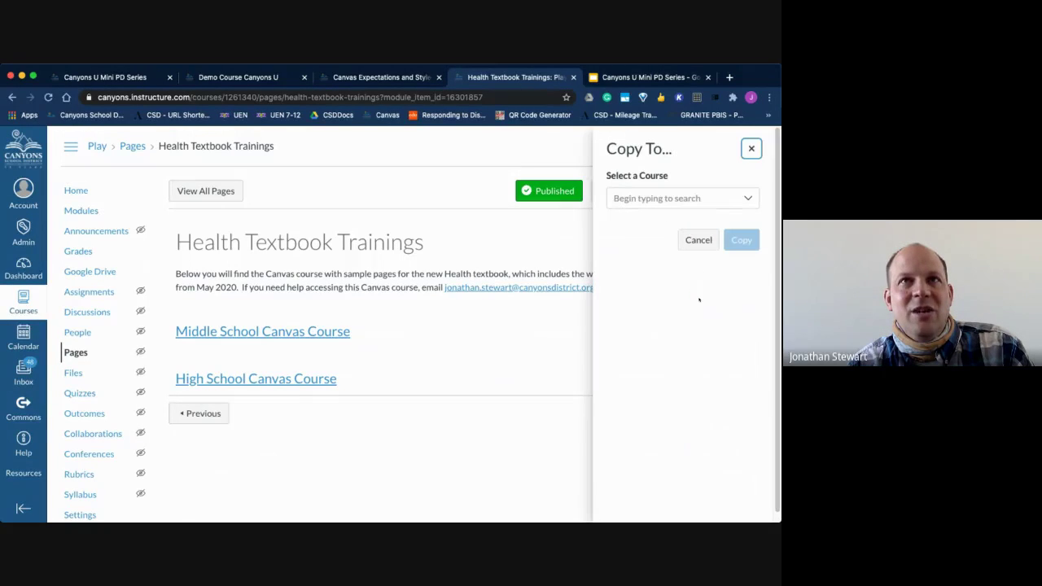
pyautogui.click(754, 199)
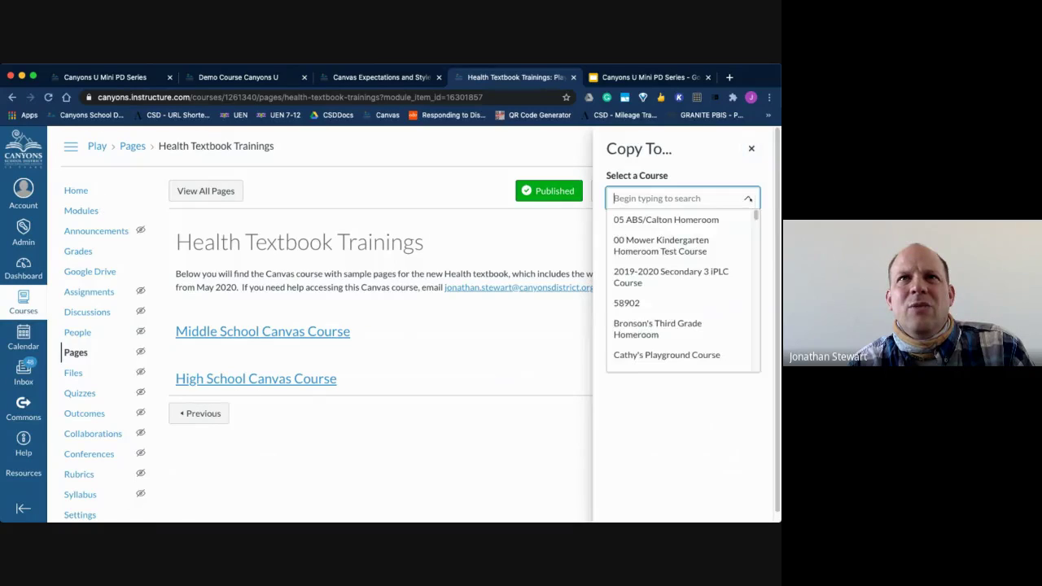
pyautogui.click(748, 198)
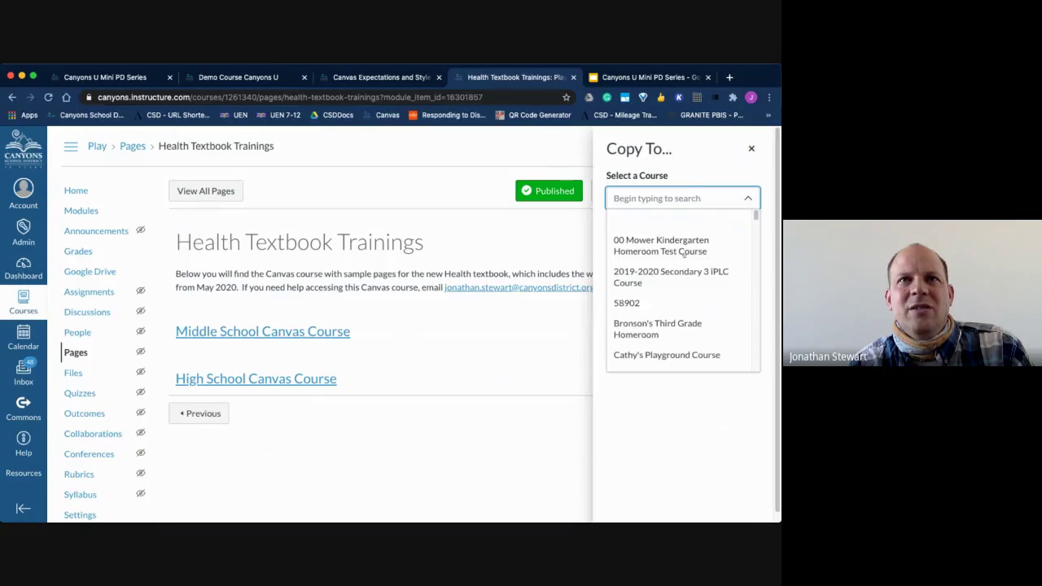
pyautogui.scroll(-5, 648, 289)
pyautogui.scroll(10, 647, 288)
pyautogui.scroll(3, 651, 276)
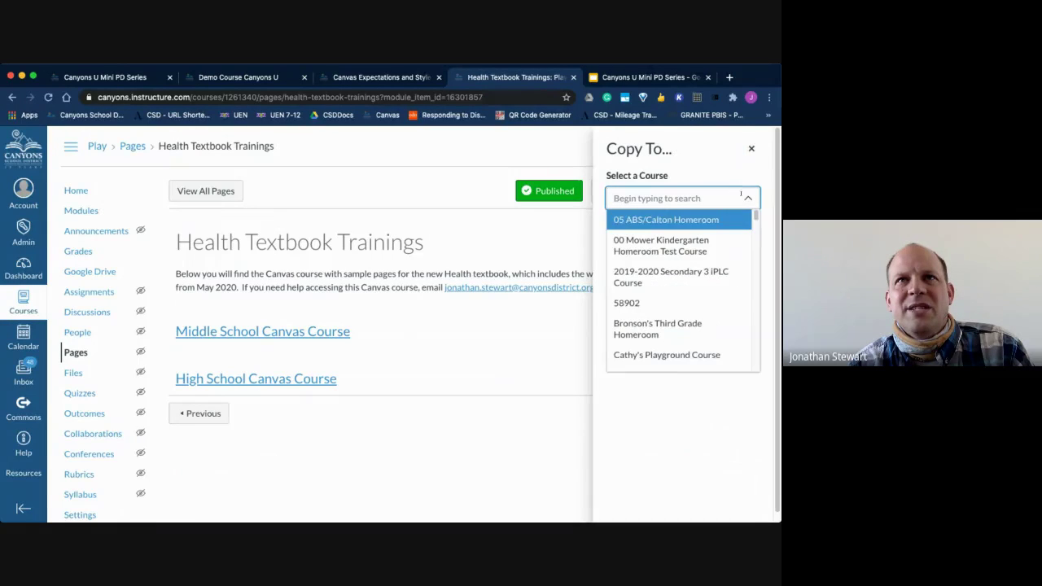
pyautogui.click(721, 198)
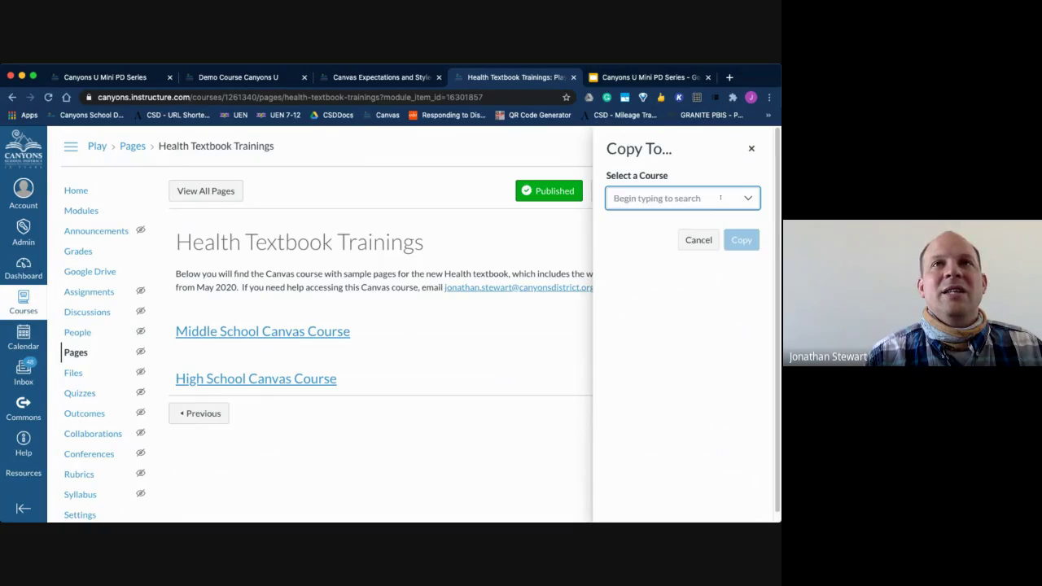
pyautogui.write('Demo c')
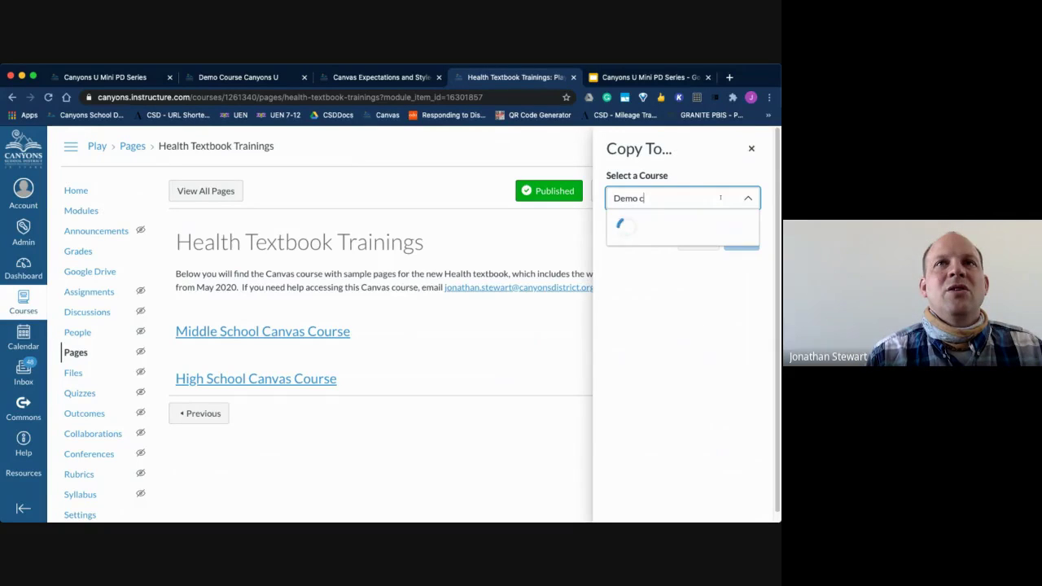
pyautogui.write('Course')
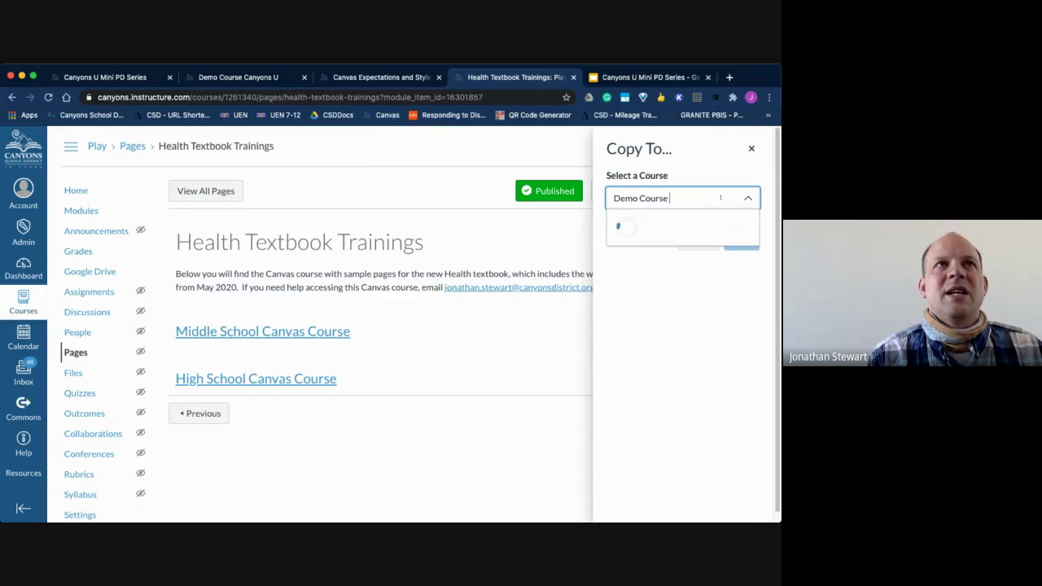
pyautogui.write(' Canyons U')
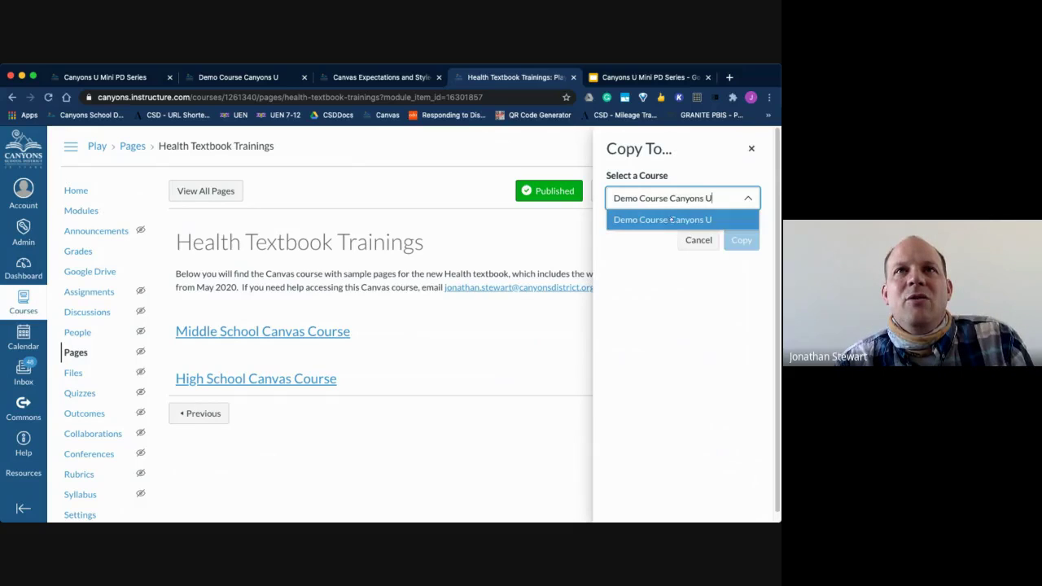
pyautogui.click(669, 219)
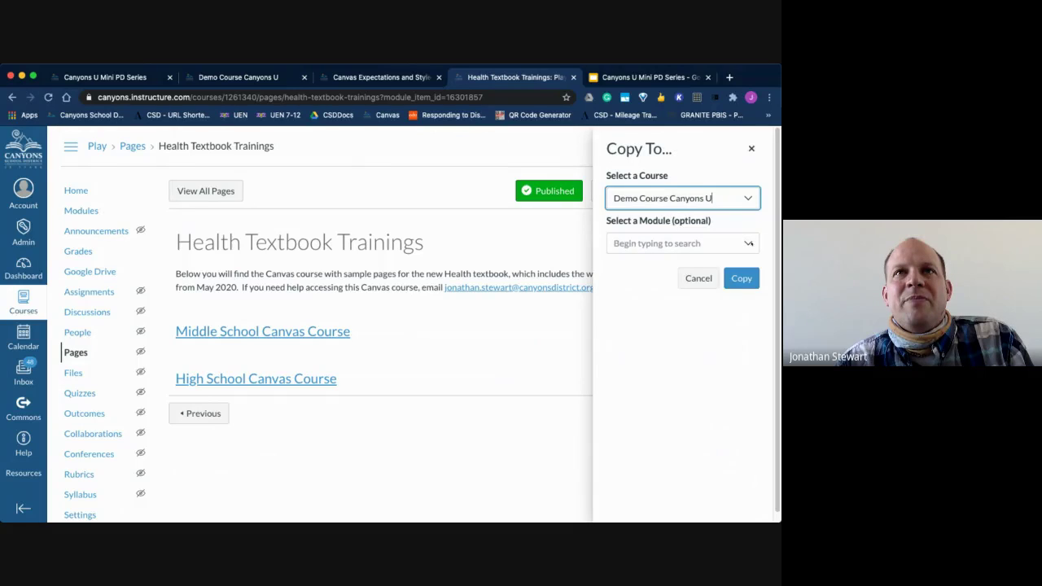
# Copy the page to the bottom of the Week 1 module and close the panel
pyautogui.click(749, 243)
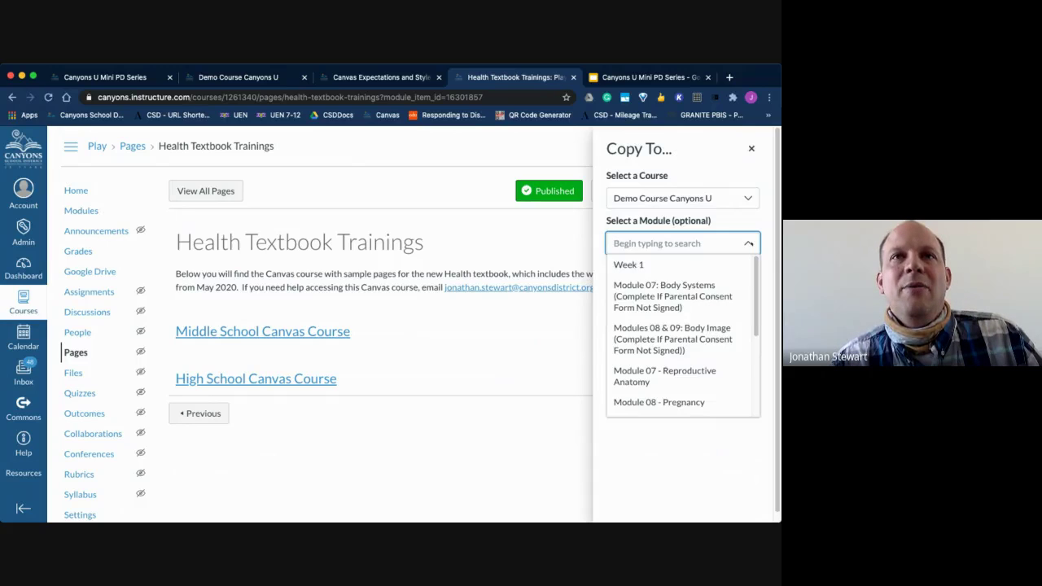
pyautogui.click(631, 264)
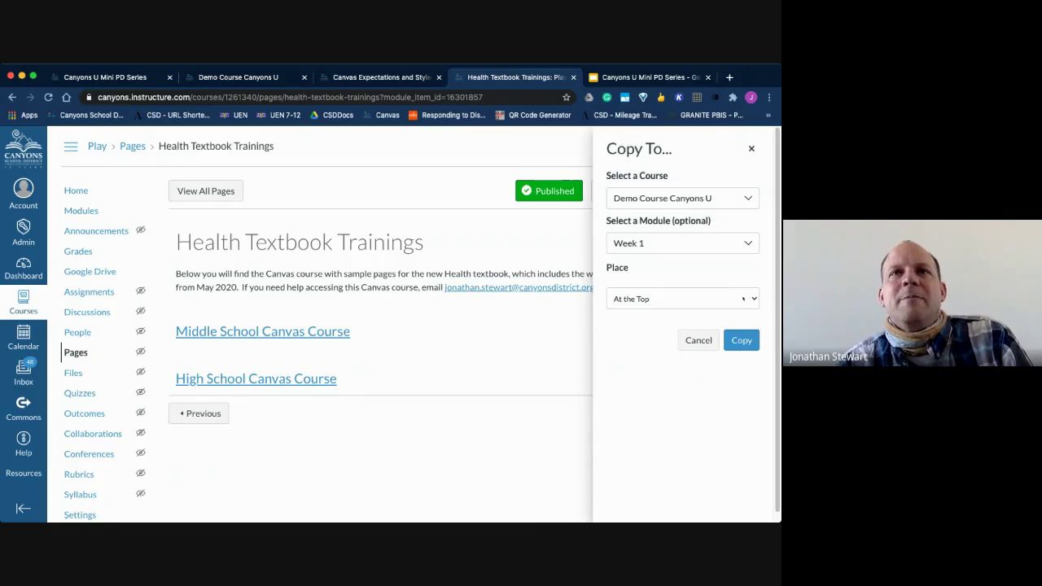
pyautogui.click(674, 331)
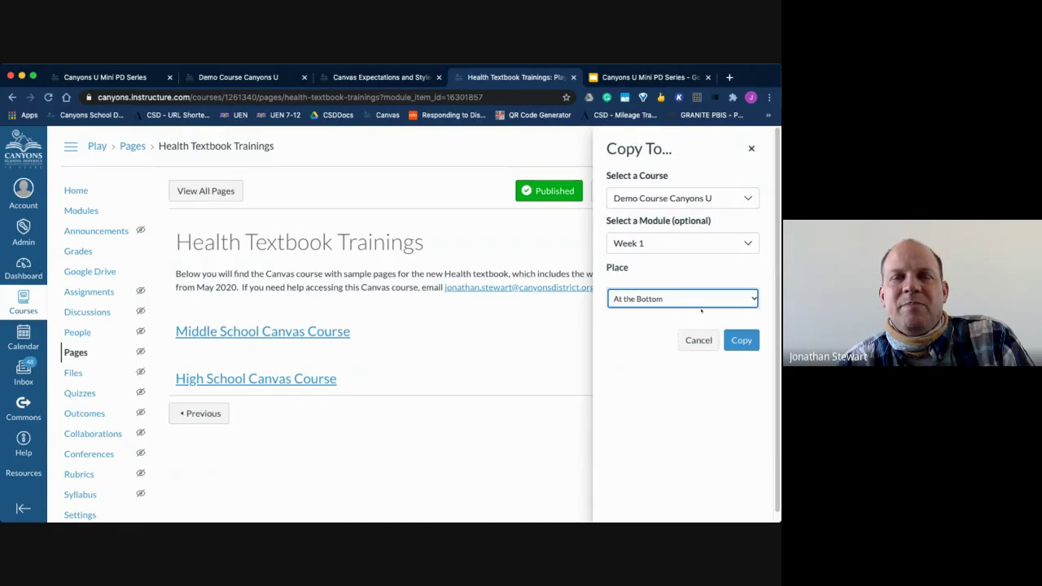
pyautogui.click(749, 341)
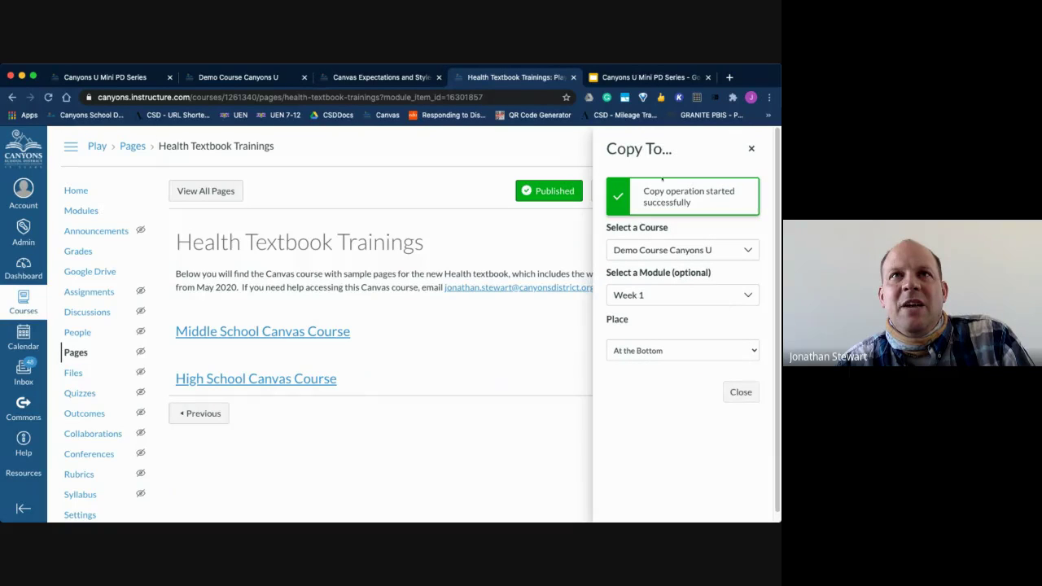
pyautogui.tripleClick(697, 208)
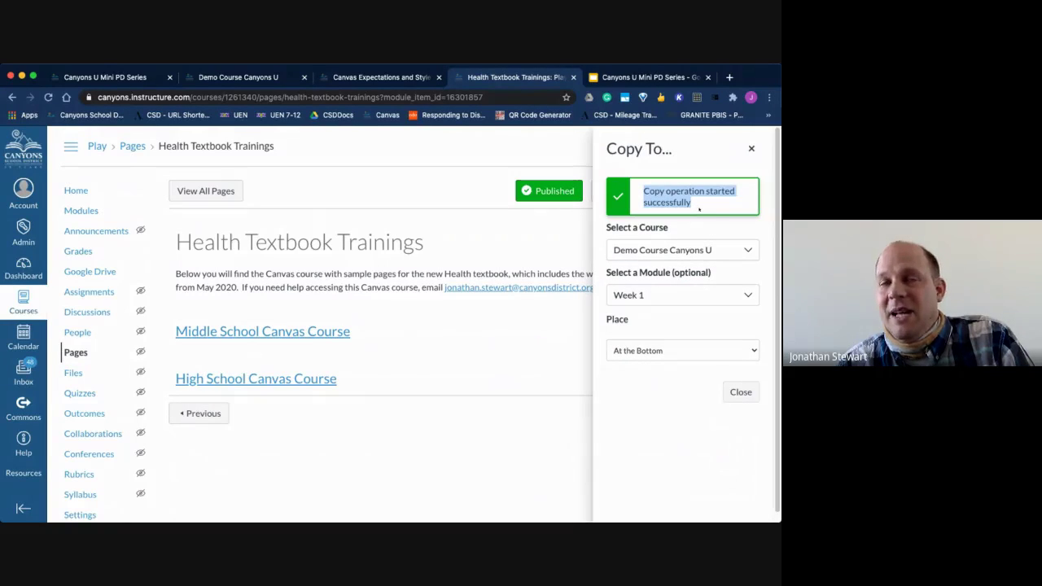
pyautogui.click(736, 389)
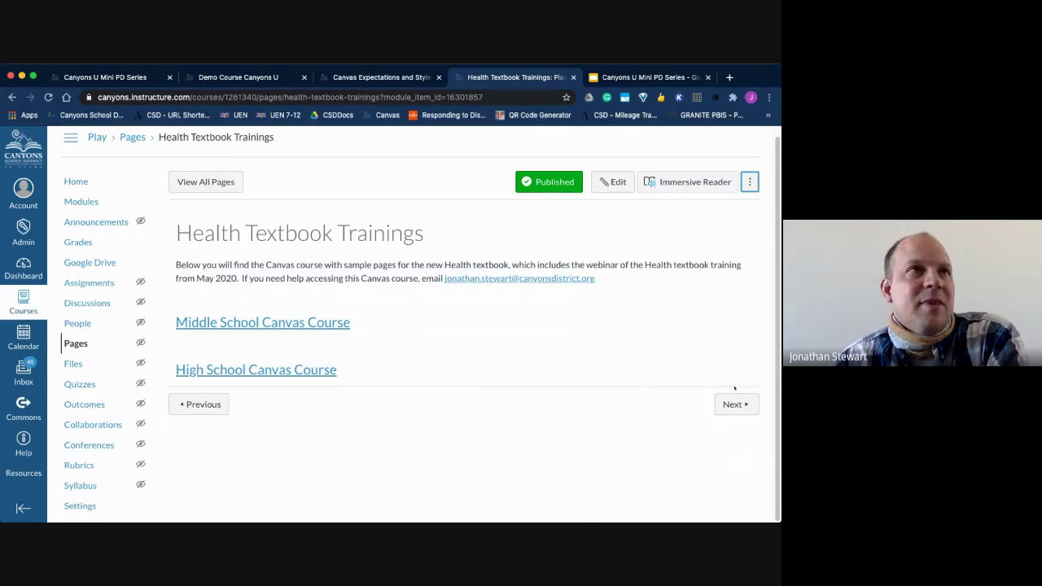
# Open the copied Health Textbook Trainings page from Demo Course Canyons U's Week 1 module
pyautogui.click(249, 76)
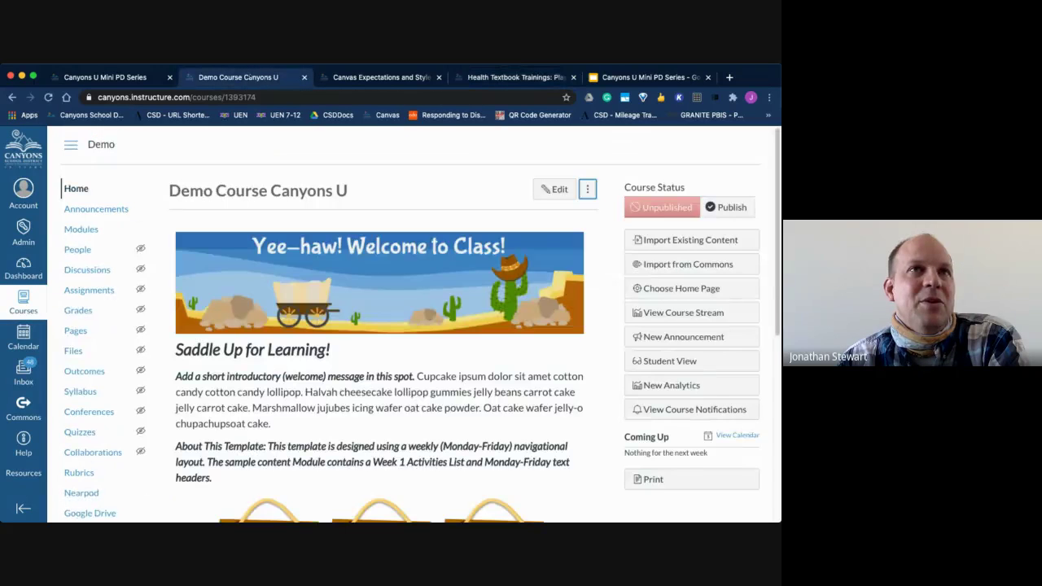
pyautogui.click(82, 229)
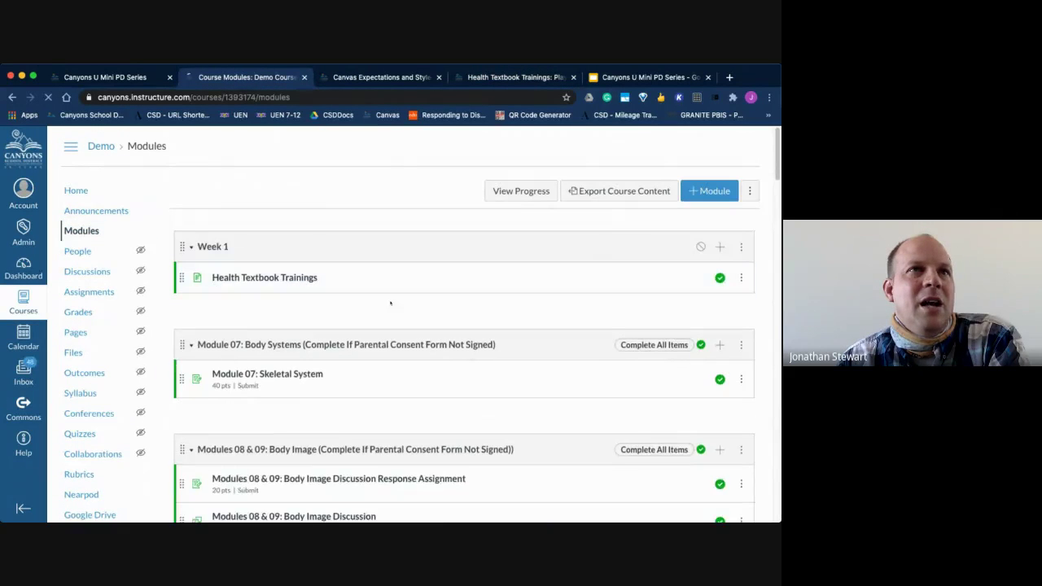
pyautogui.click(287, 279)
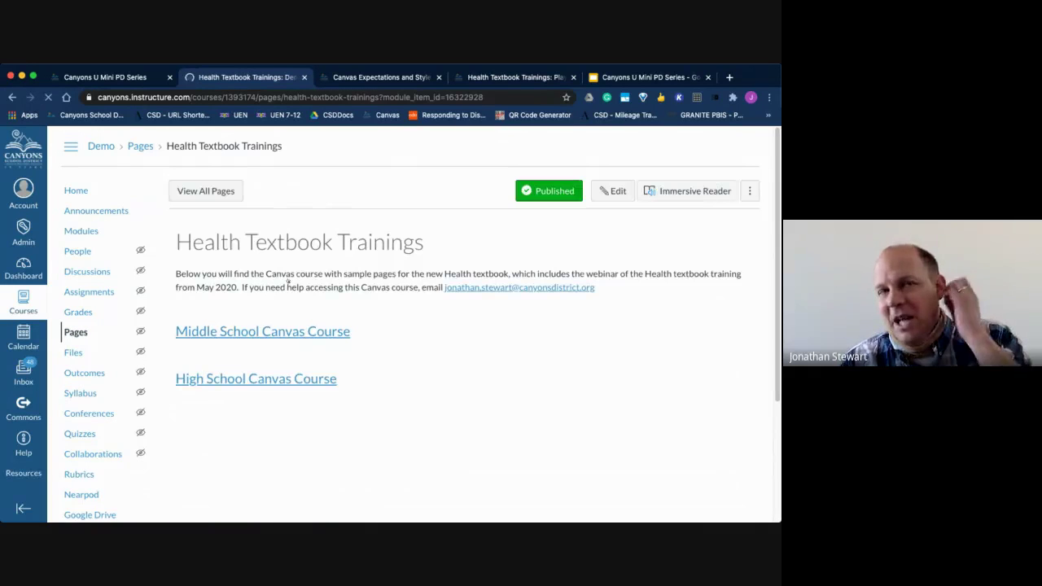